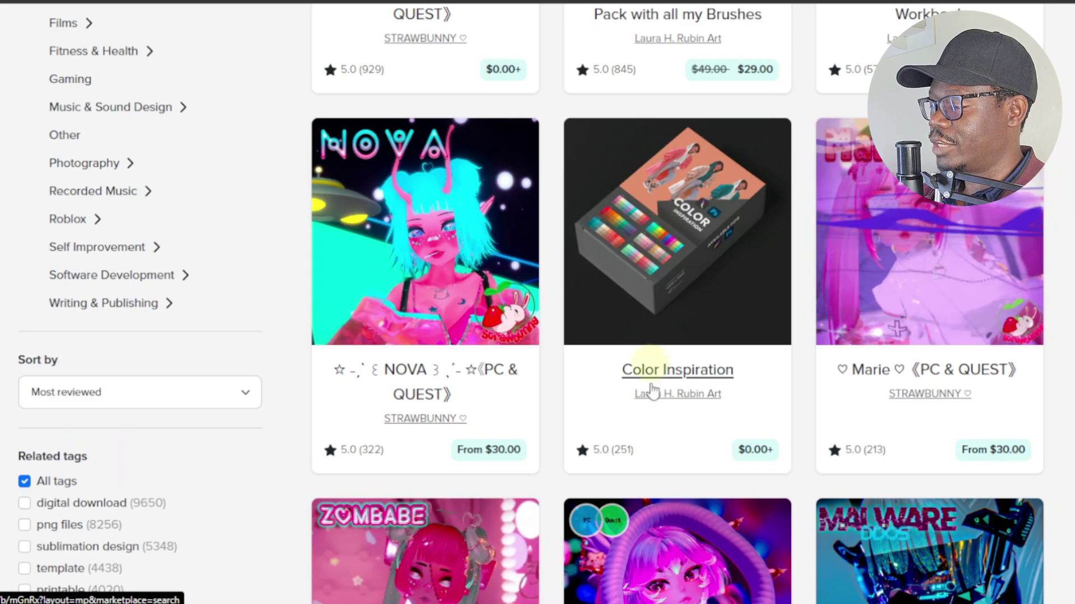
Open the Color Inspiration product page and examine its pay-what-you-want pricing, description, included files, customer reviews and related products
left_click(682, 225)
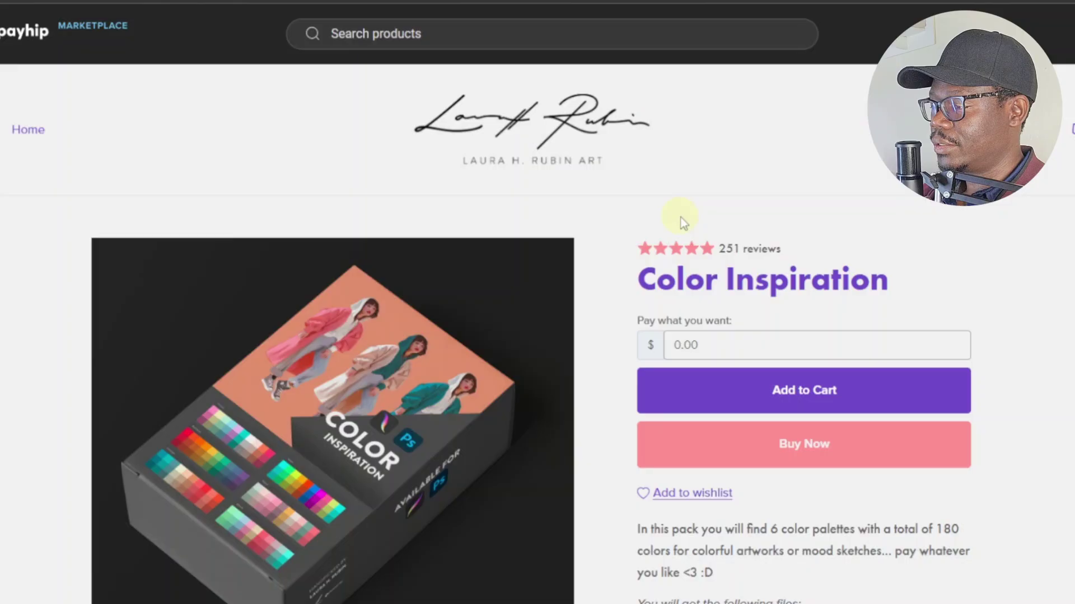
scroll(603, 365, "down", 3)
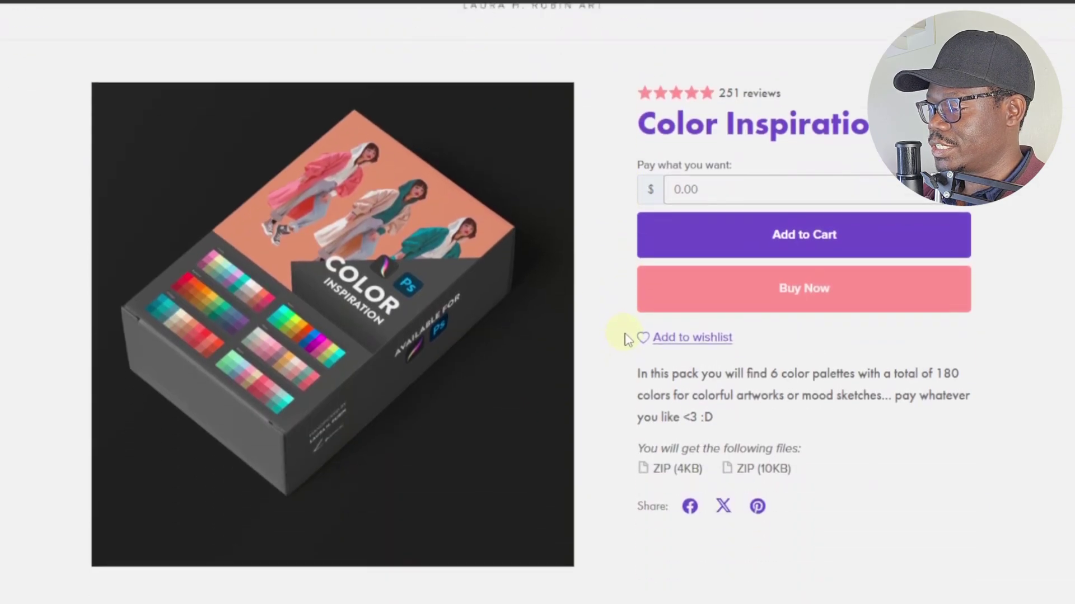
scroll(740, 312, "down", 2)
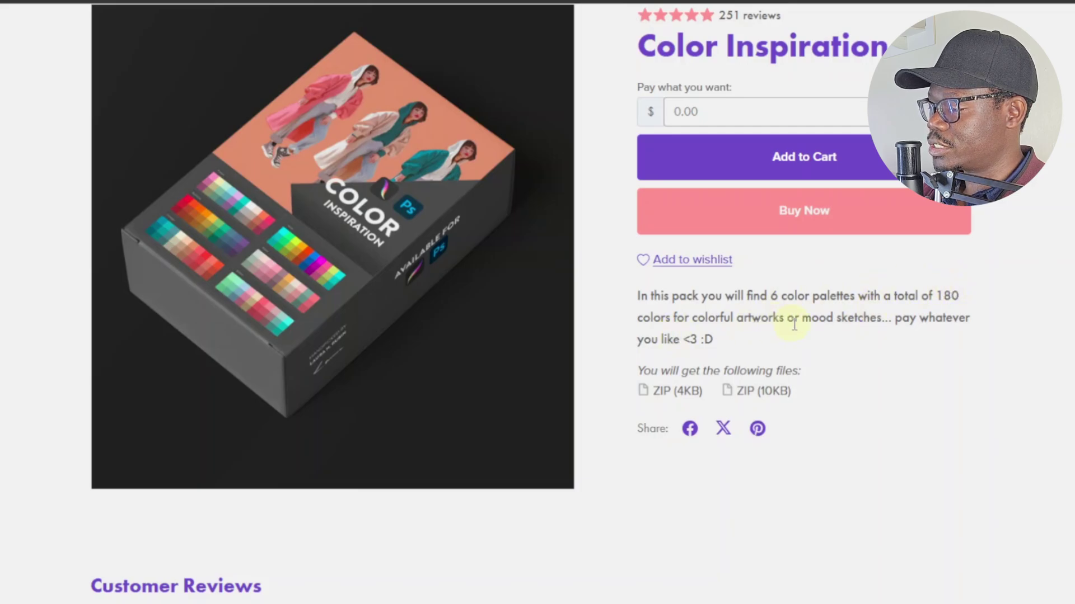
scroll(635, 398, "down", 4)
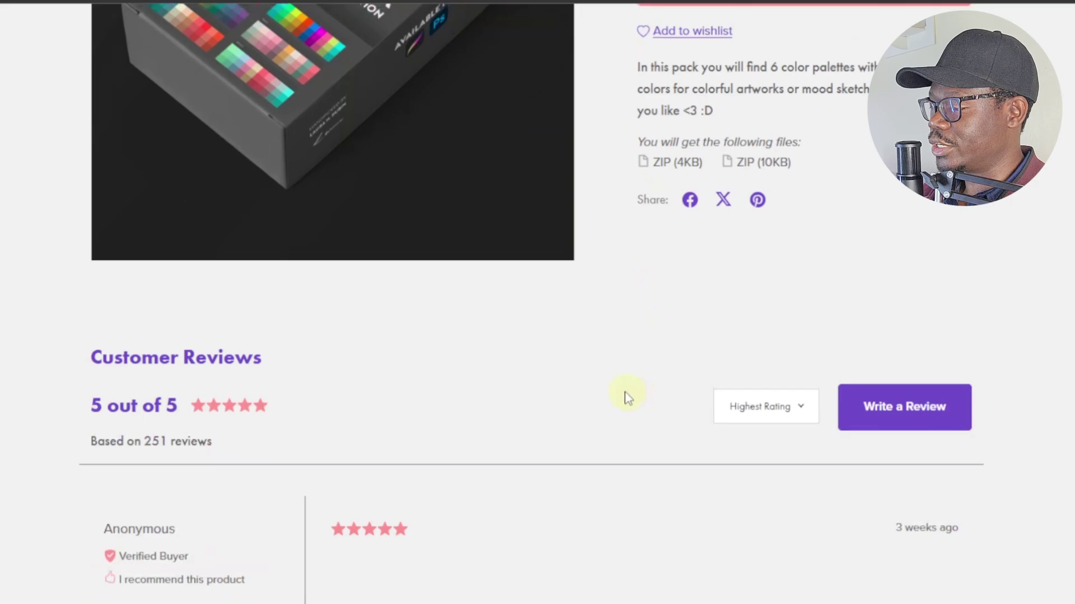
scroll(623, 395, "up", 5)
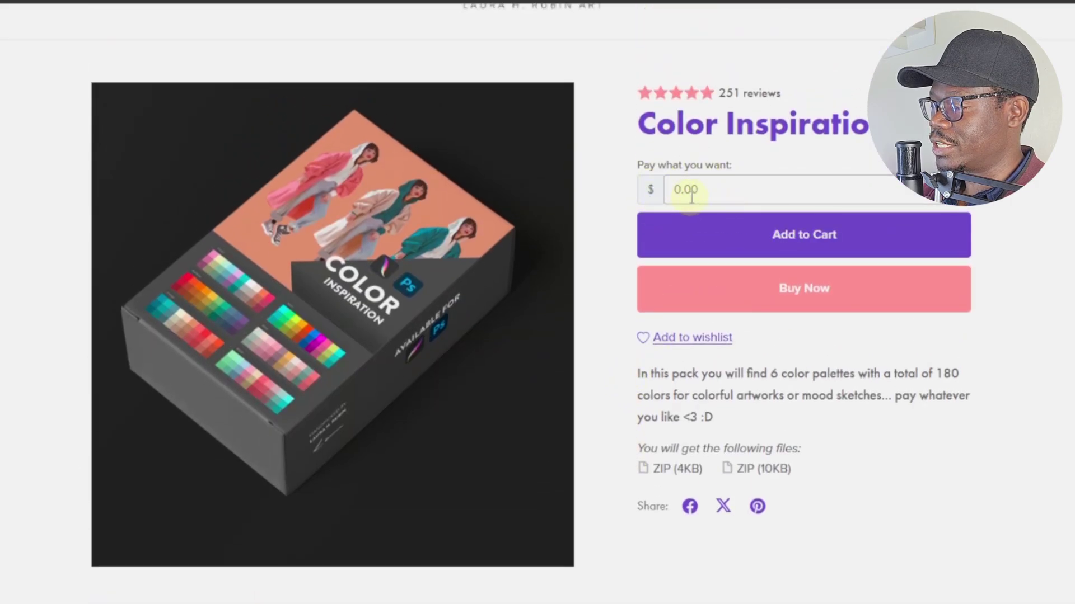
scroll(563, 216, "up", 3)
scroll(592, 226, "down", 12)
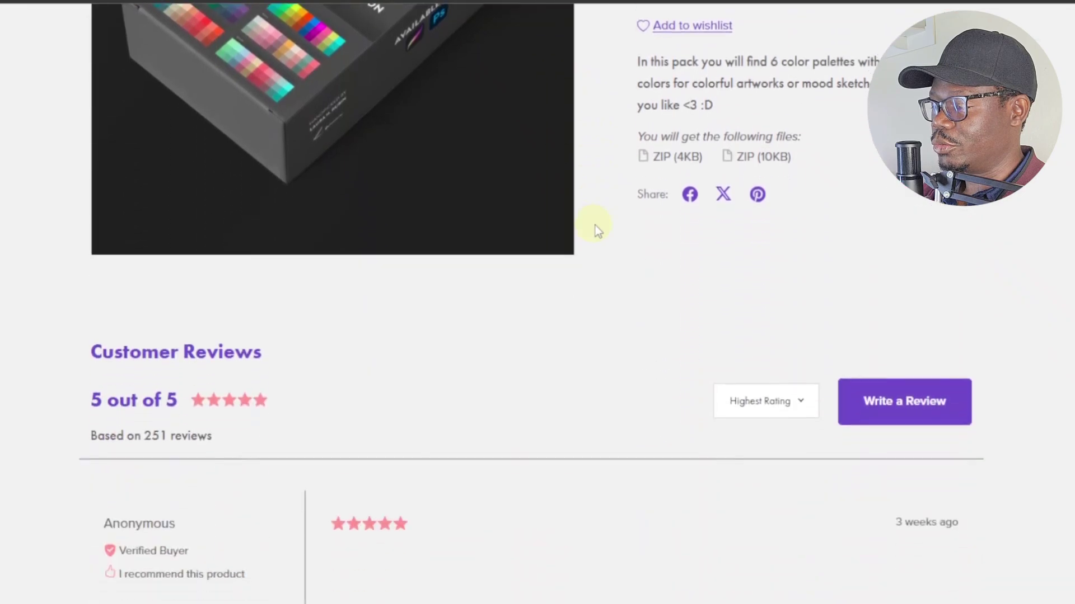
scroll(594, 230, "down", 8)
scroll(571, 227, "up", 5)
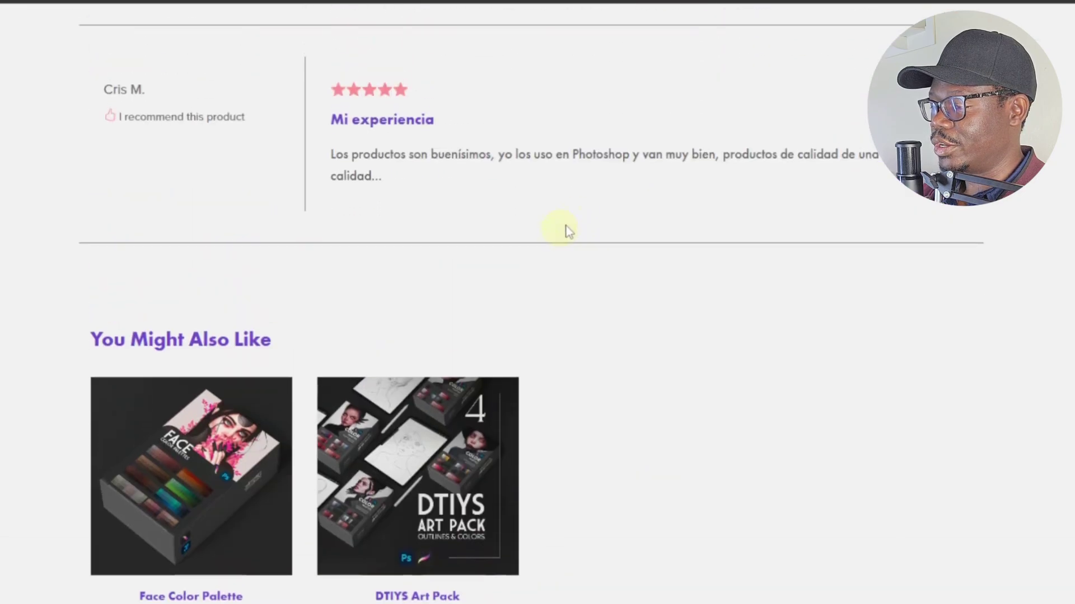
scroll(578, 226, "down", 5)
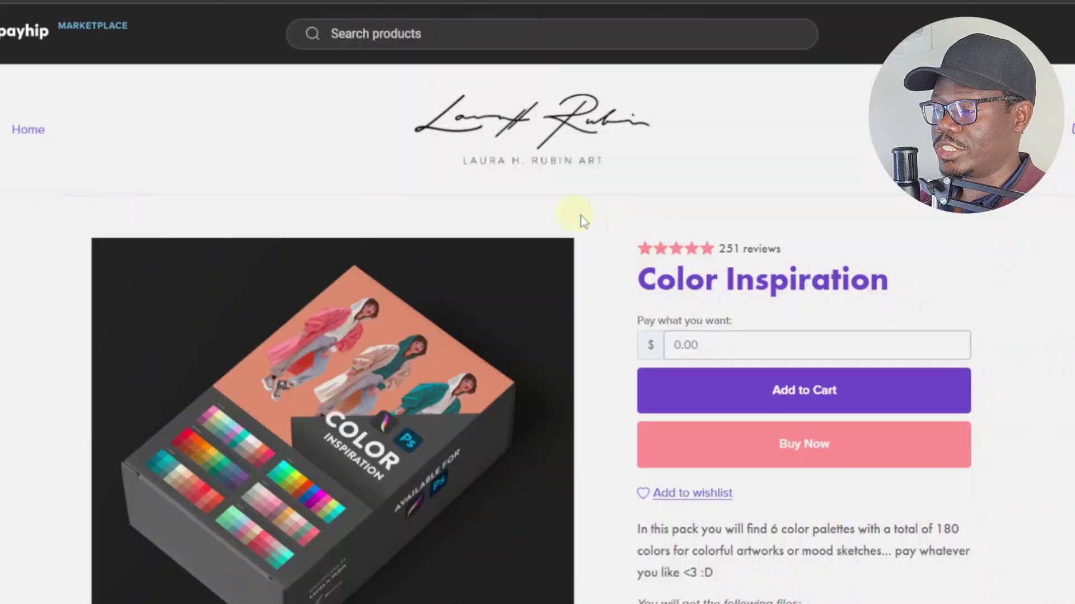
scroll(578, 218, "down", 4)
scroll(578, 218, "up", 4)
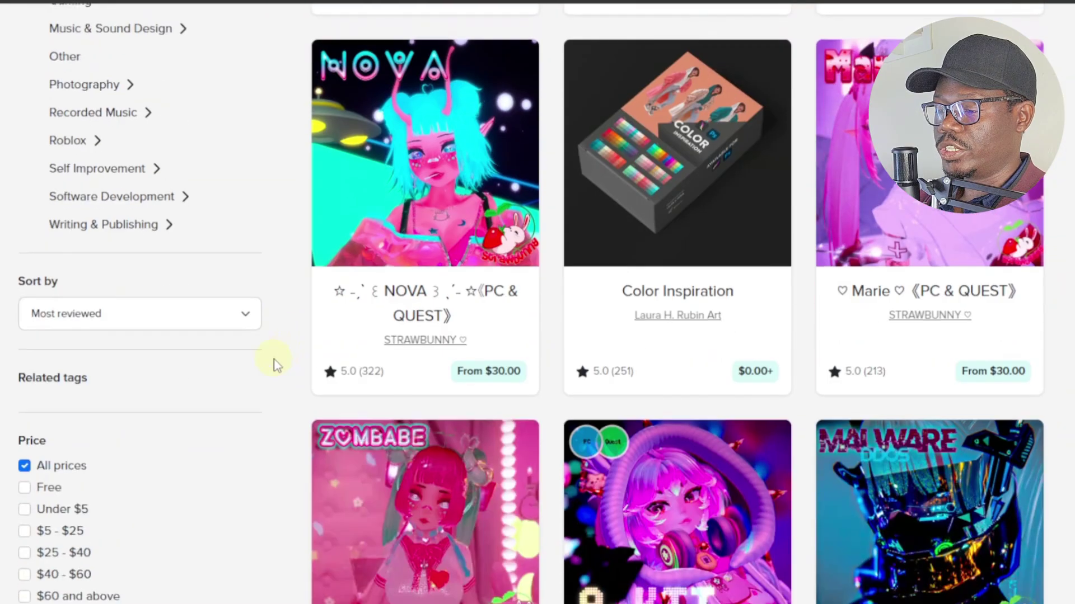
Filter the marketplace results by the digital download tag
scroll(271, 360, "down", 3)
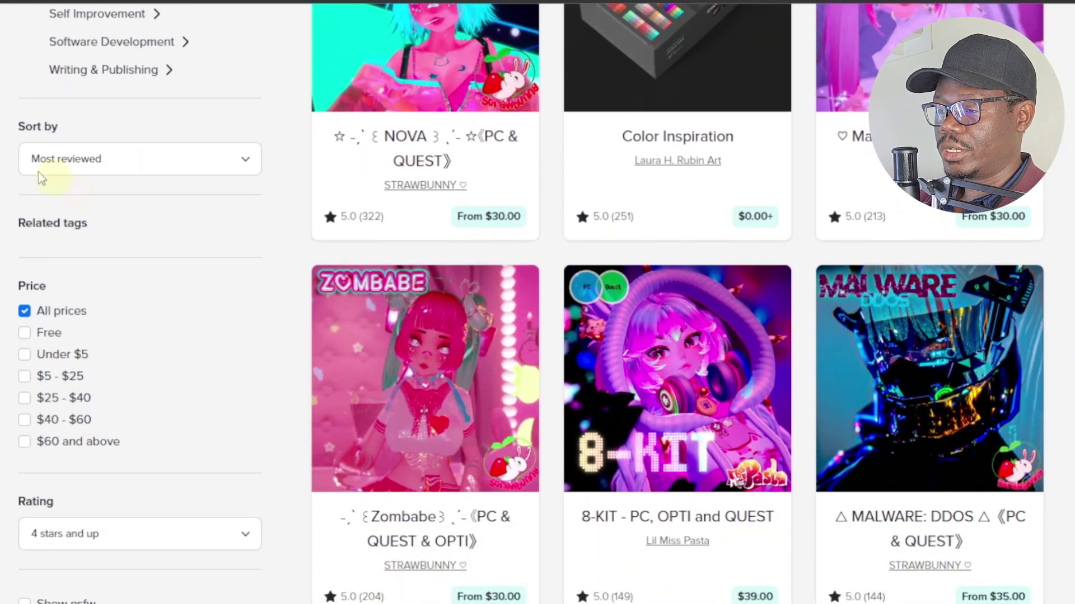
left_click(127, 152)
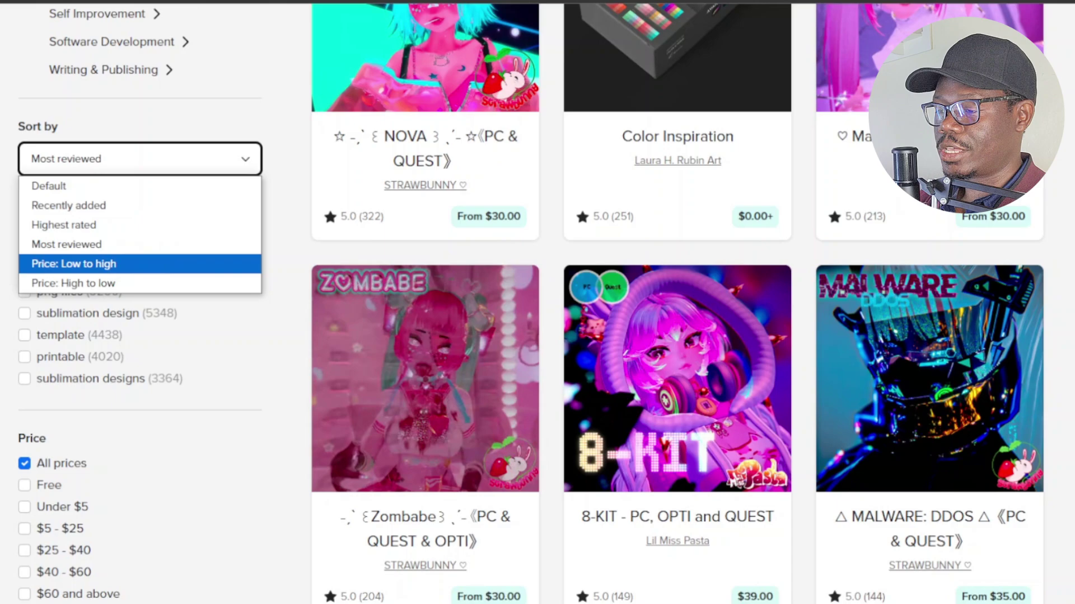
scroll(41, 140, "down", 3)
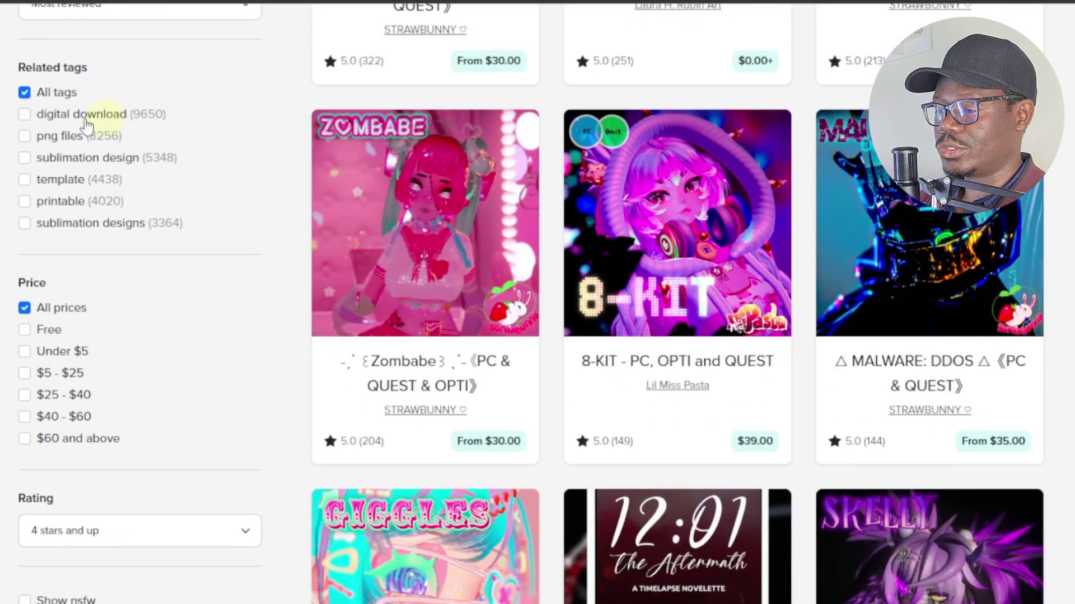
left_click(24, 114)
scroll(547, 211, "up", 15)
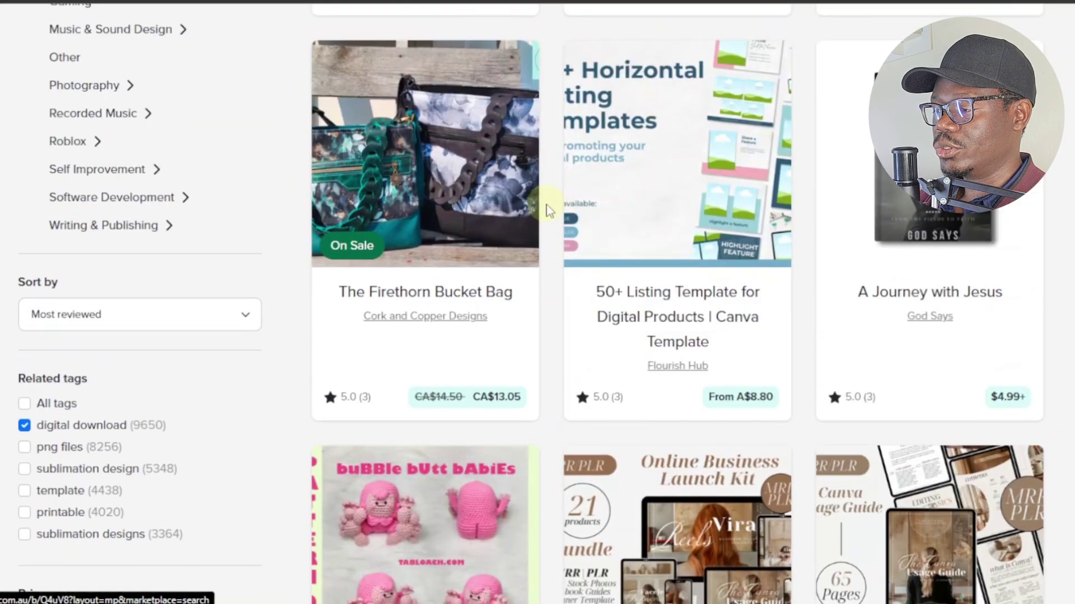
Browse the filtered digital download products and open the Digital Product Listing Template (Square) page
scroll(547, 211, "down", 1)
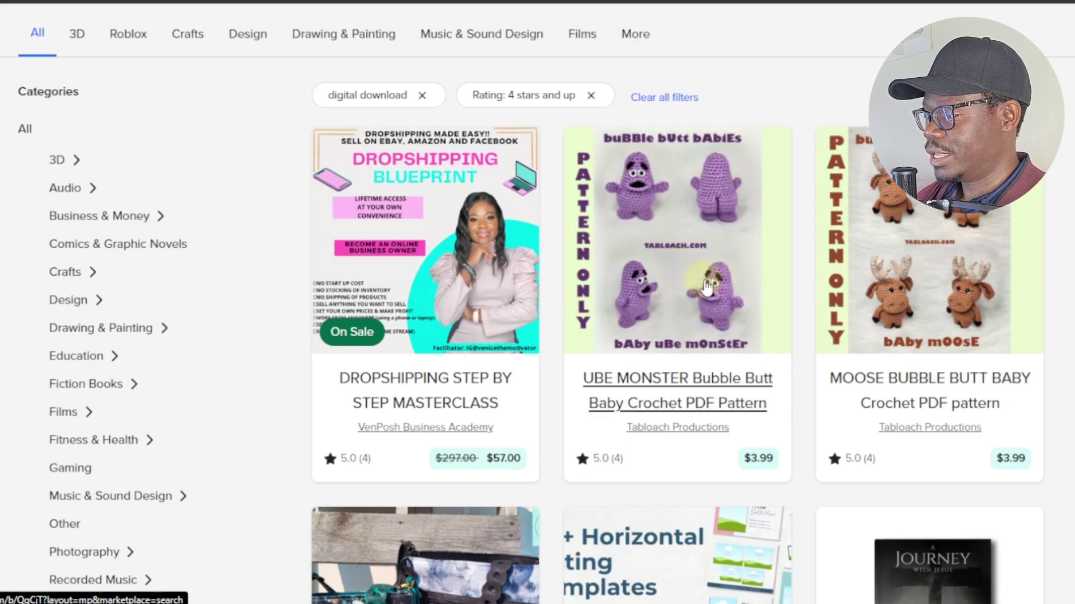
scroll(954, 232, "down", 1)
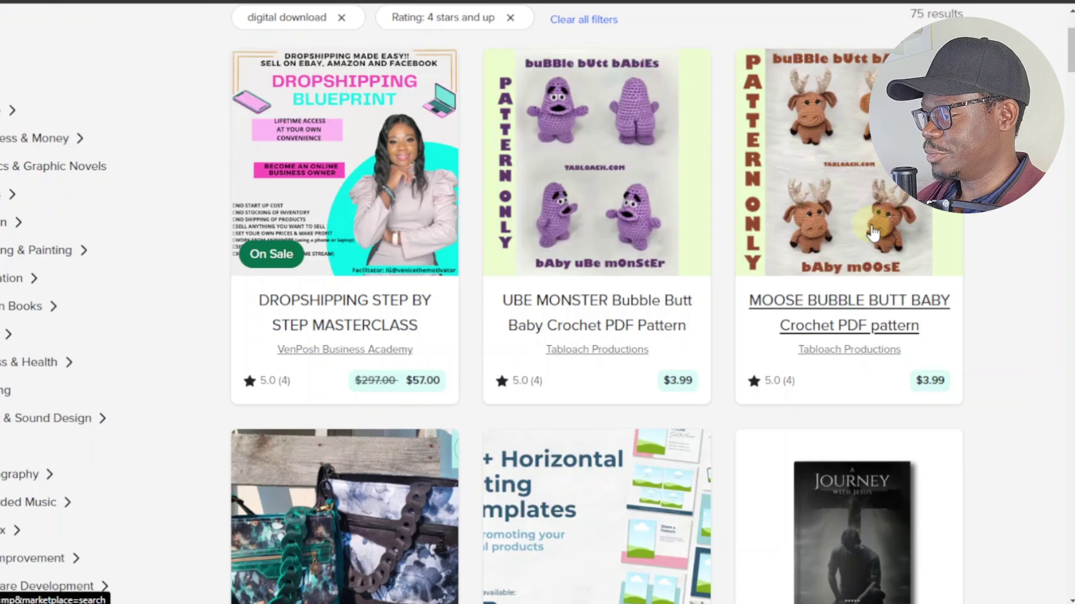
scroll(506, 269, "down", 2)
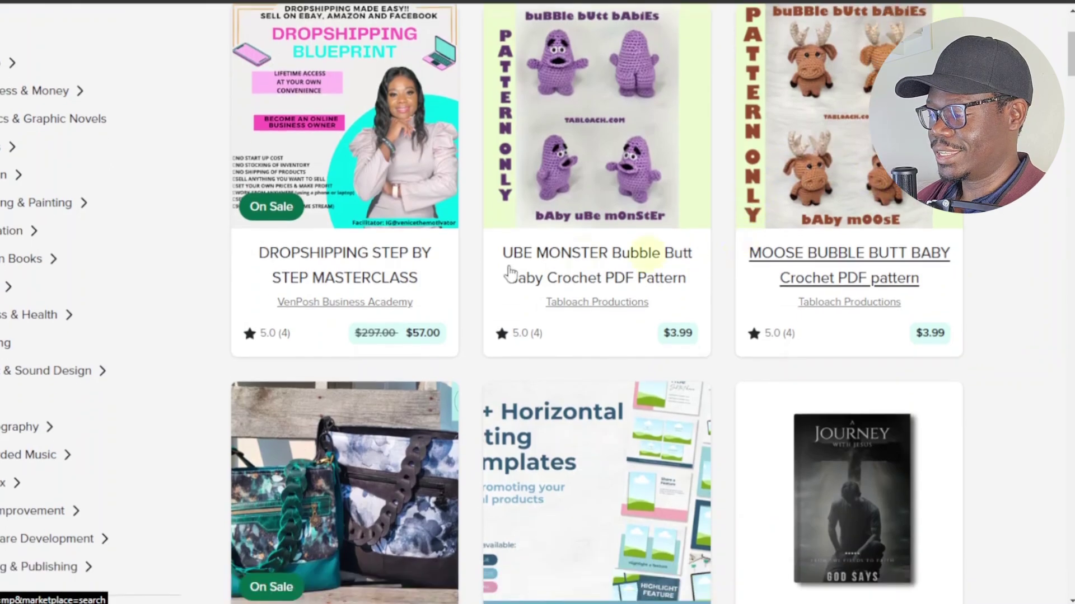
scroll(398, 290, "down", 2)
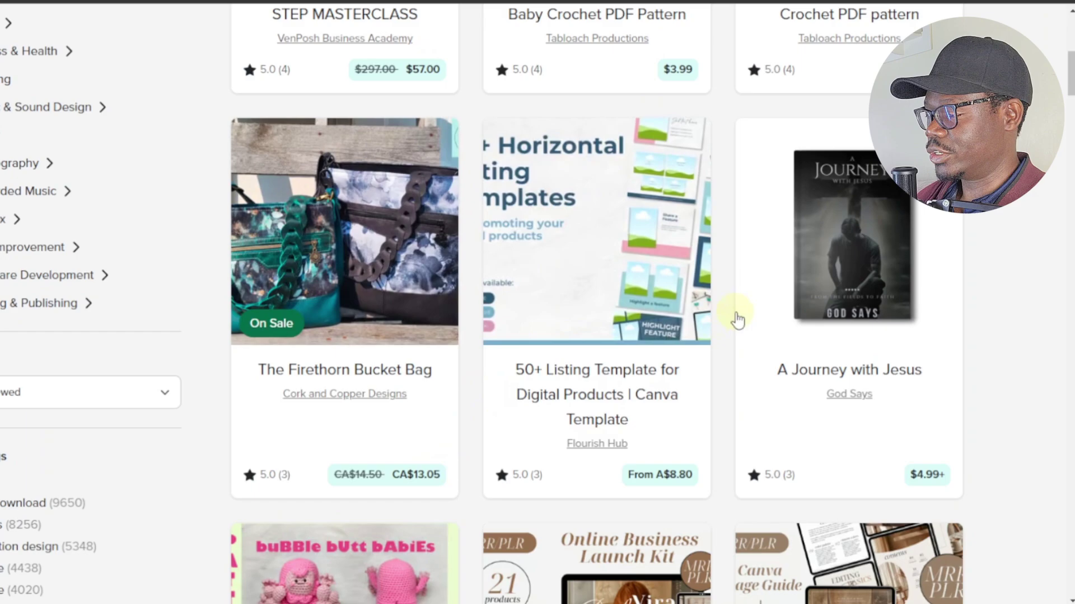
scroll(734, 318, "down", 6)
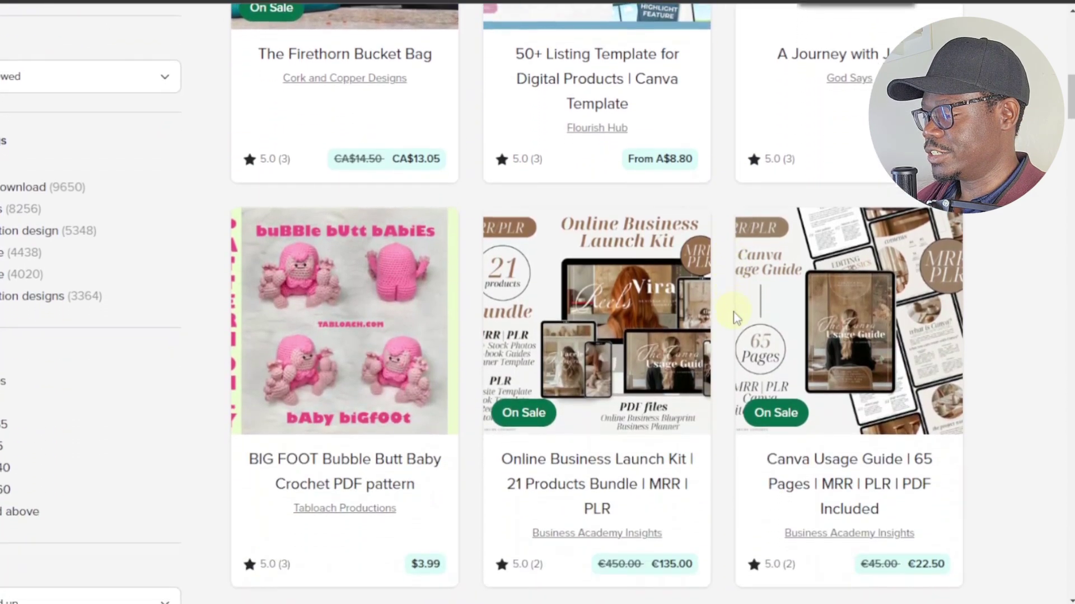
scroll(732, 315, "down", 6)
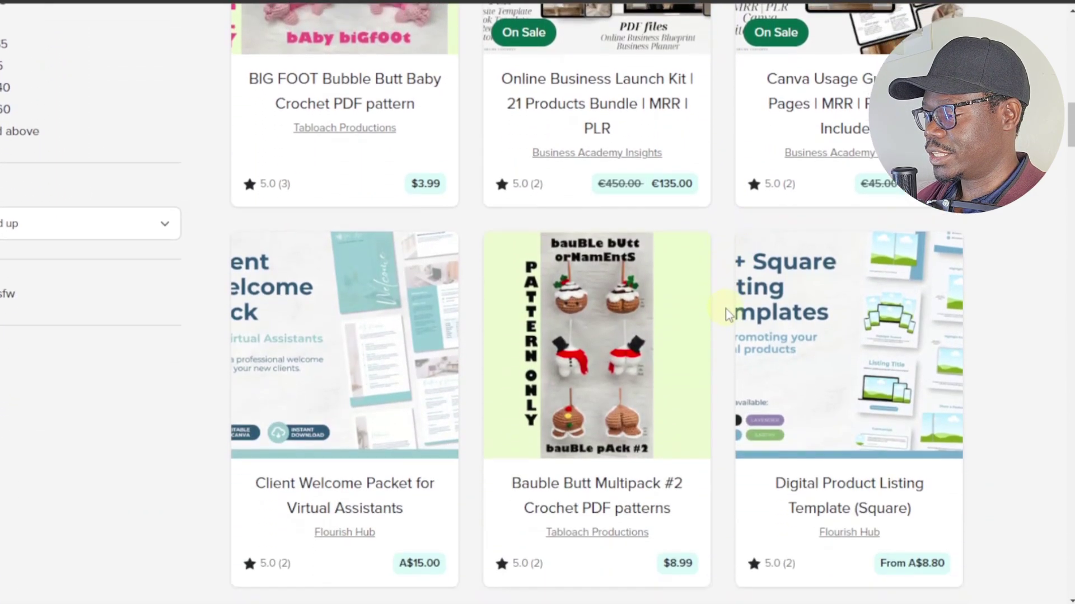
scroll(725, 315, "down", 1)
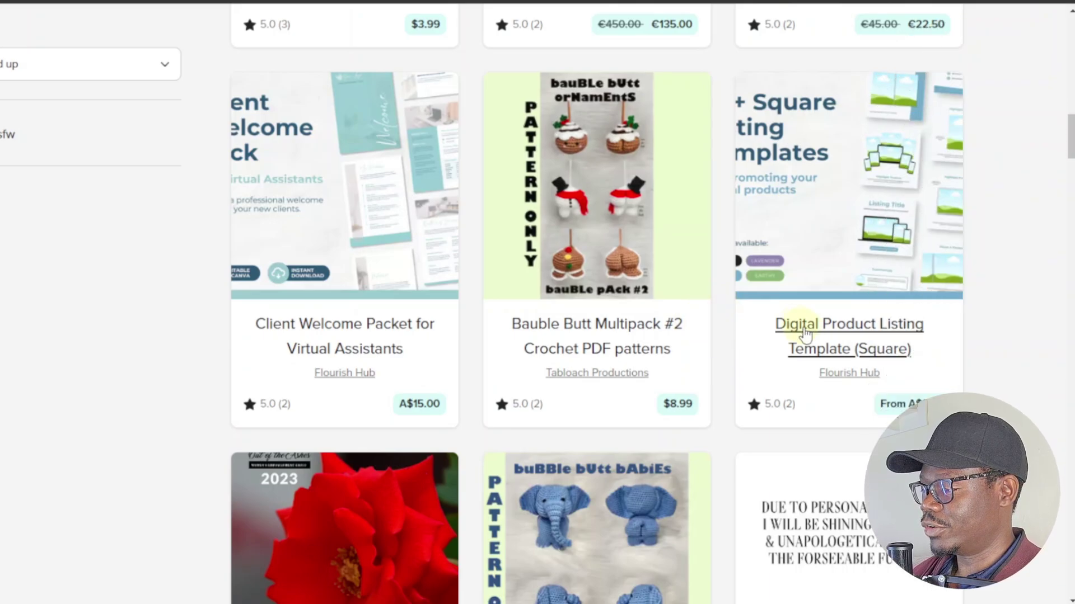
left_click(862, 216)
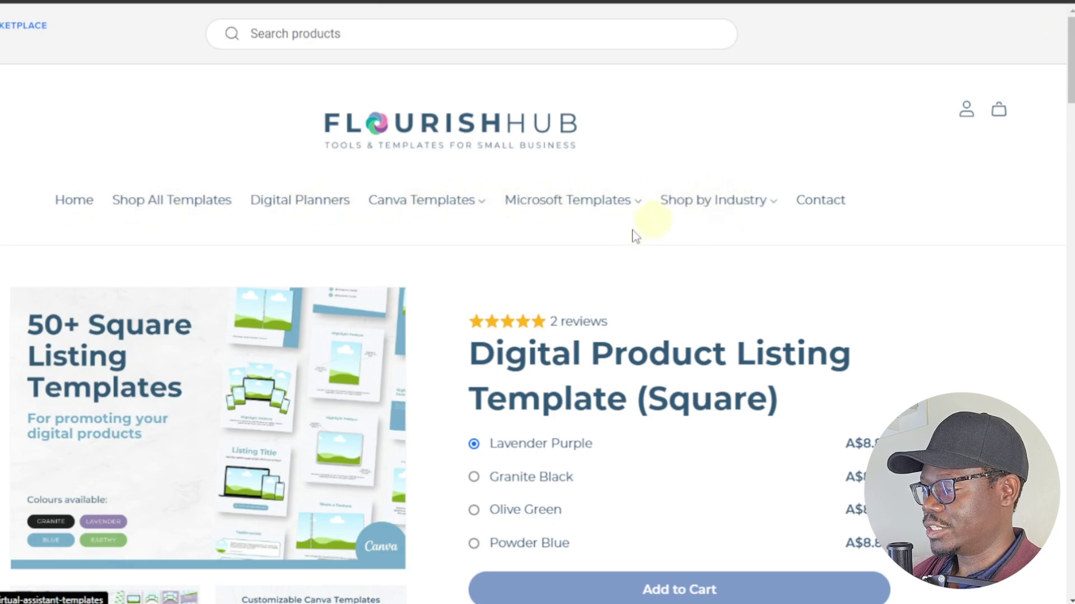
View the main image of the square listing template product at full size and close the enlarged view
scroll(176, 308, "down", 2)
left_click(238, 339)
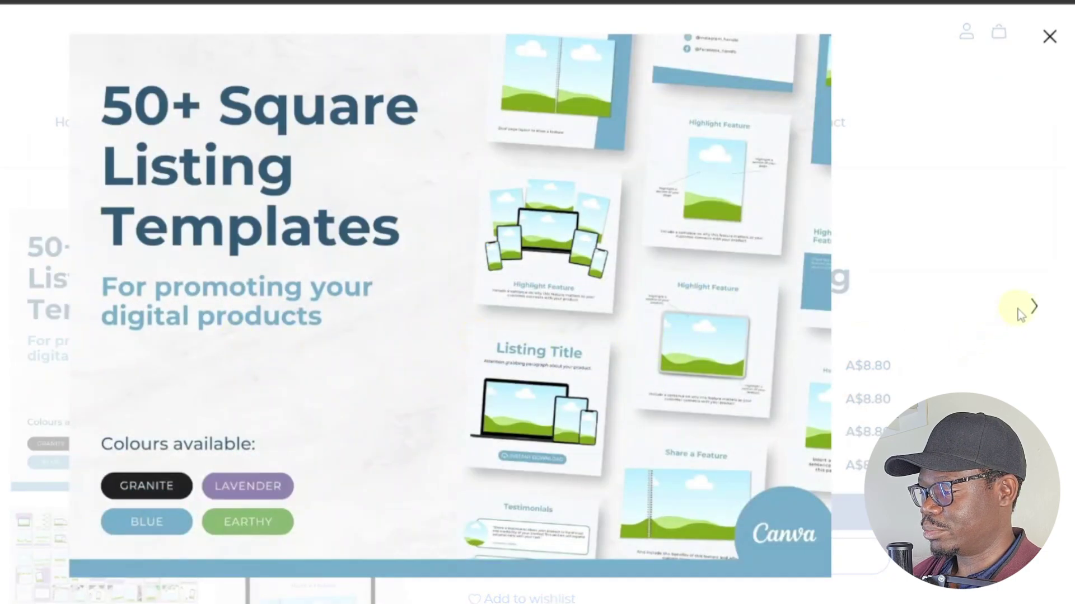
scroll(610, 311, "down", 1)
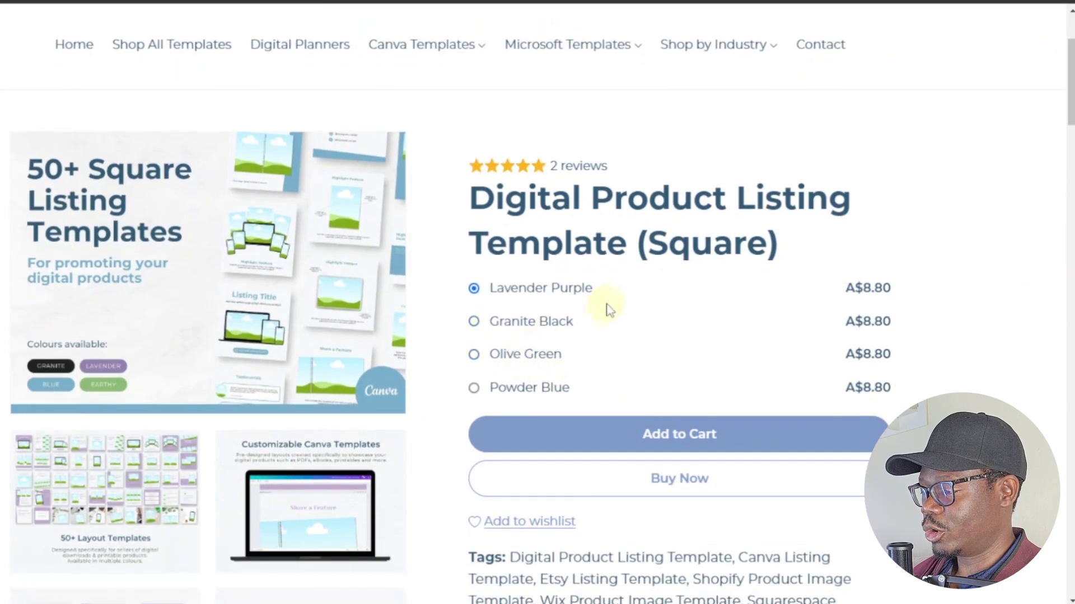
Read the listing template's tags, description, available colours, features, included items, software requirements, additional notes and customer reviews
scroll(560, 347, "down", 3)
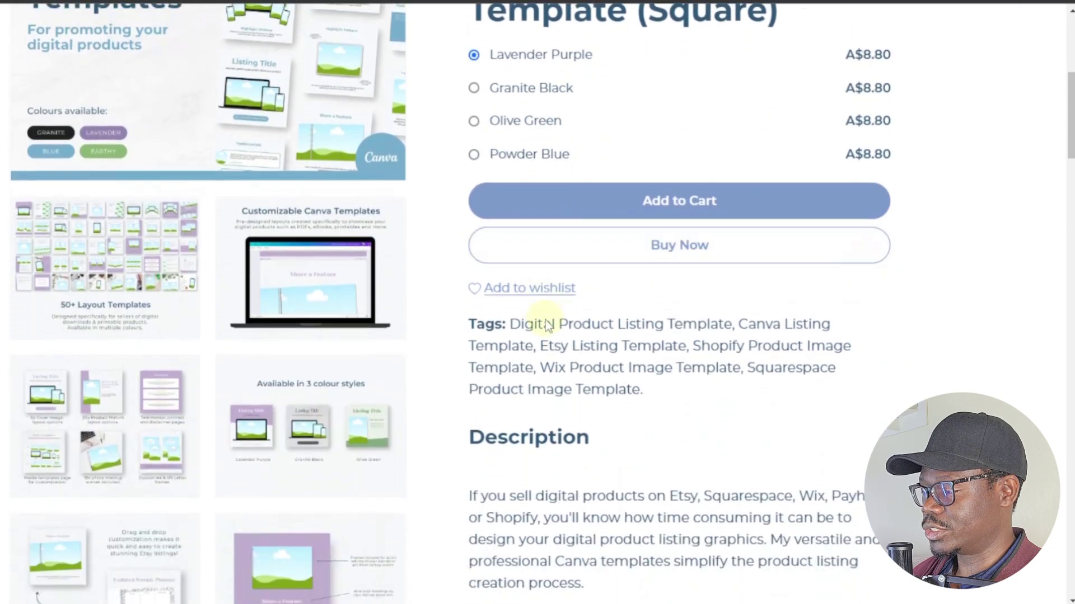
scroll(627, 288, "down", 1)
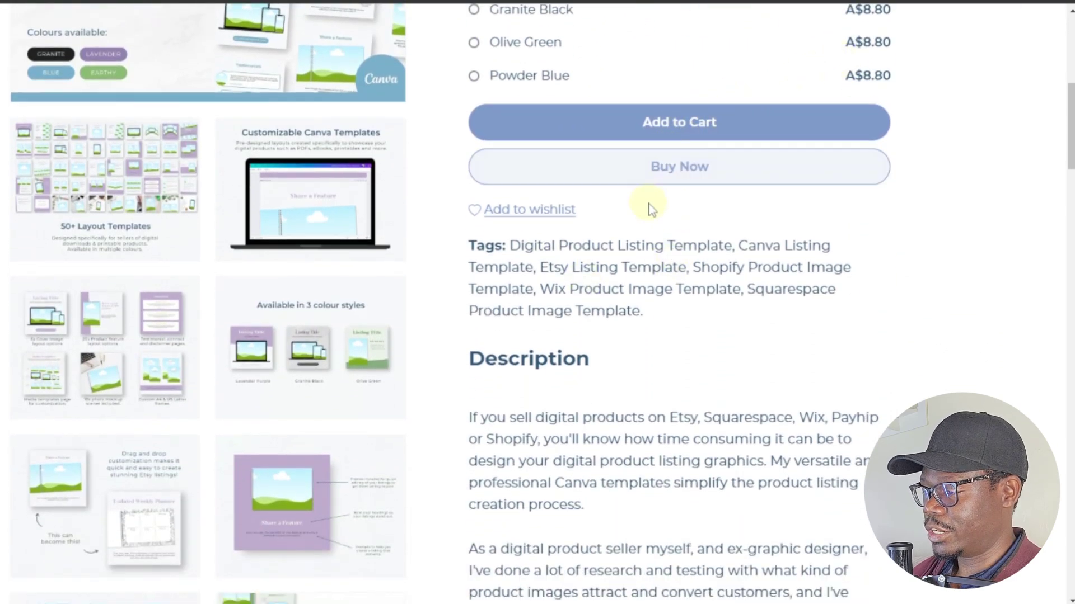
scroll(595, 196, "down", 2)
scroll(571, 211, "down", 4)
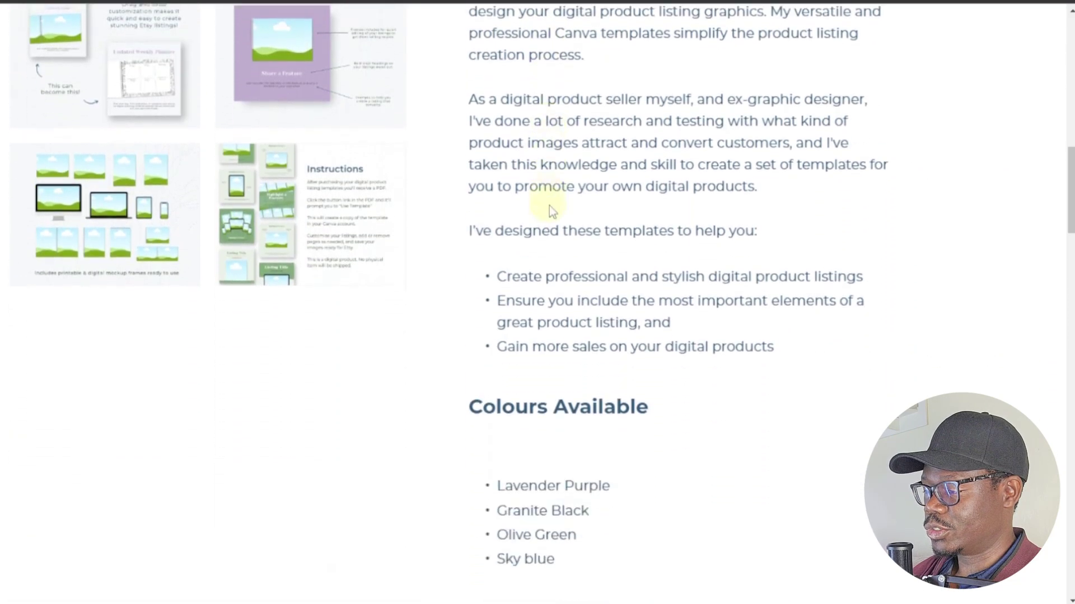
scroll(550, 209, "up", 2)
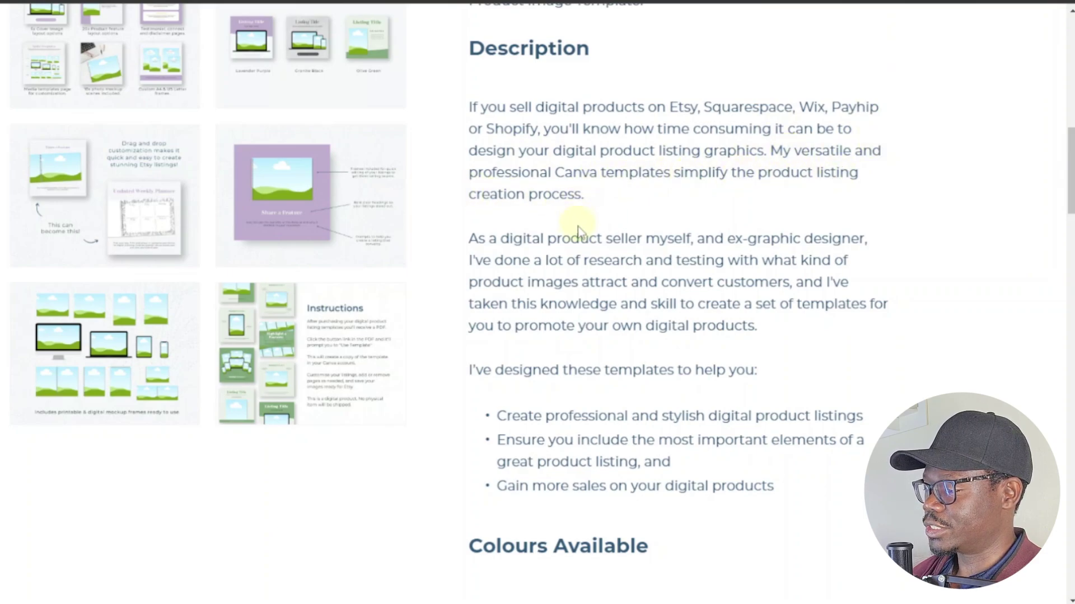
scroll(572, 254, "down", 3)
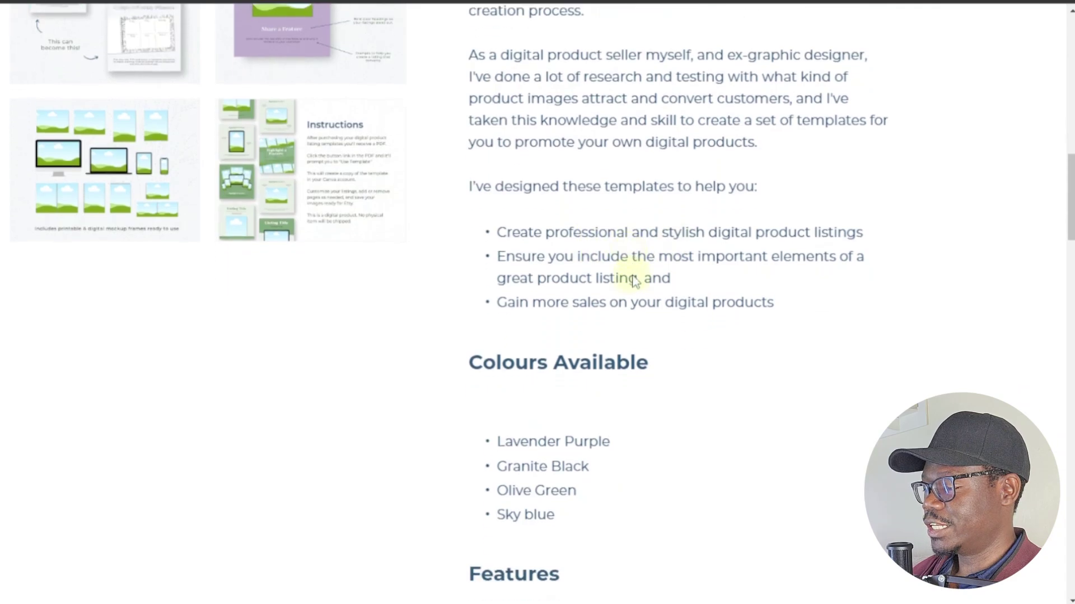
scroll(589, 277, "down", 4)
scroll(589, 276, "down", 5)
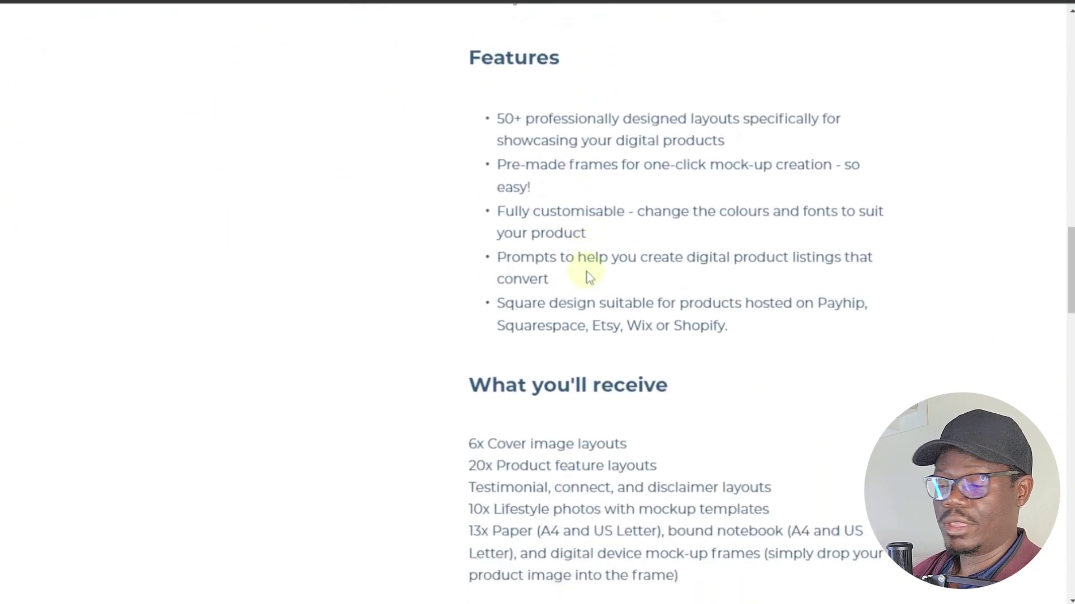
scroll(590, 277, "down", 9)
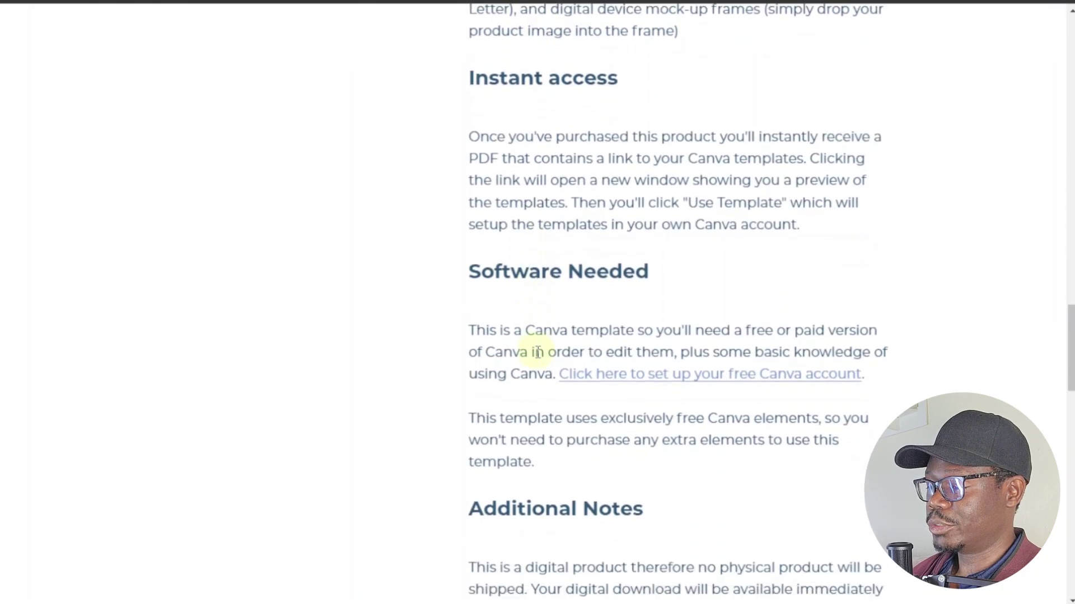
scroll(538, 352, "down", 9)
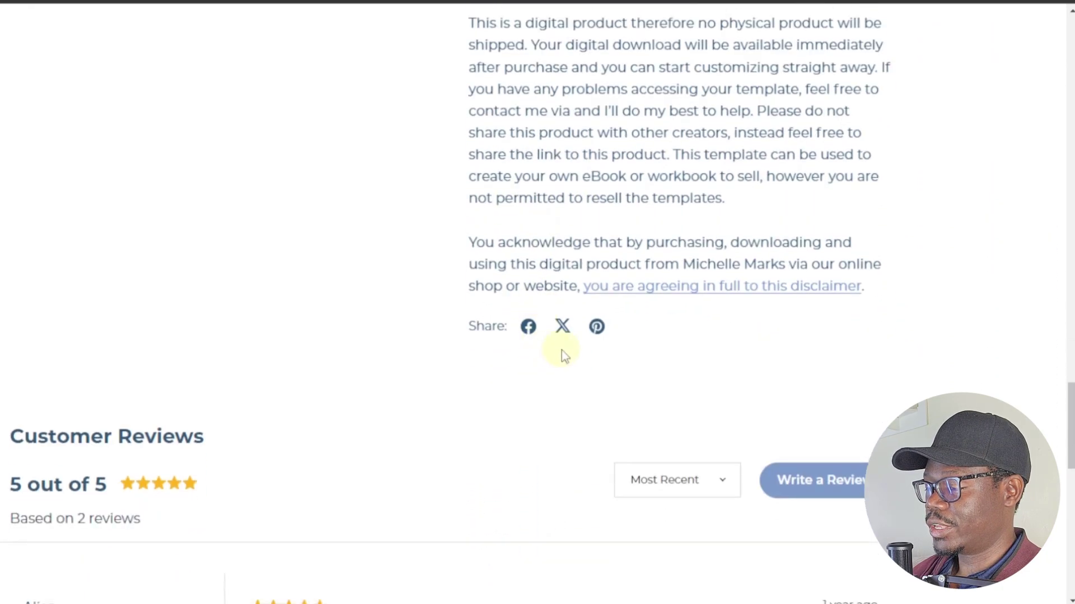
Return to the start of the listing template page and review its preview images, colour options and prices
scroll(563, 353, "up", 20)
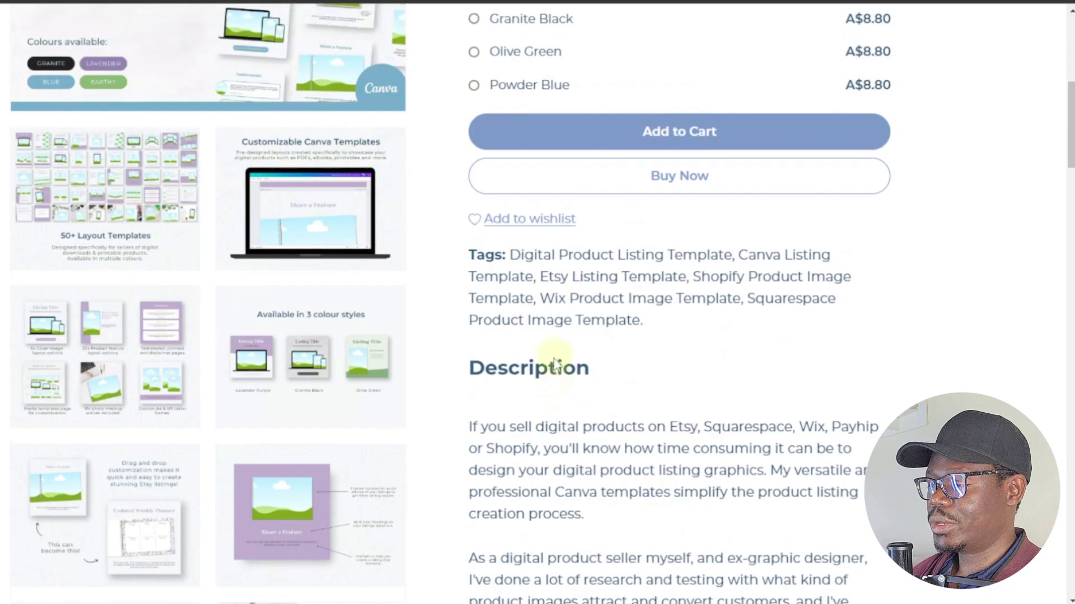
scroll(554, 363, "up", 8)
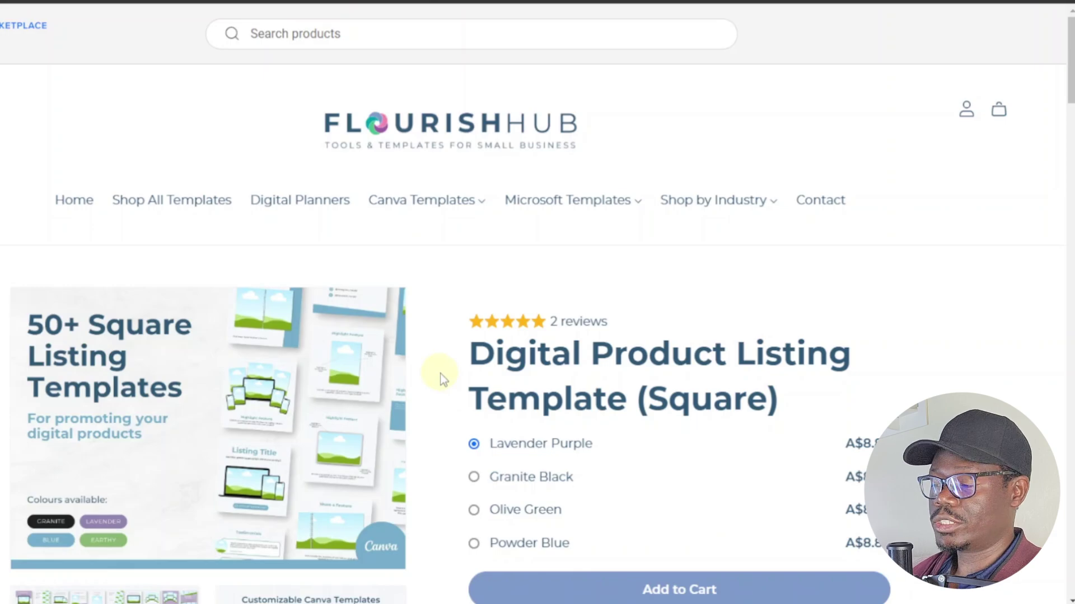
scroll(440, 373, "down", 3)
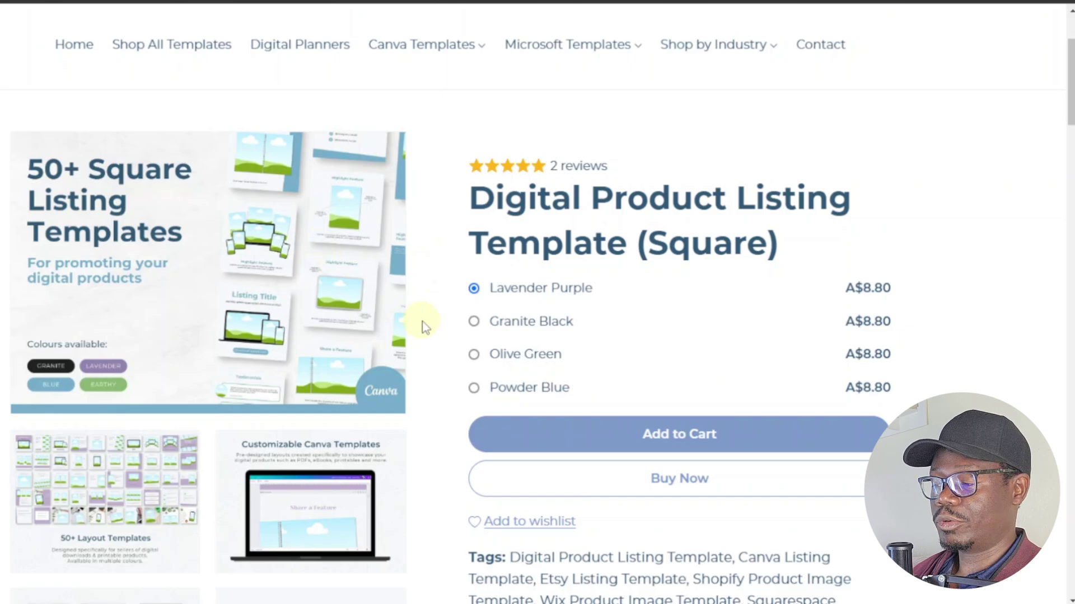
scroll(422, 321, "down", 3)
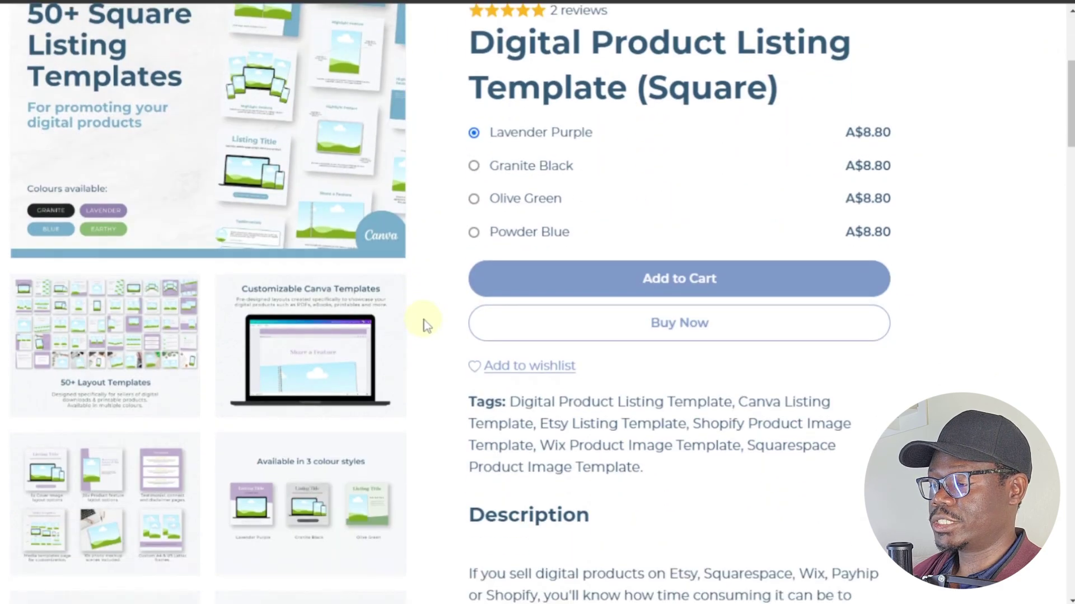
Examine the listing template's remaining preview images, tags and description further down its product page
scroll(424, 323, "down", 2)
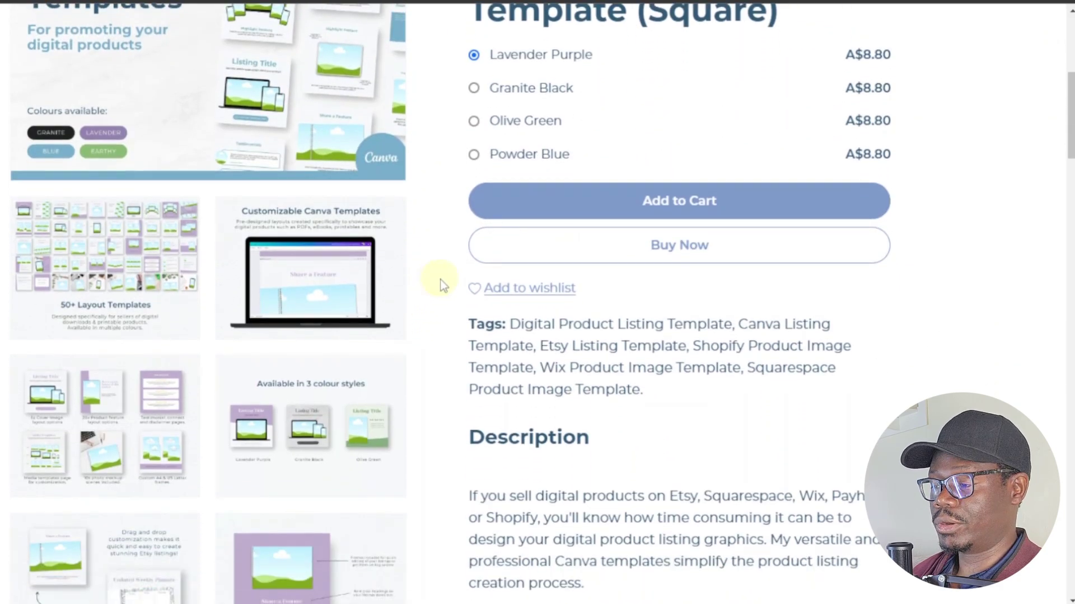
scroll(441, 285, "down", 3)
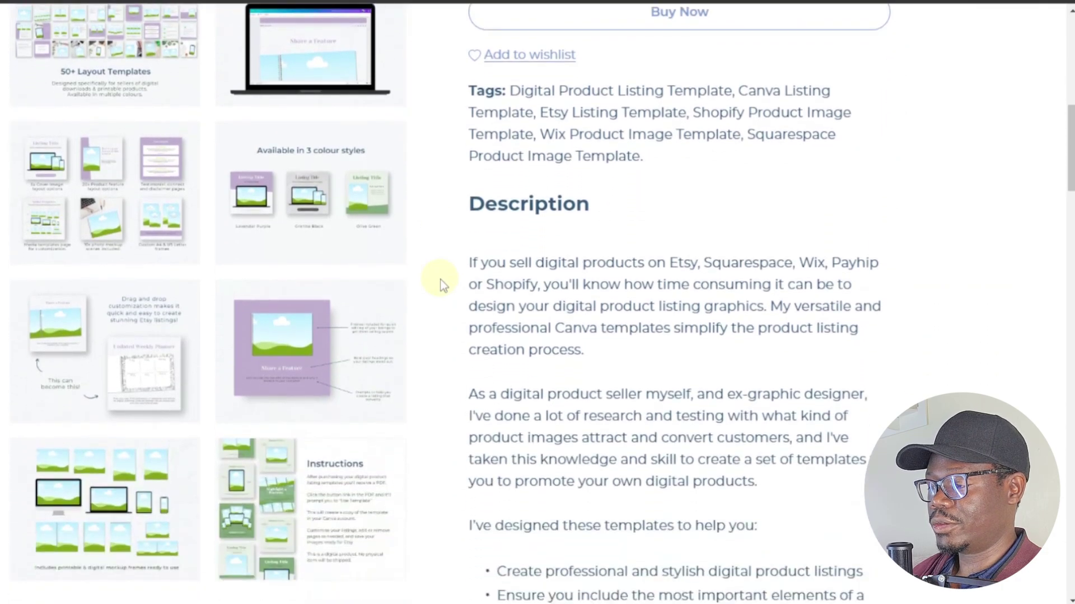
scroll(440, 285, "down", 5)
scroll(442, 267, "up", 10)
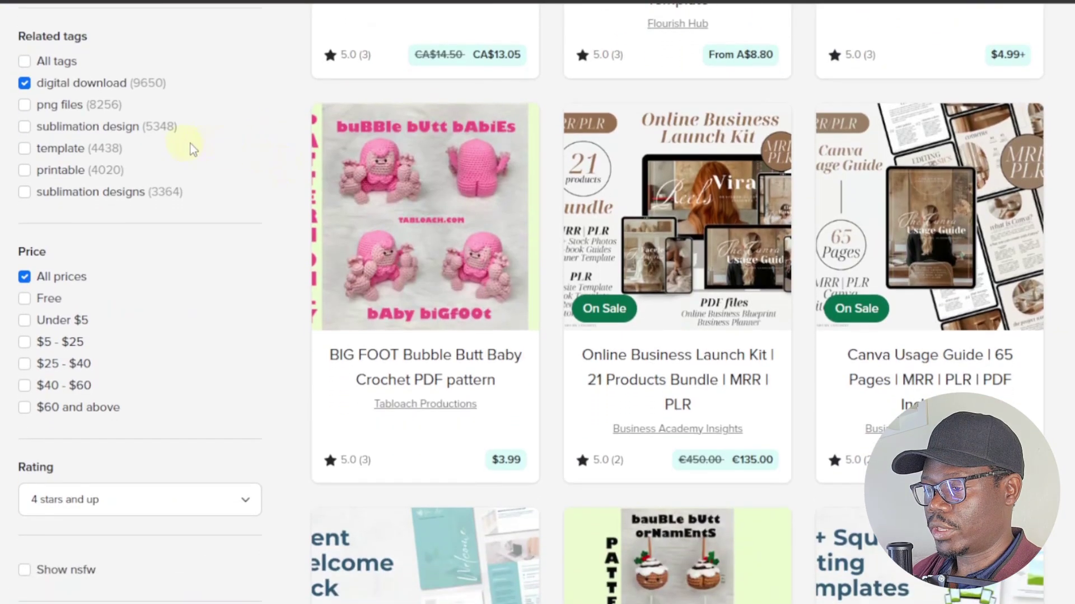
Review the tag and price filters and the available rating options for the digital download products
scroll(113, 132, "down", 1)
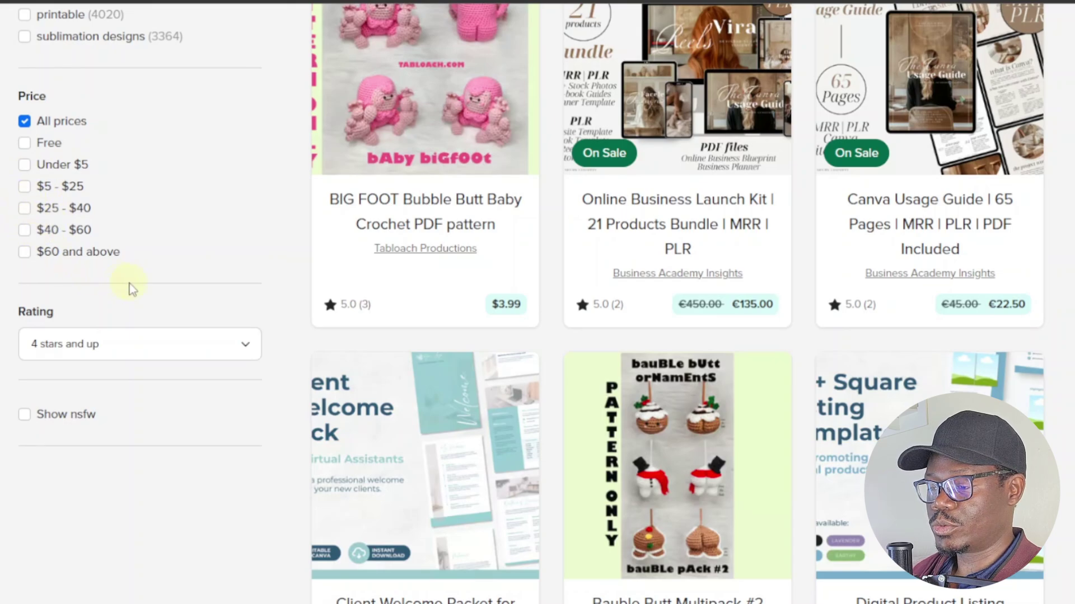
scroll(69, 277, "down", 1)
left_click(108, 279)
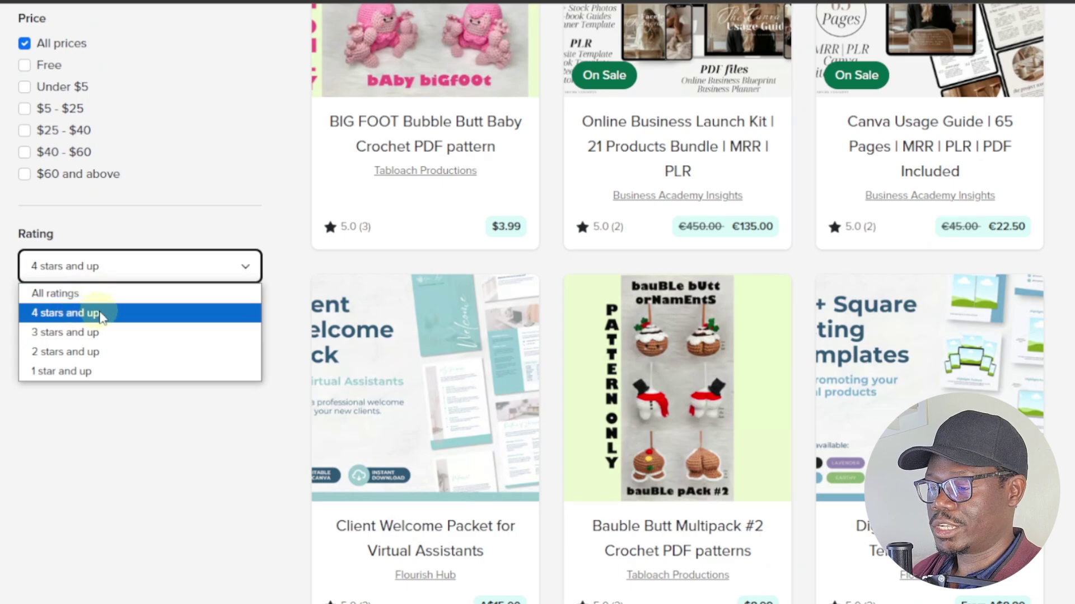
scroll(220, 350, "up", 15)
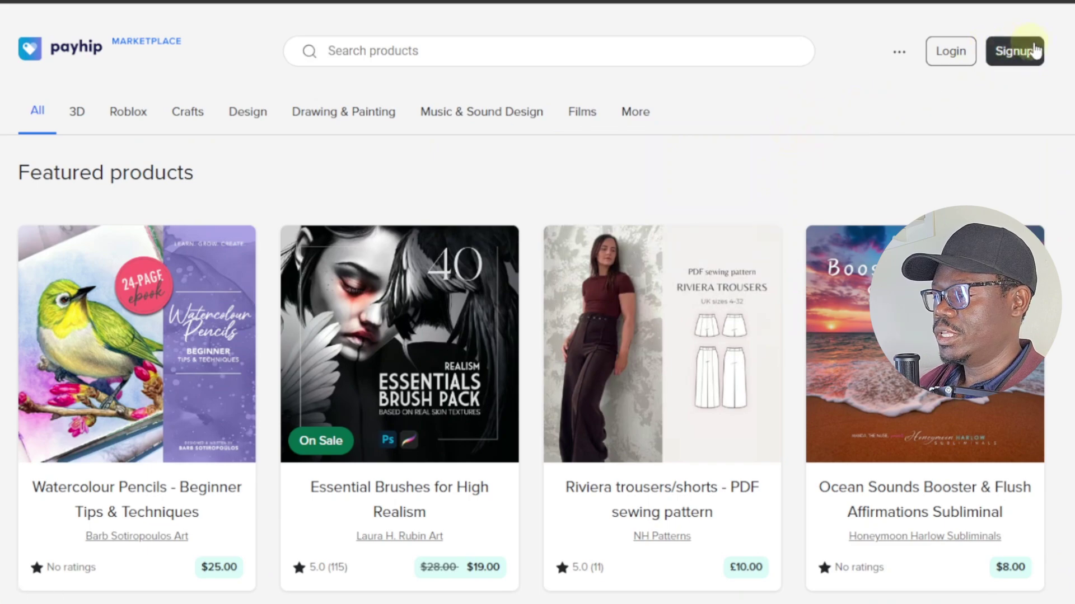
Sign up for a Payhip seller account and enter the store name to reach the dashboard
left_click(1021, 57)
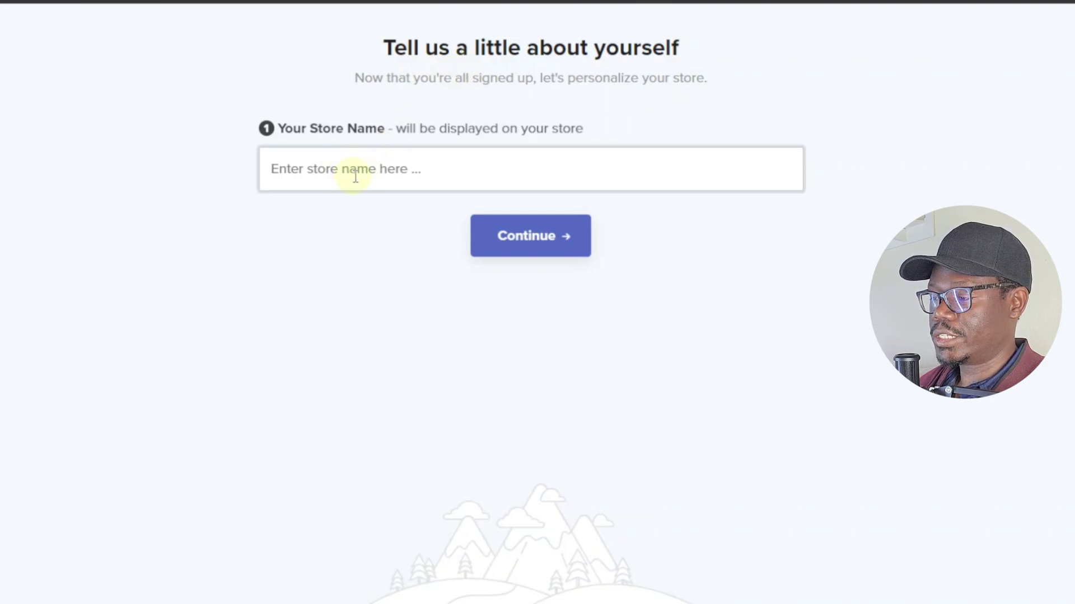
left_click(356, 175)
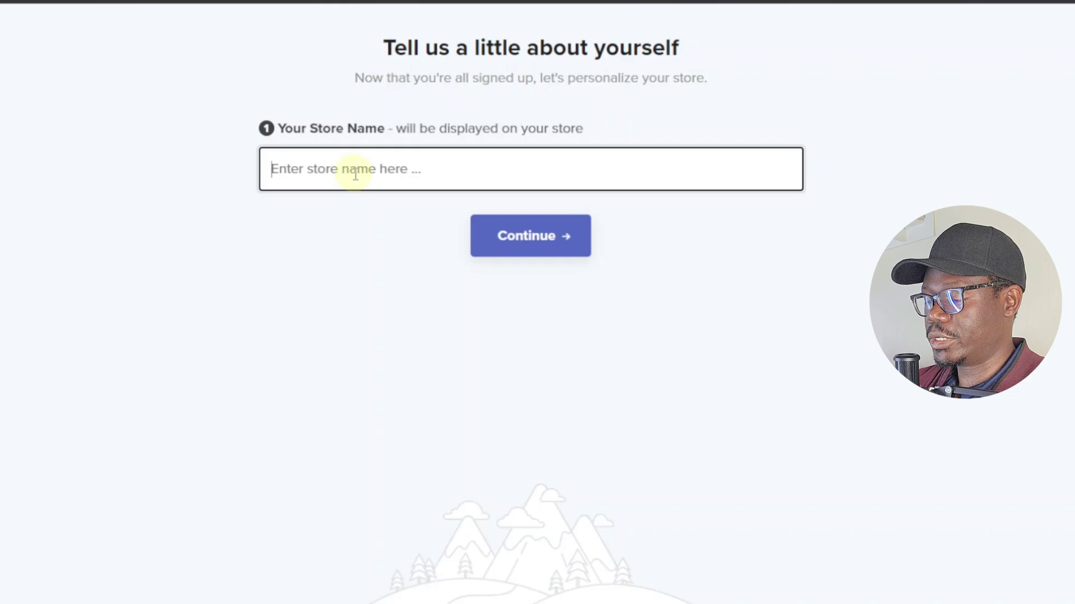
type("t")
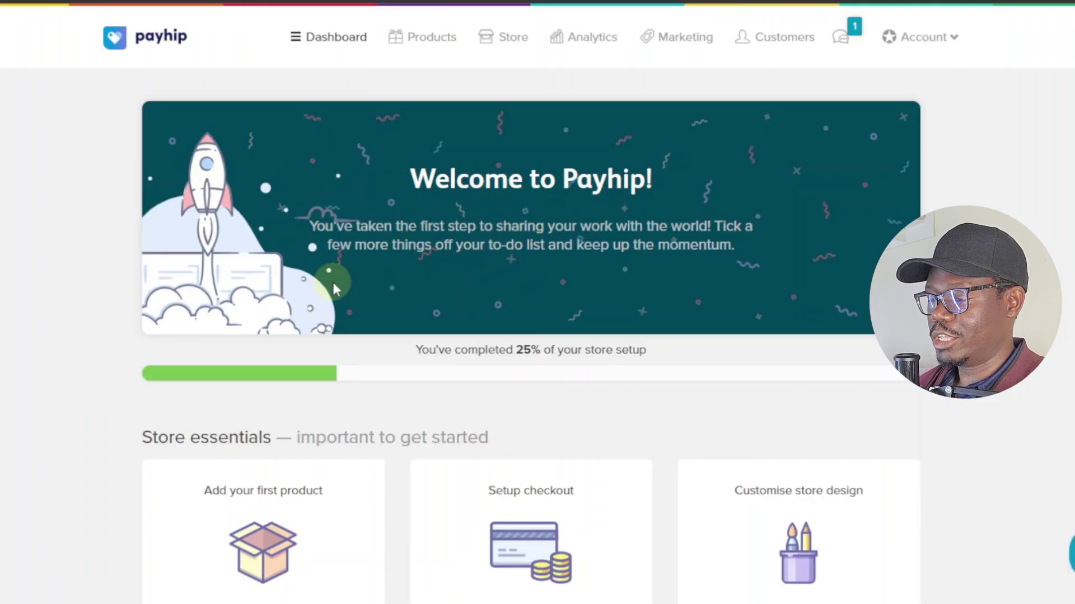
Start adding the store's first product, review the product types and choose Digital Product
scroll(334, 285, "down", 2)
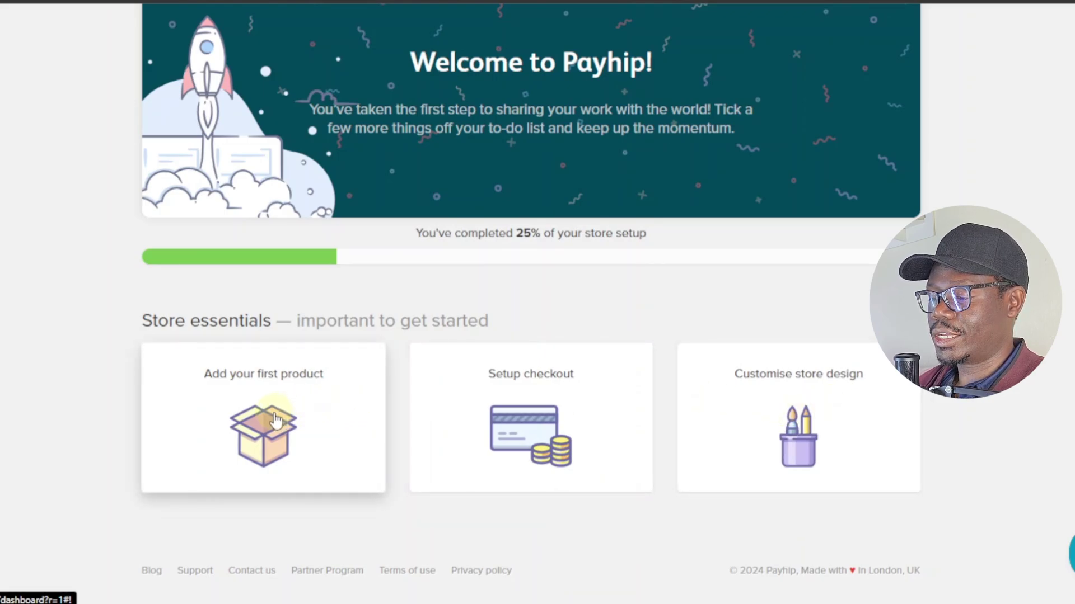
left_click(263, 415)
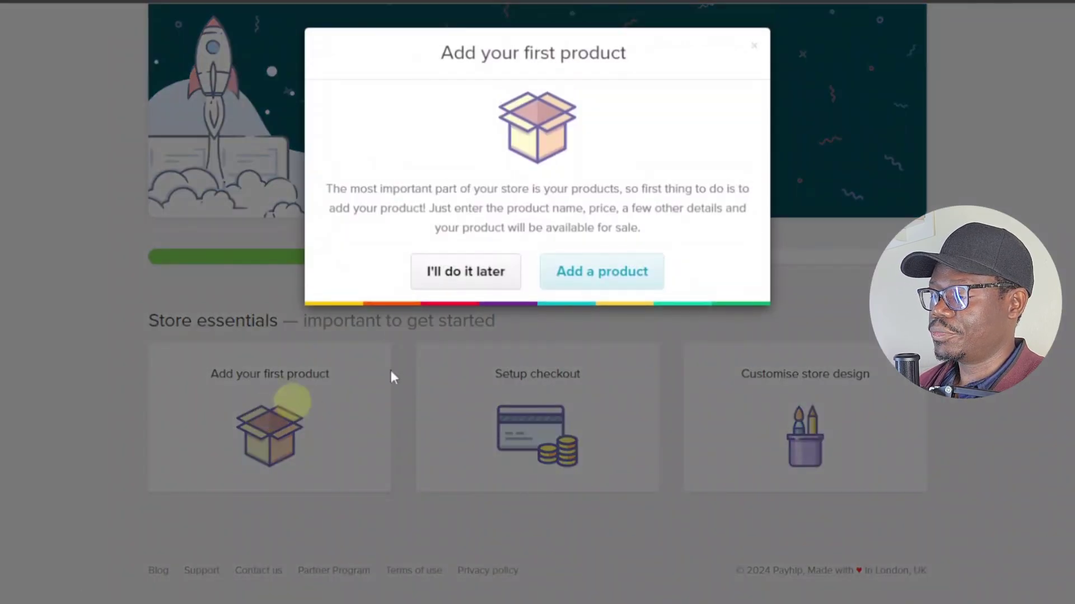
left_click(599, 283)
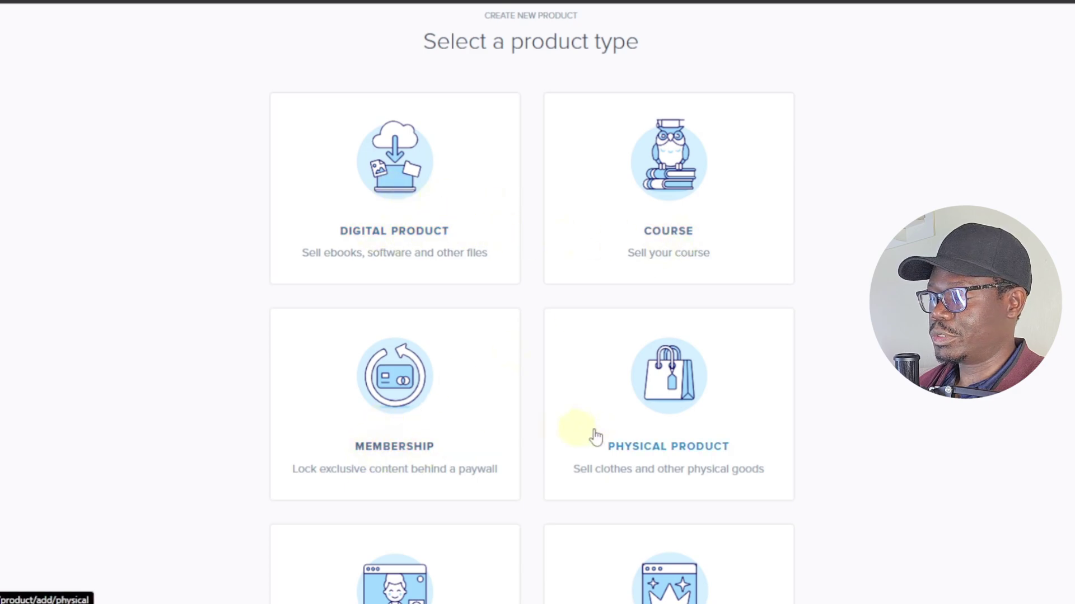
scroll(595, 437, "down", 3)
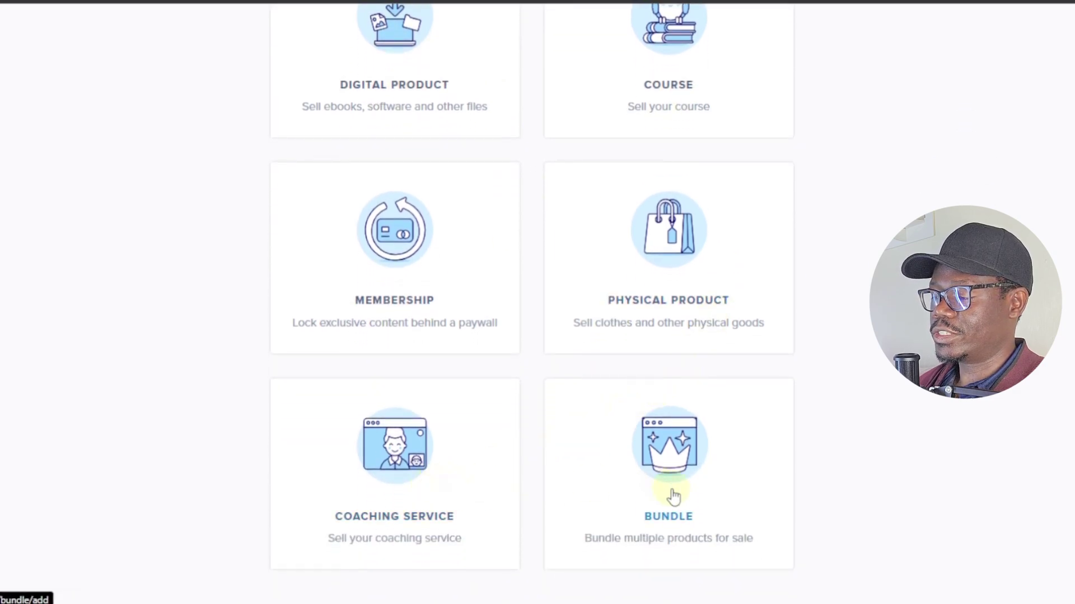
scroll(678, 496, "up", 3)
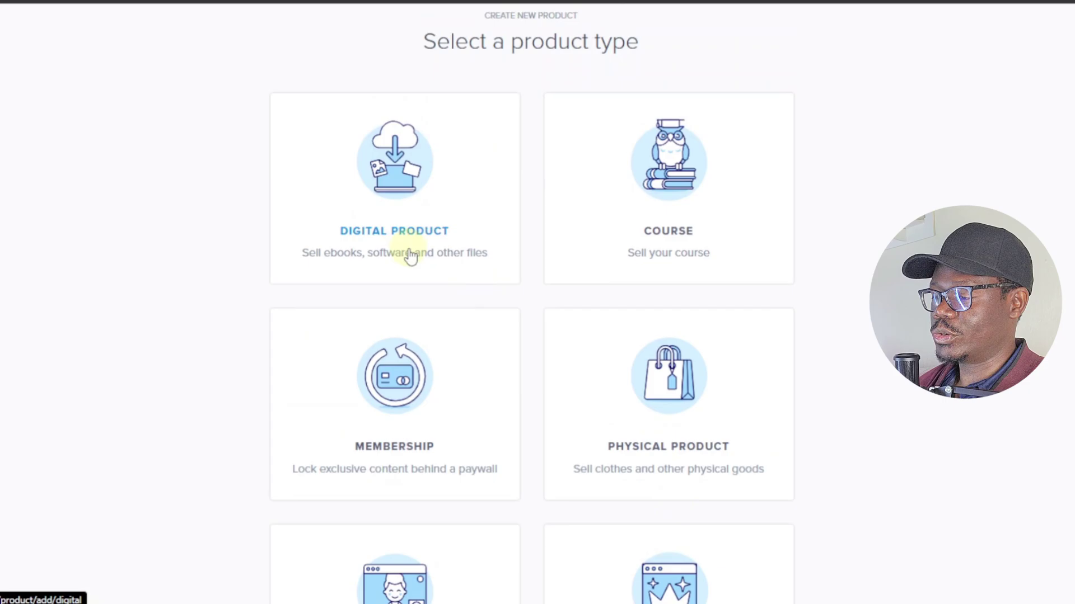
left_click(402, 187)
Review the product file upload, title, price and cover image sections of the new digital product form
scroll(355, 211, "down", 2)
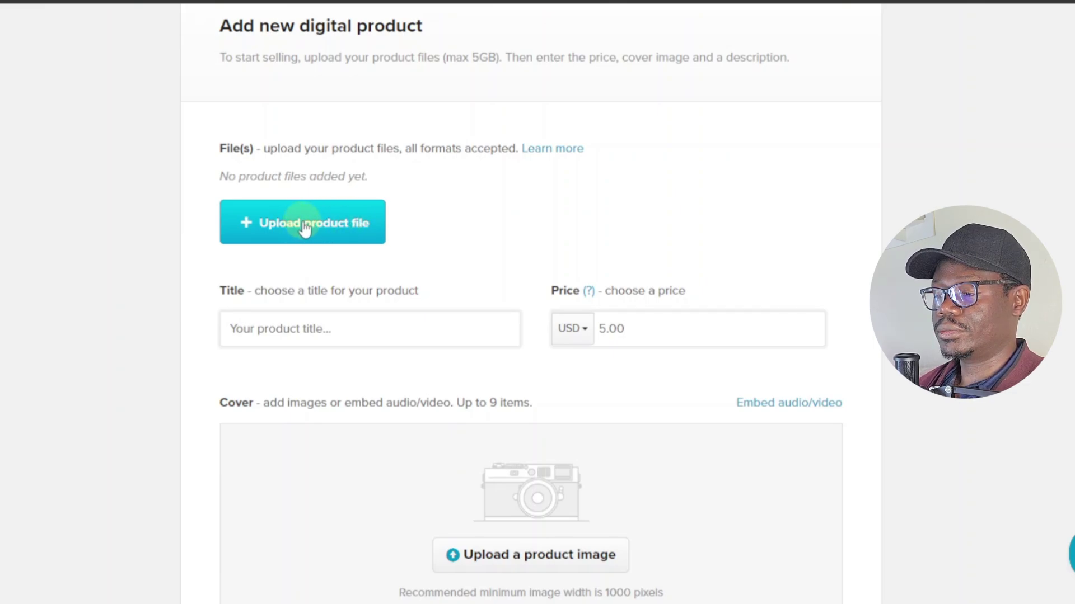
left_click(305, 227)
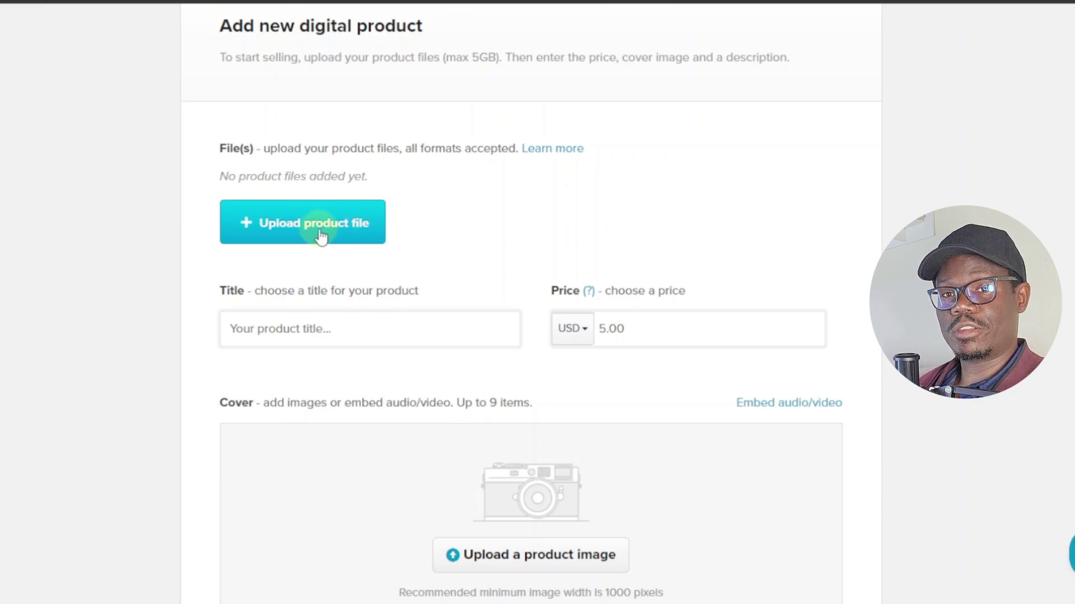
left_click(257, 223)
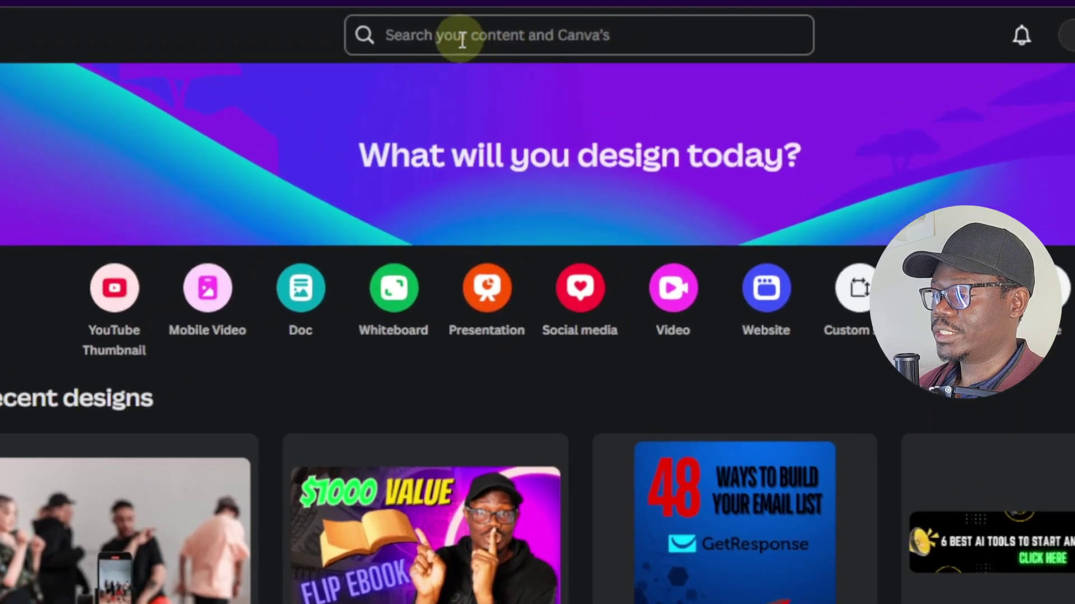
Switch to Canva and search for "ebook template multiple pages"
left_click(463, 37)
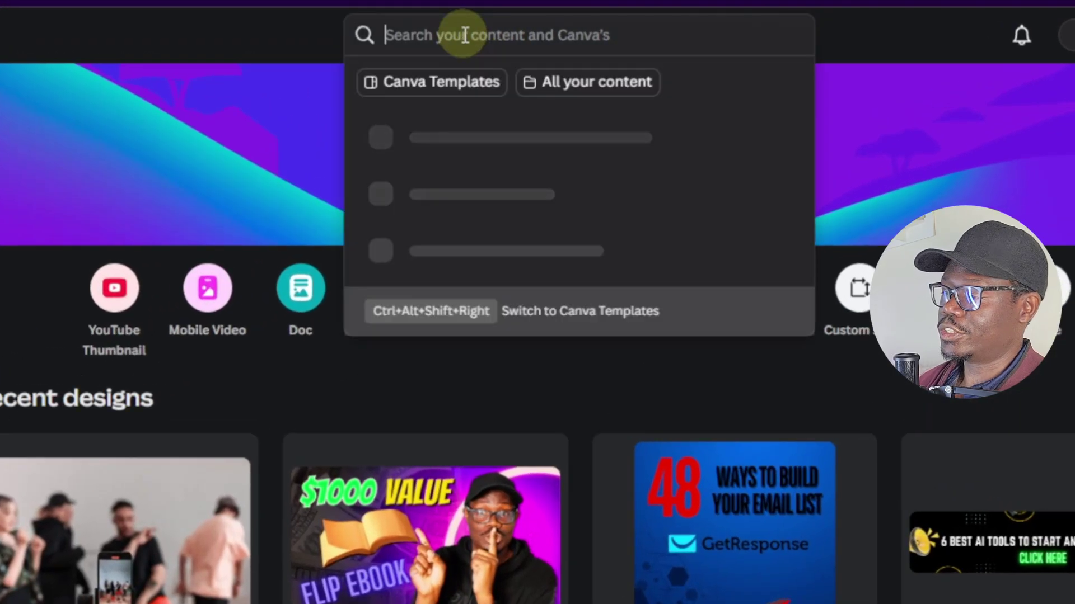
type("ebook template")
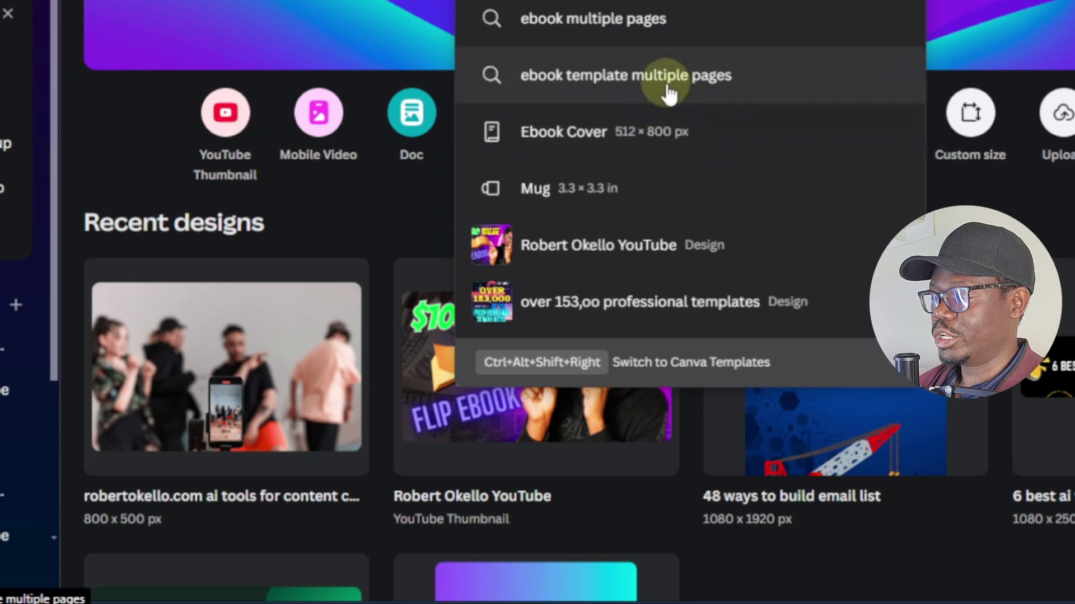
left_click(668, 87)
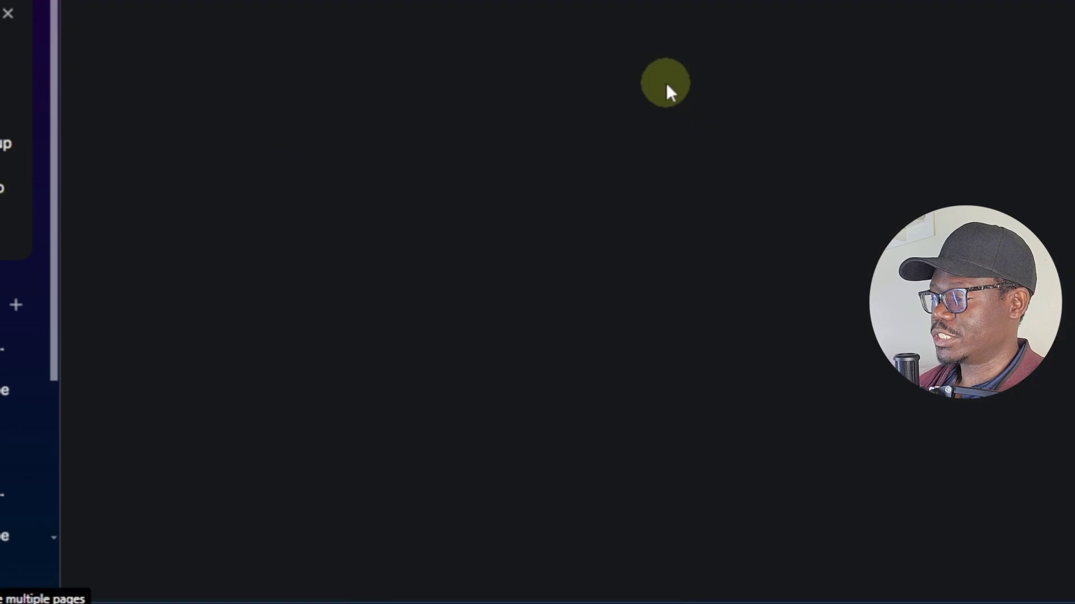
Browse the ebook template results and open the Minimal Abstract Shapes Content Creation for Beginners Ebook
scroll(755, 175, "down", 5)
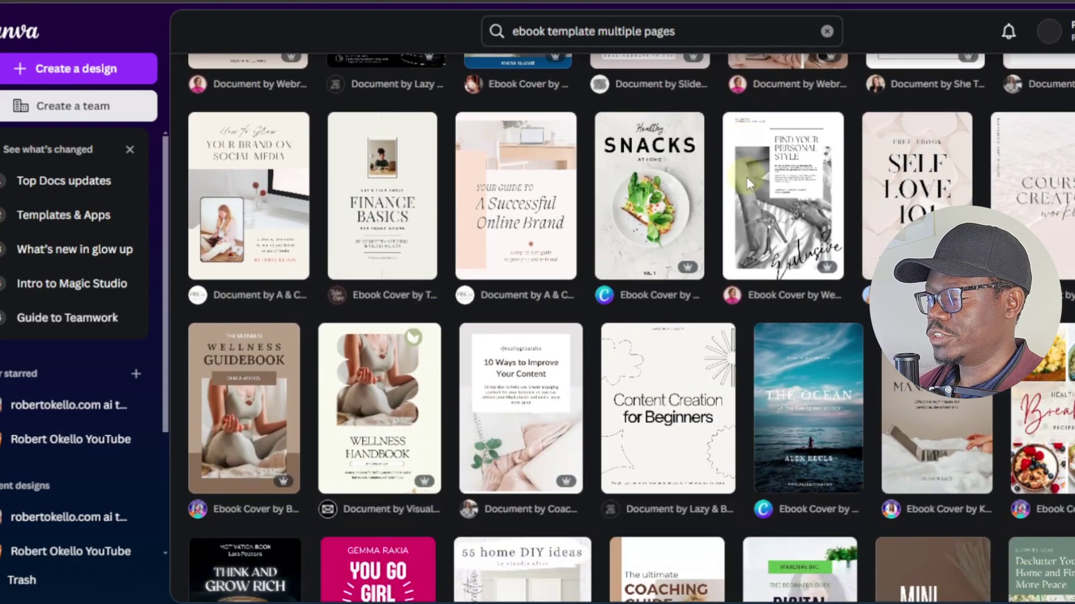
mouse_move(747, 180)
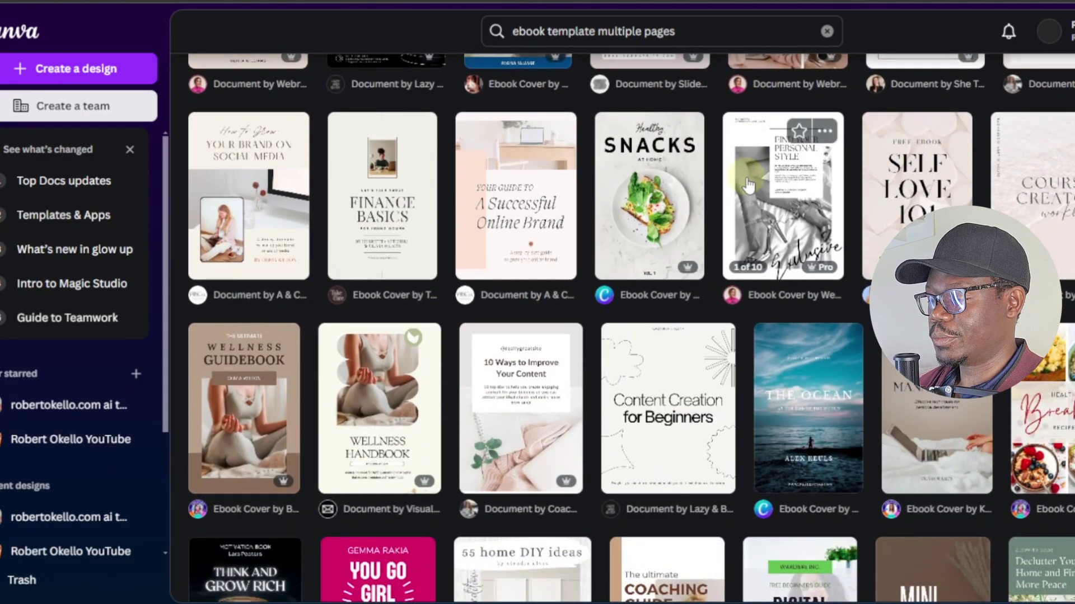
scroll(748, 185, "down", 6)
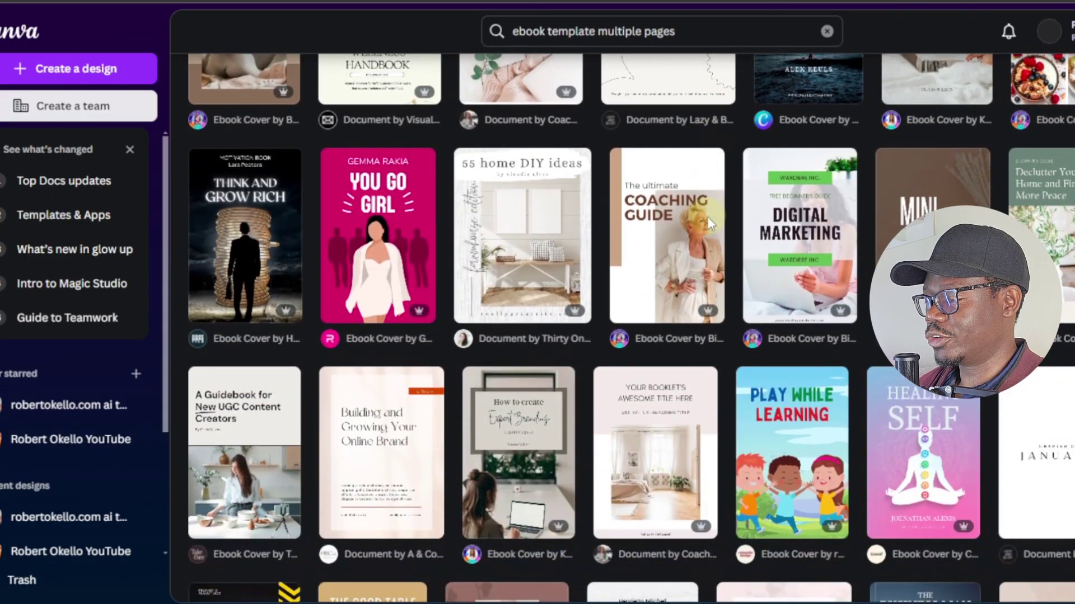
mouse_move(666, 271)
scroll(666, 271, "up", 3)
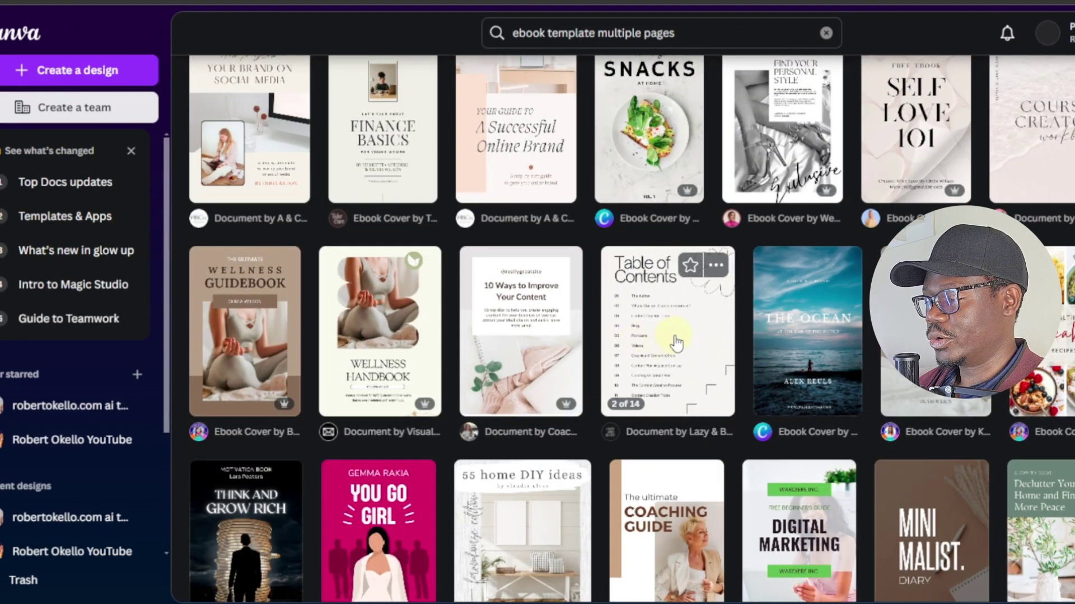
left_click(673, 335)
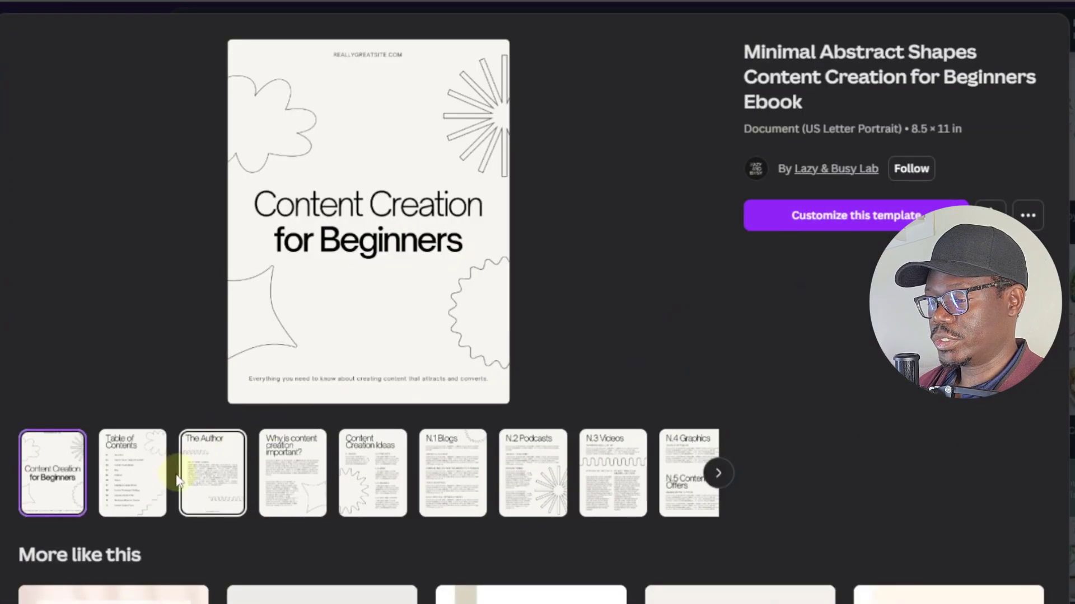
Preview the ebook template's inner pages from Table of Contents through N.3 Videos
left_click(139, 475)
left_click(211, 478)
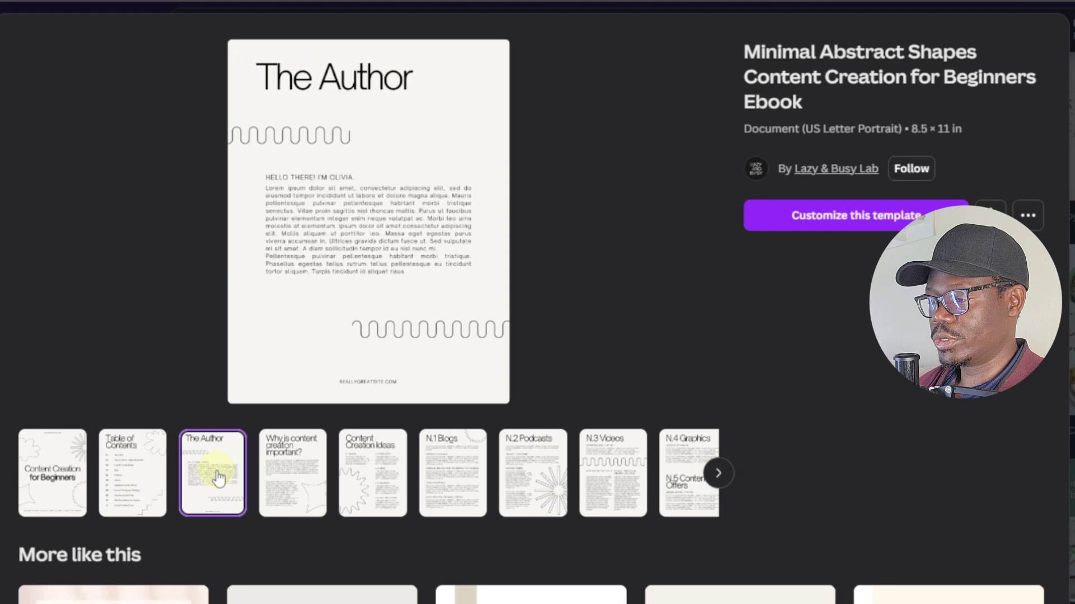
left_click(293, 478)
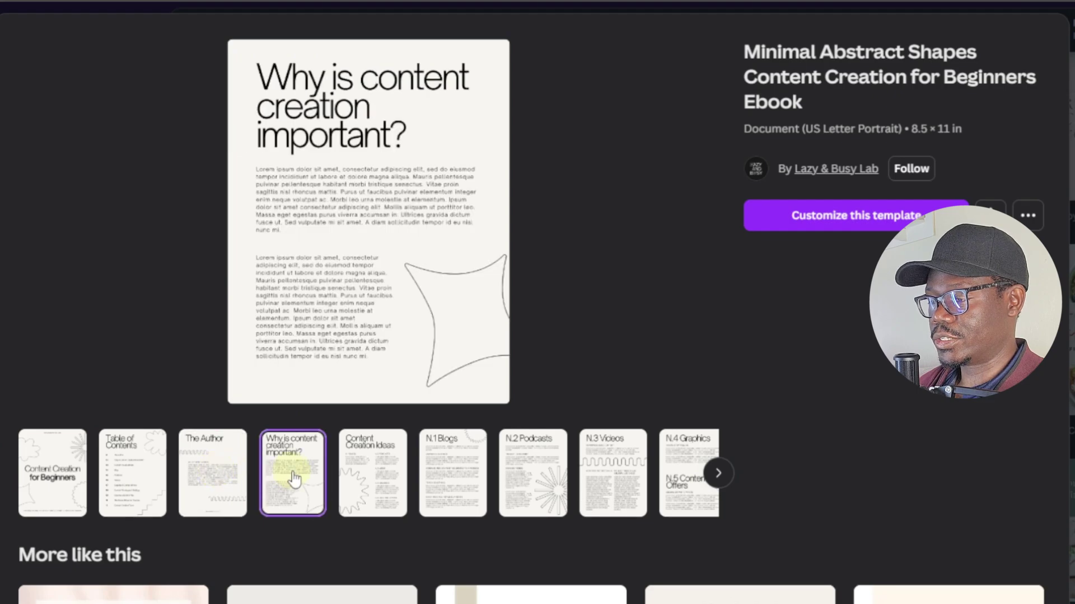
left_click(373, 480)
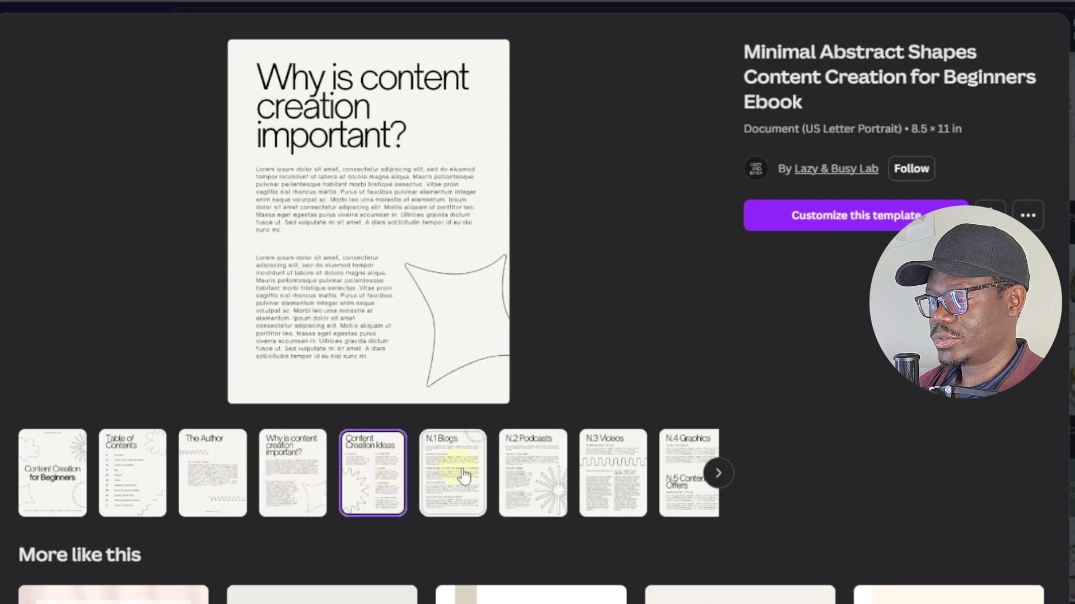
left_click(454, 476)
left_click(571, 474)
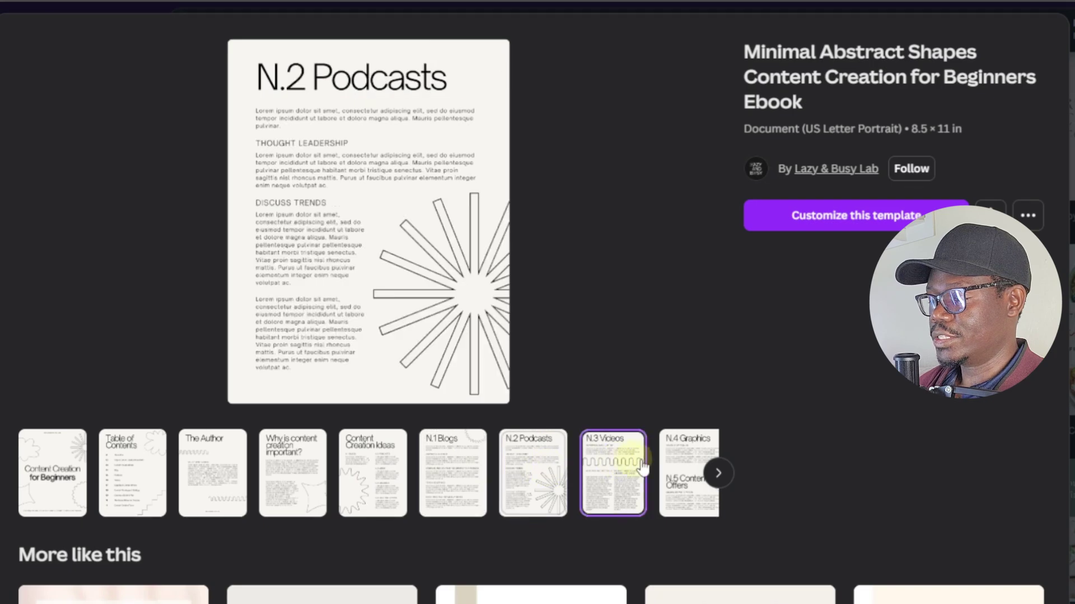
left_click(613, 473)
Open the Content Creation for Beginners template for customizing and look through its pages to the last one
left_click(861, 217)
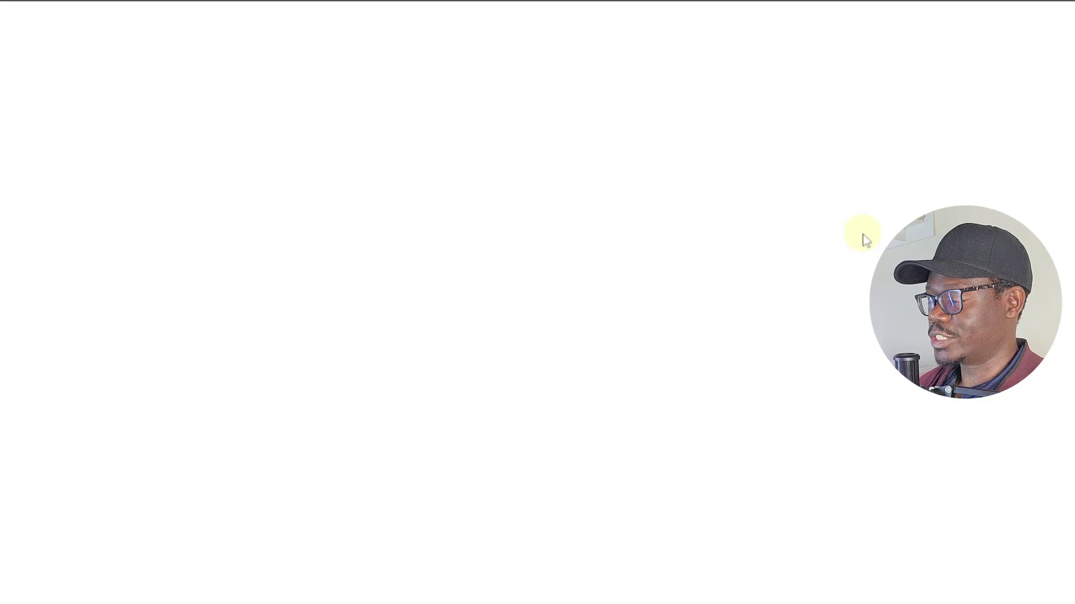
scroll(613, 219, "down", 10)
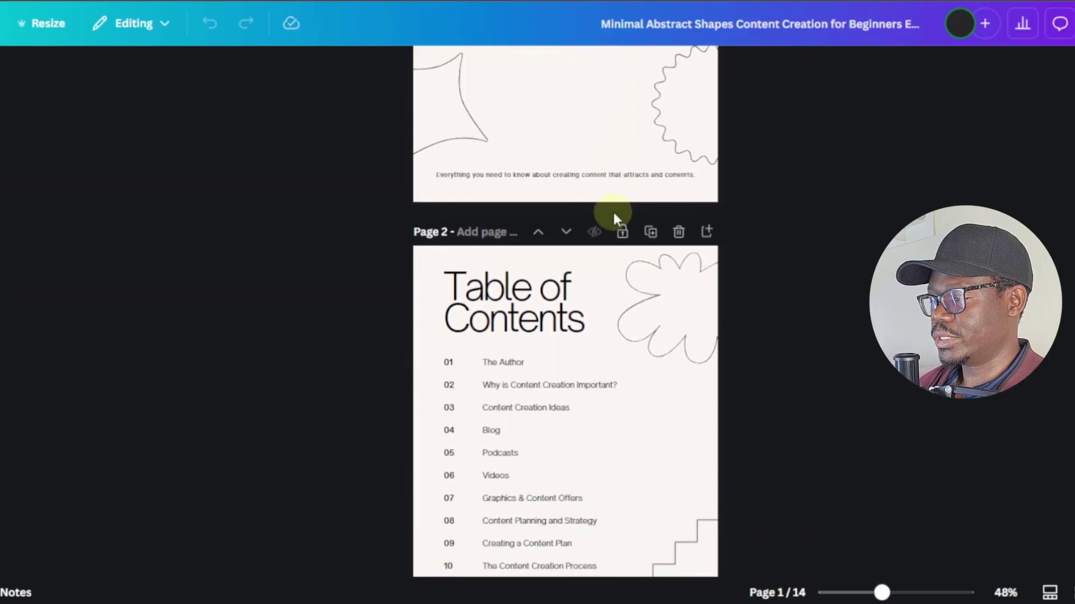
scroll(614, 218, "down", 15)
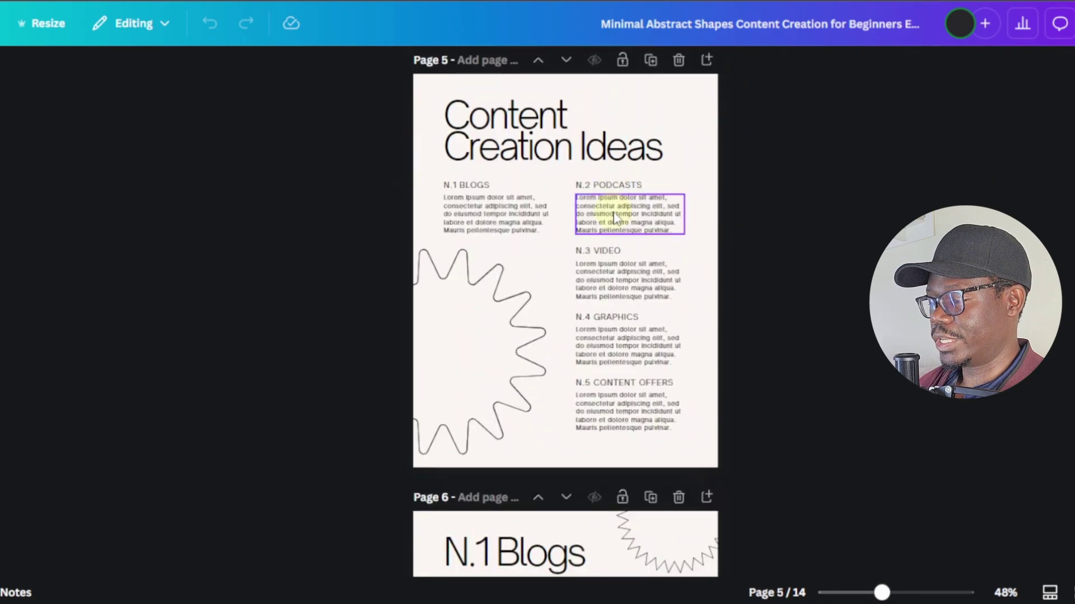
scroll(615, 219, "down", 10)
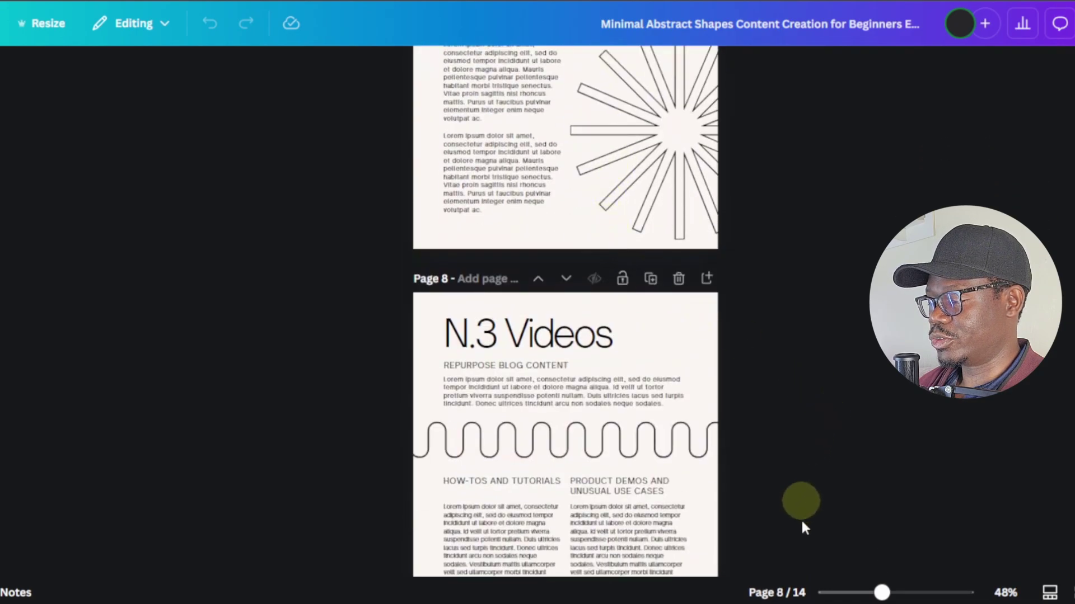
scroll(549, 383, "down", 15)
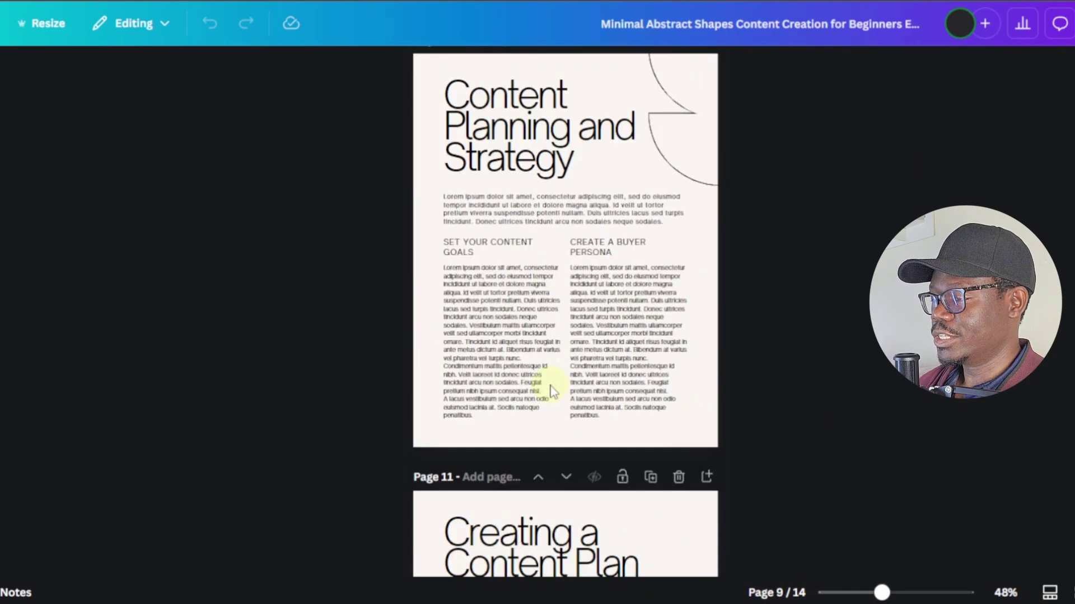
scroll(554, 383, "down", 9)
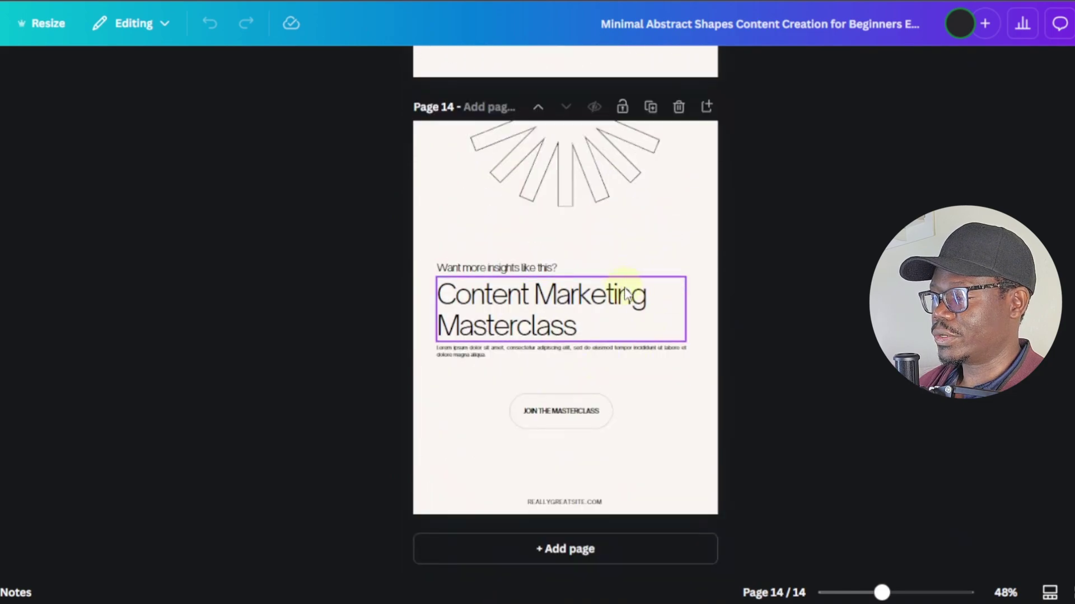
Download all 14 pages of the Content Creation for Beginners ebook as a PDF Standard file
scroll(620, 289, "up", 8)
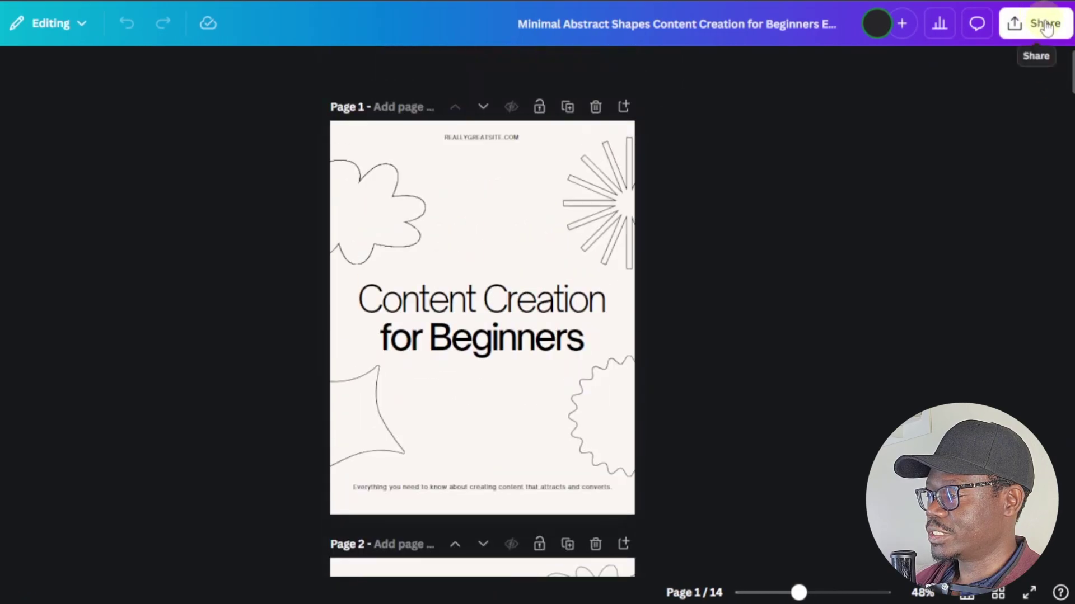
left_click(1044, 23)
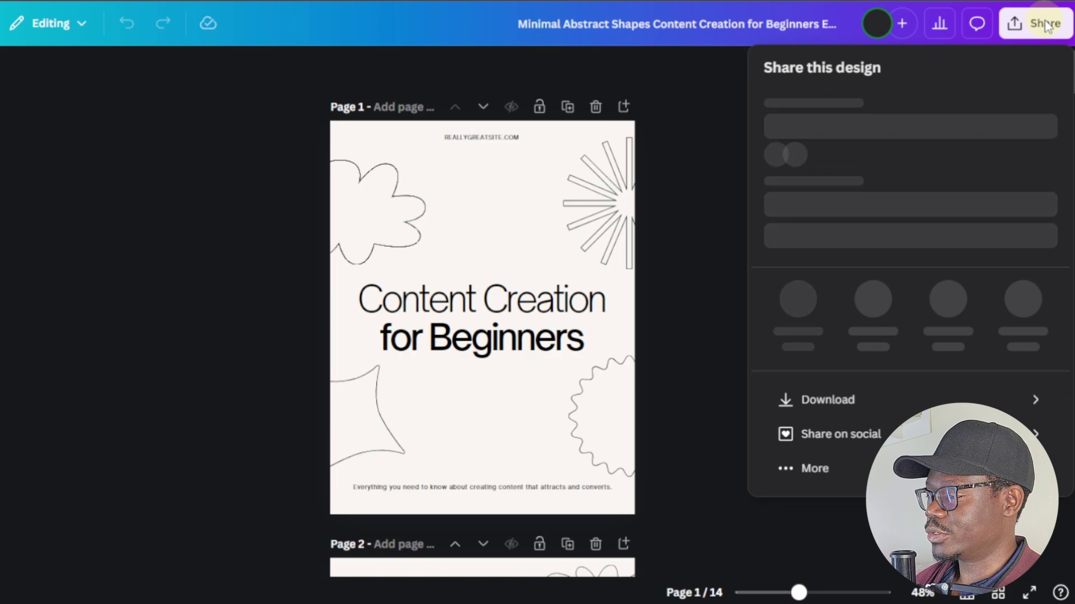
left_click(1030, 434)
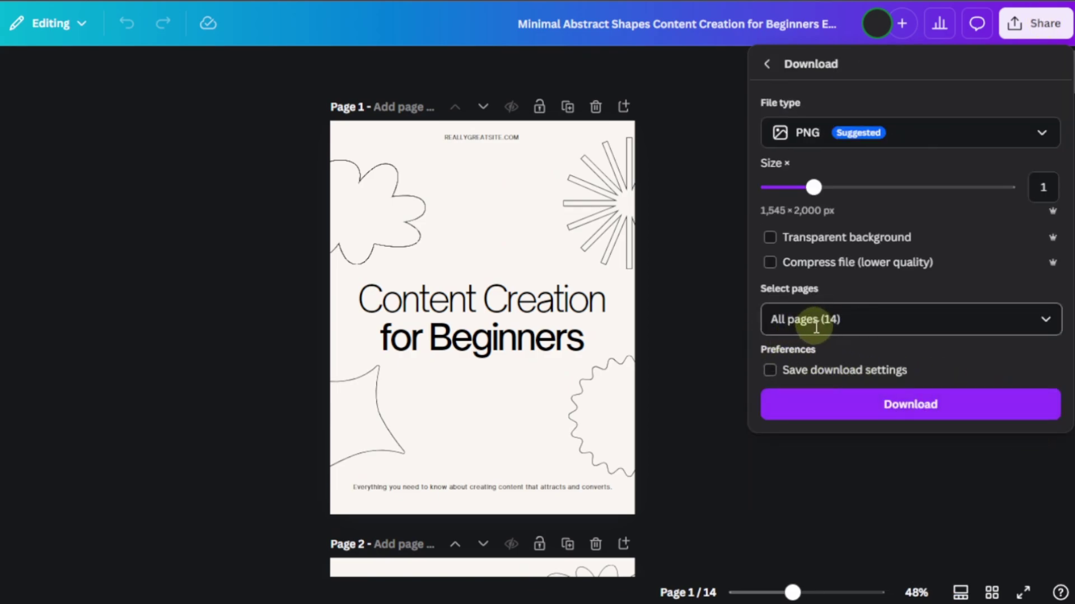
left_click(1041, 134)
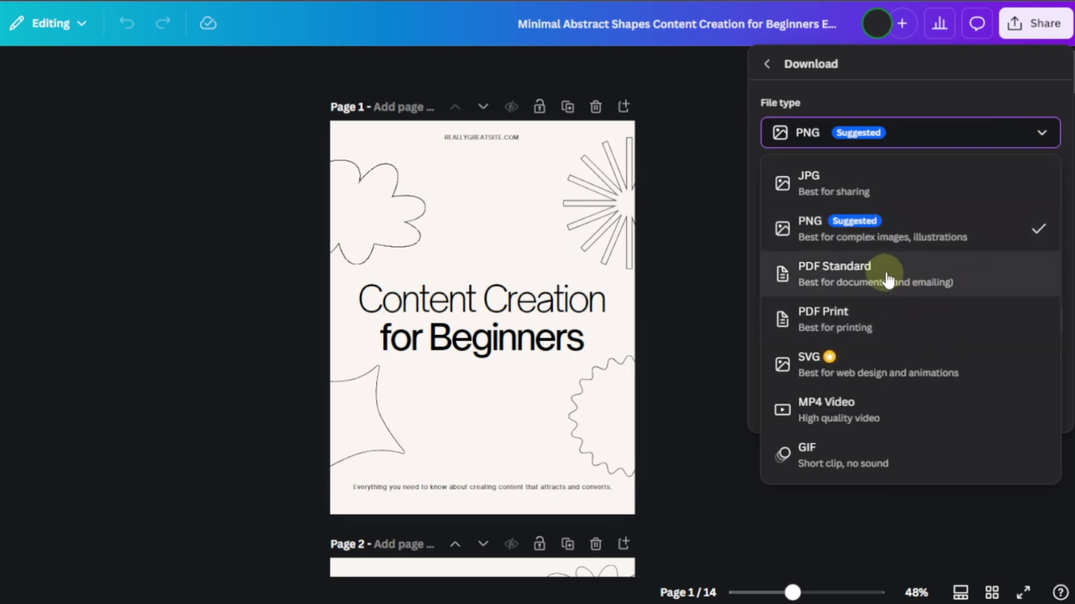
left_click(916, 278)
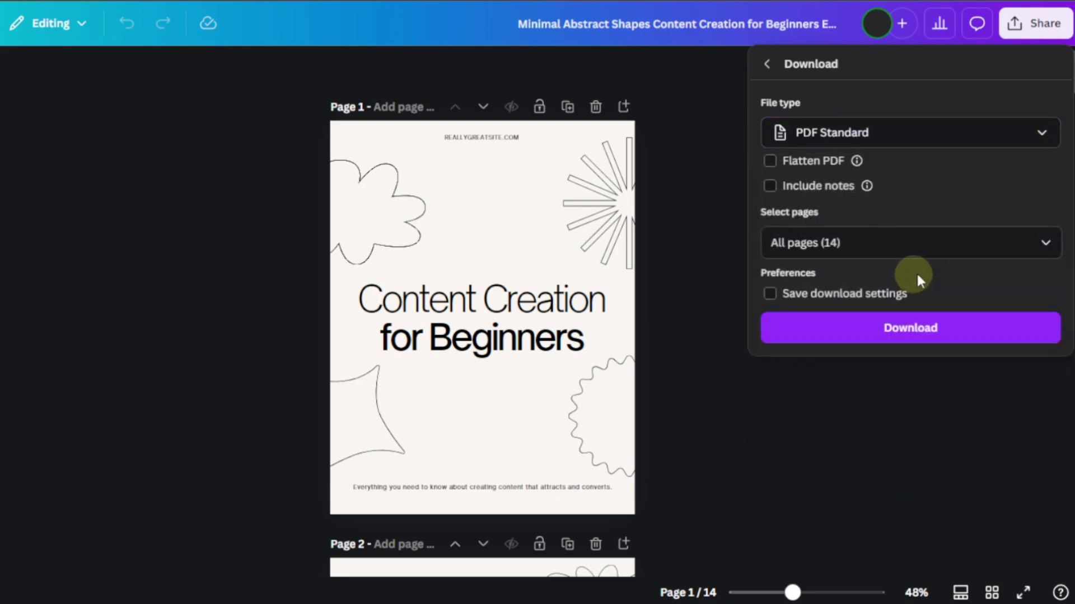
left_click(999, 329)
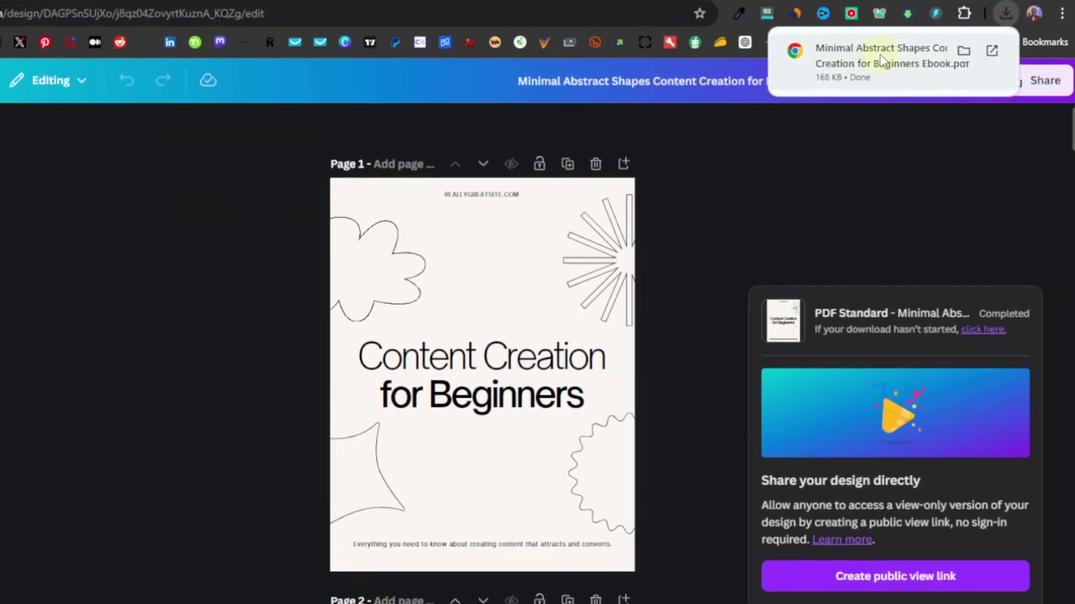
Open the downloaded ebook PDF and look through its pages from the cover to N.2 Podcasts
left_click(881, 57)
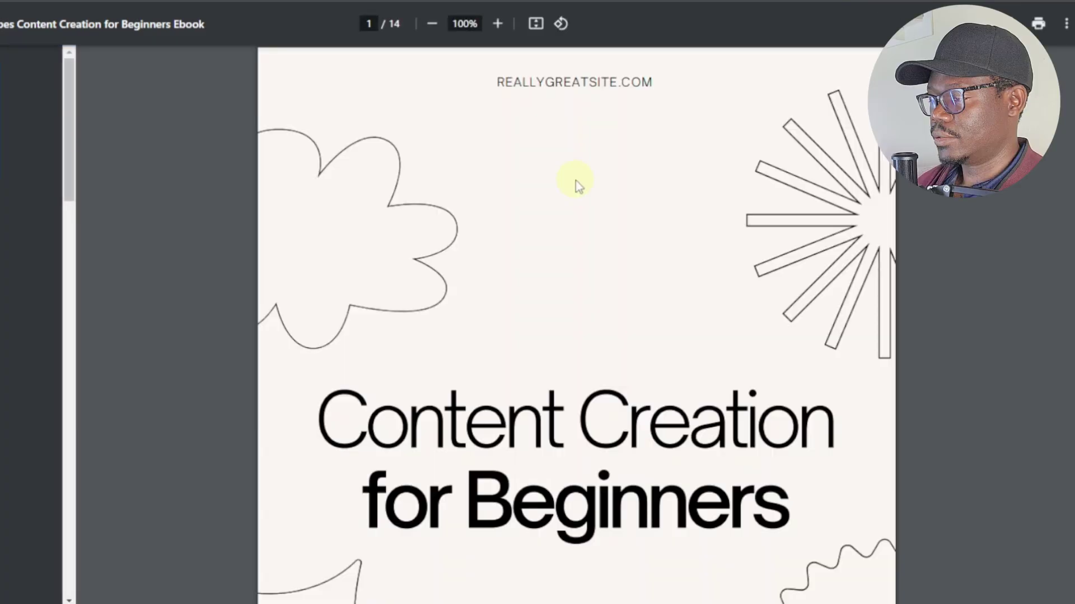
scroll(579, 185, "down", 15)
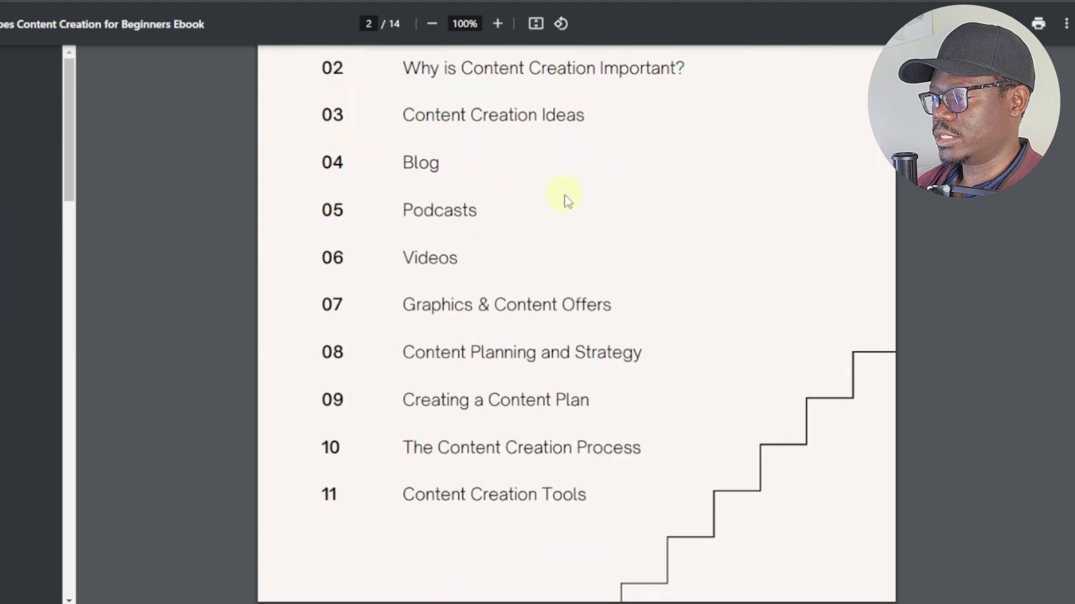
scroll(566, 198, "down", 20)
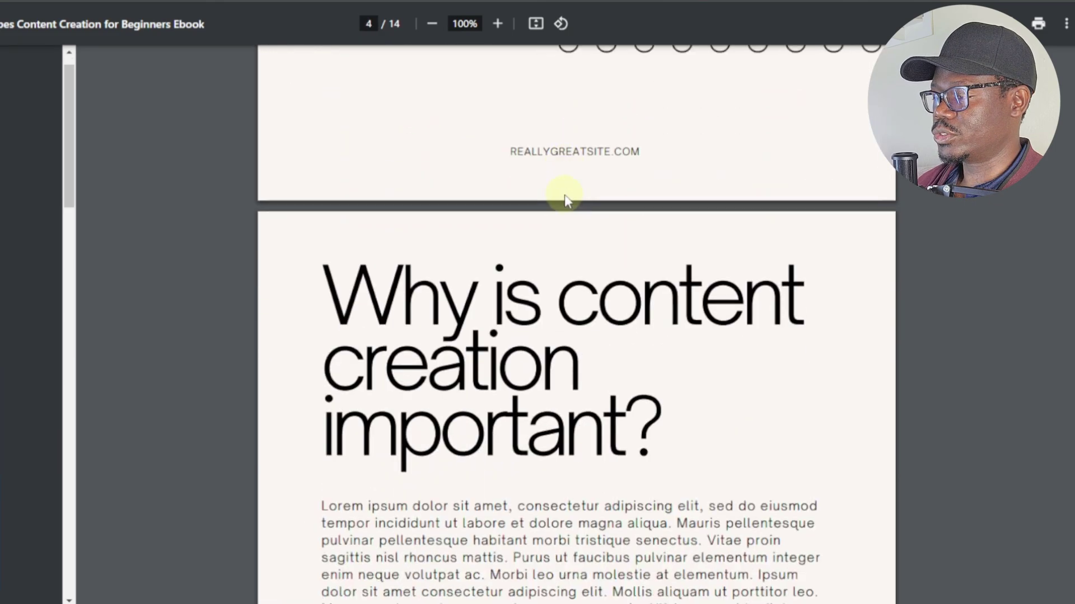
scroll(566, 198, "down", 20)
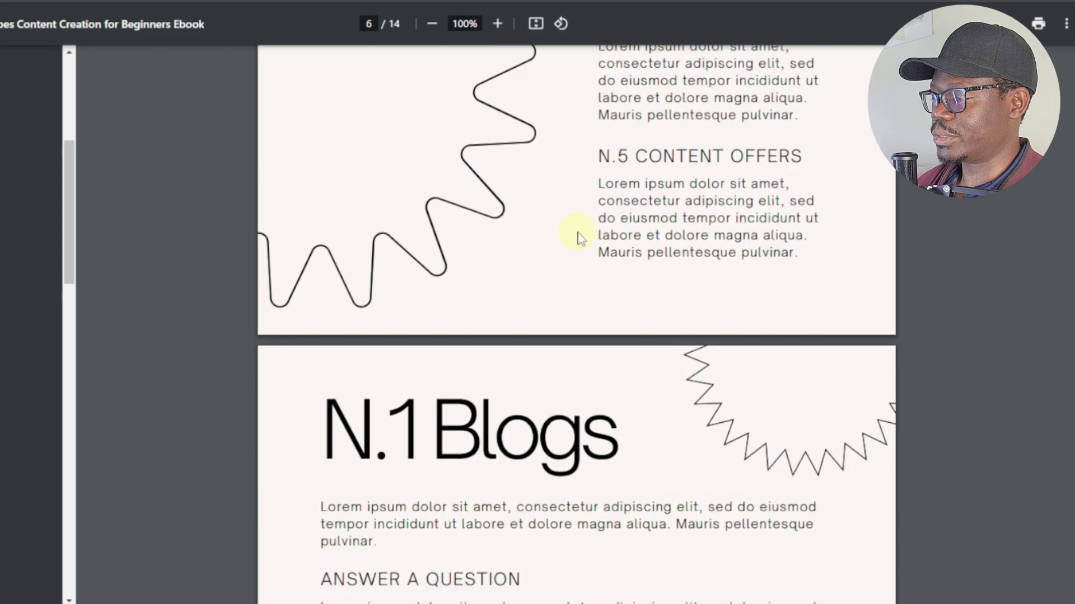
scroll(579, 238, "down", 20)
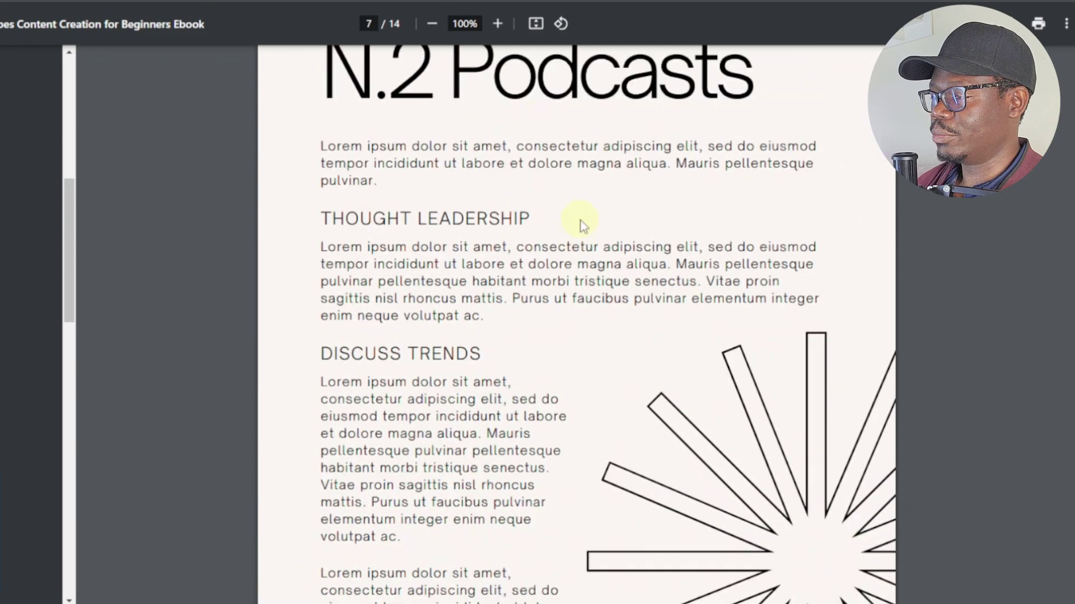
scroll(582, 224, "down", 2)
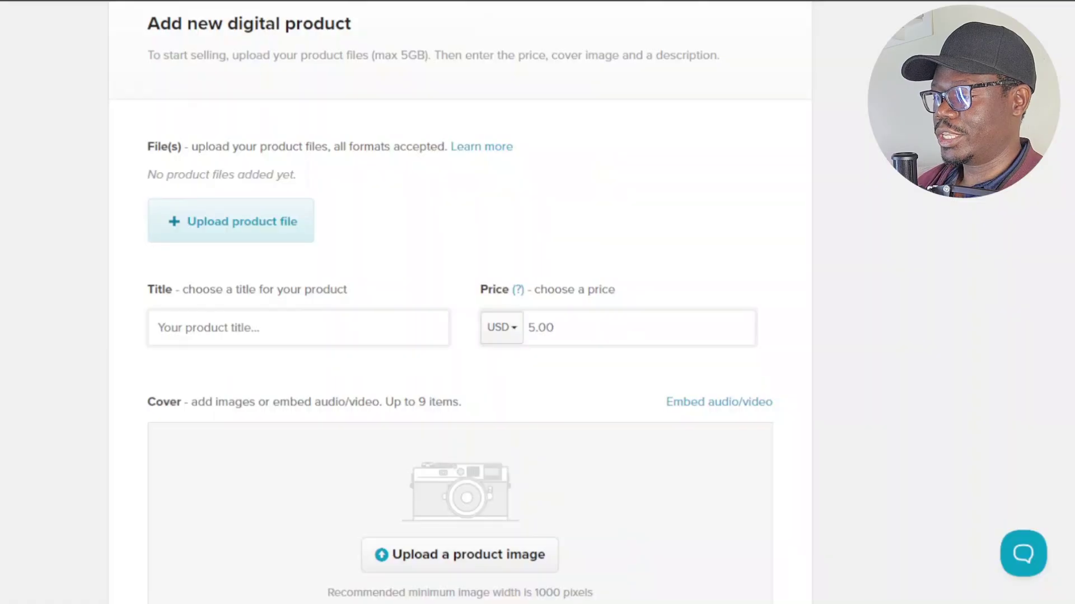
Switch to Payhip and upload the Minimal Abstract Shapes Content Creation for Beginners Ebook PDF as the new digital product's file
left_click(244, 230)
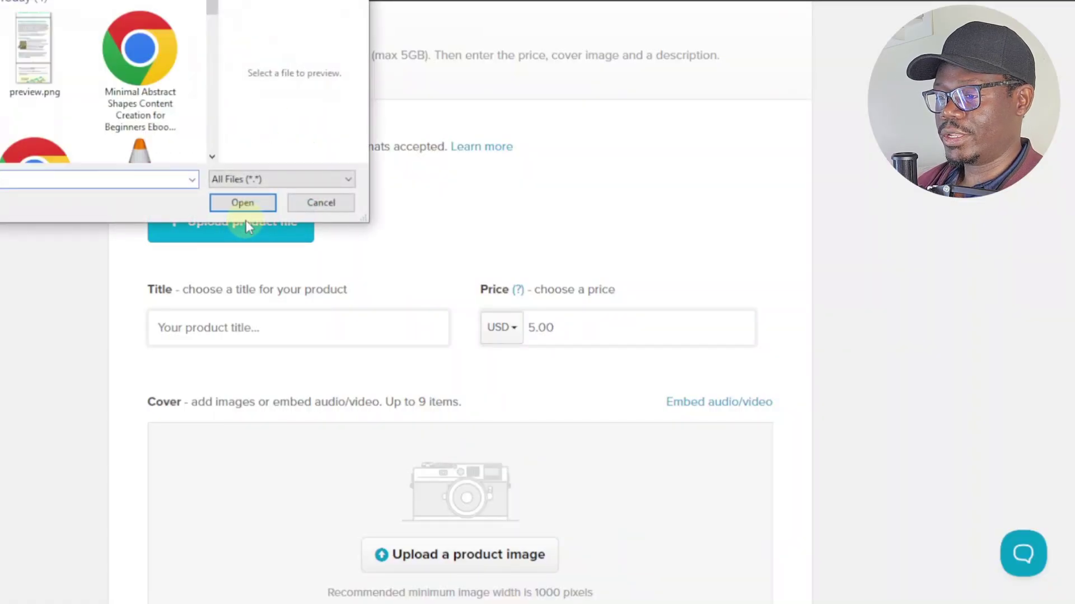
left_click(160, 66)
double_click(159, 66)
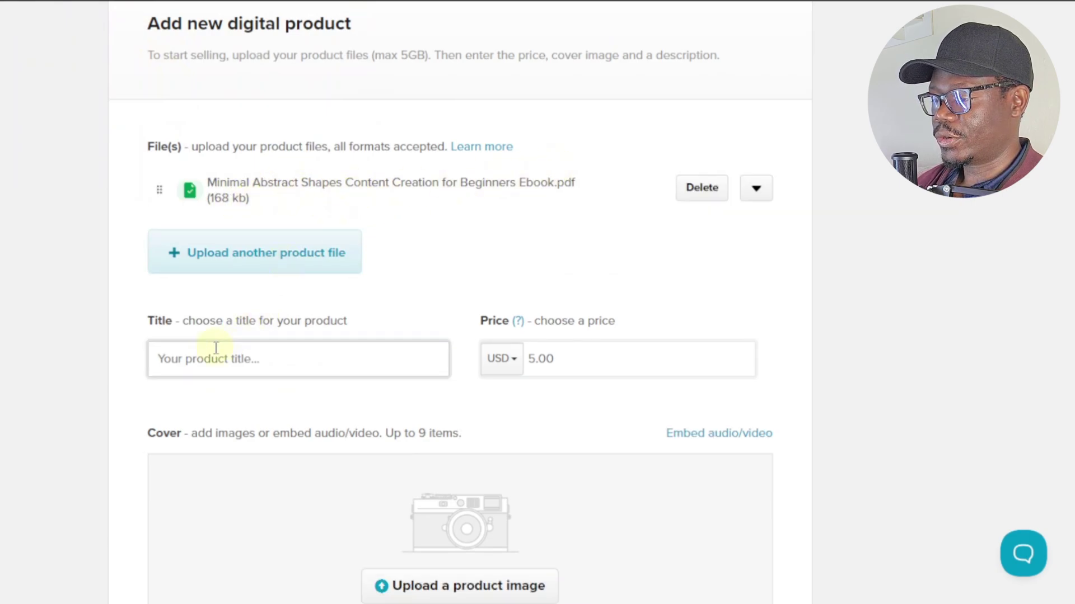
Title the product "Customize Your Ebook Template" and set its price to 0.00 USD
left_click(251, 368)
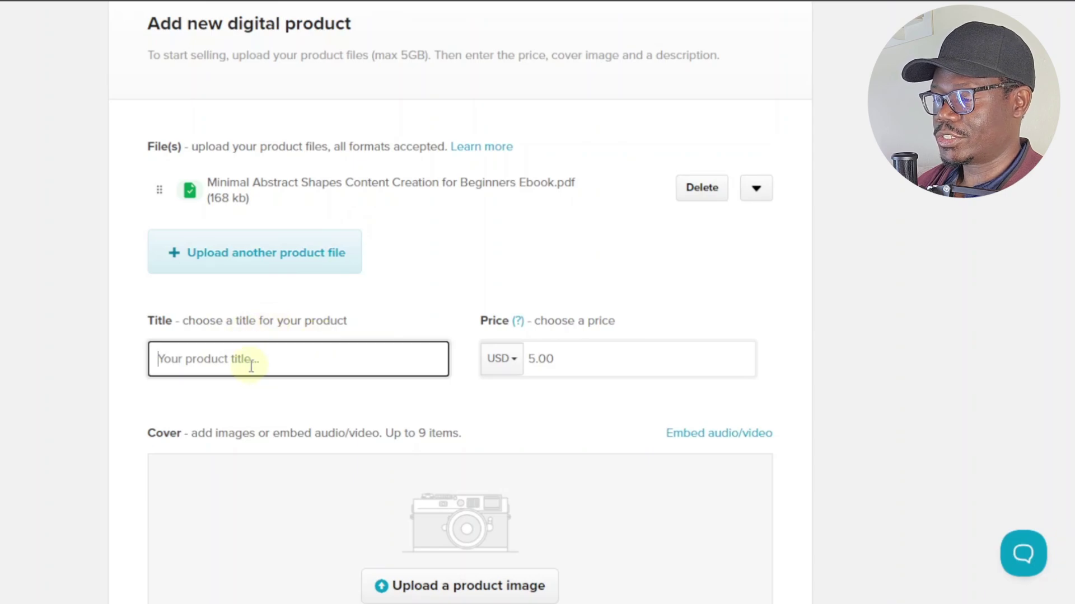
type("Customize y")
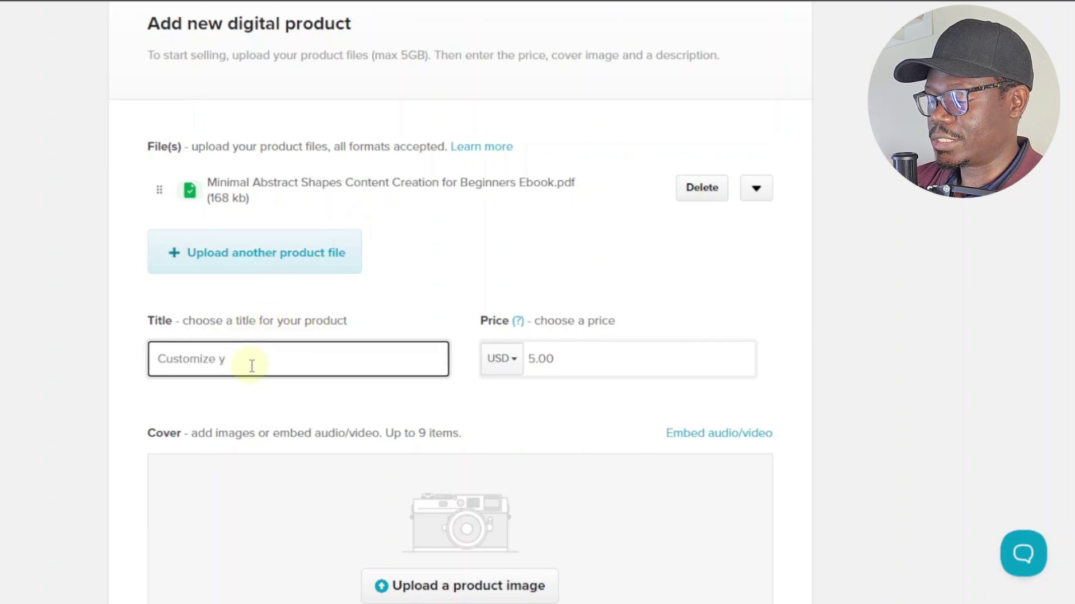
key("BackSpace")
type("Your Ebook Template")
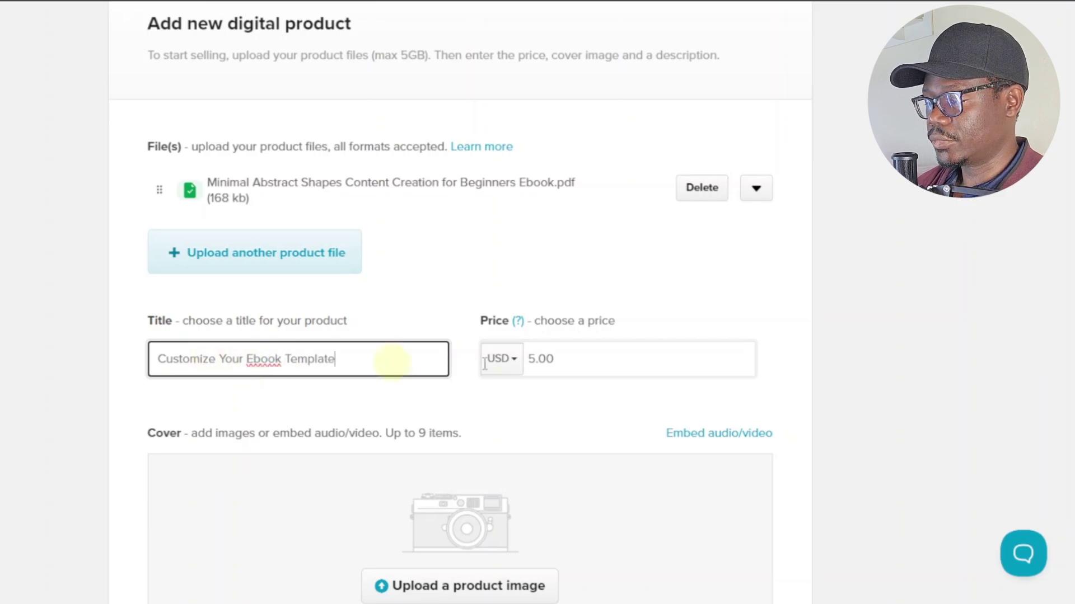
left_click(550, 364)
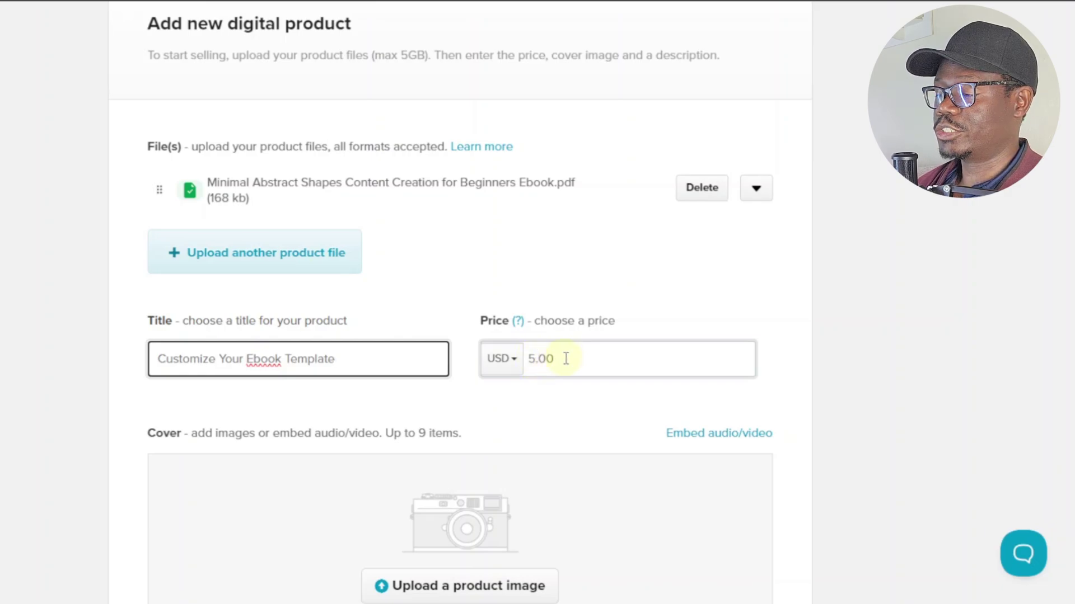
left_click(537, 361)
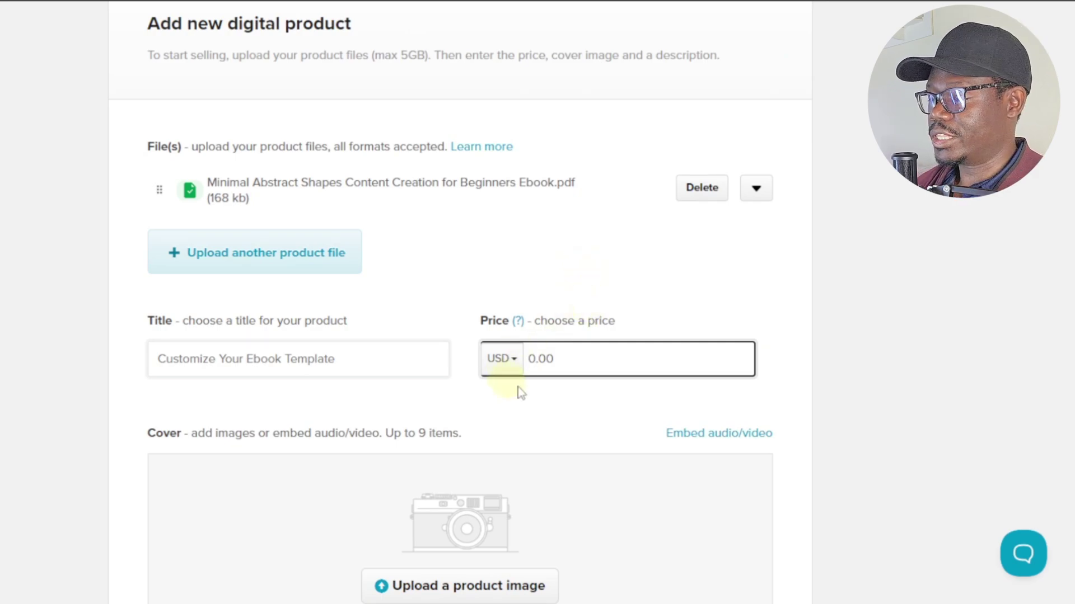
Go to the product's cover image upload, then examine the cover images of digital download listings in the Payhip marketplace
scroll(575, 360, "down", 4)
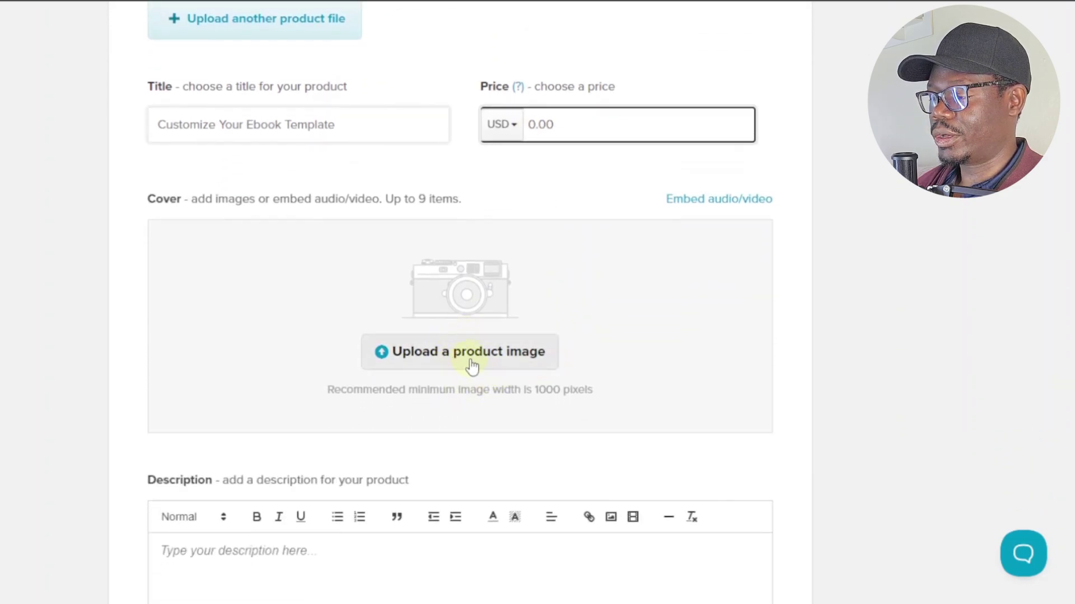
left_click(466, 358)
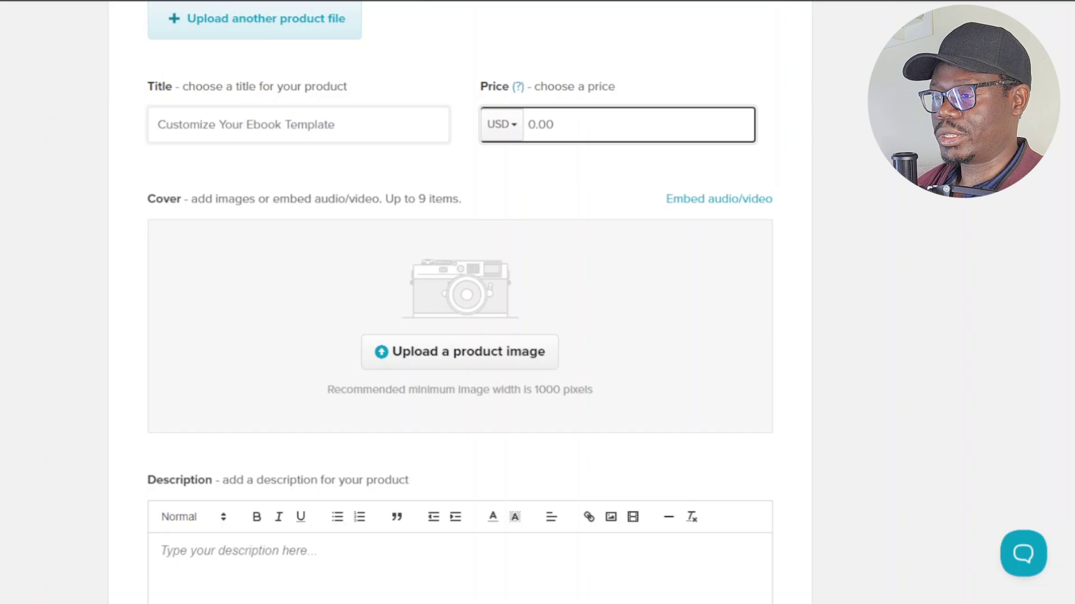
left_click(456, 364)
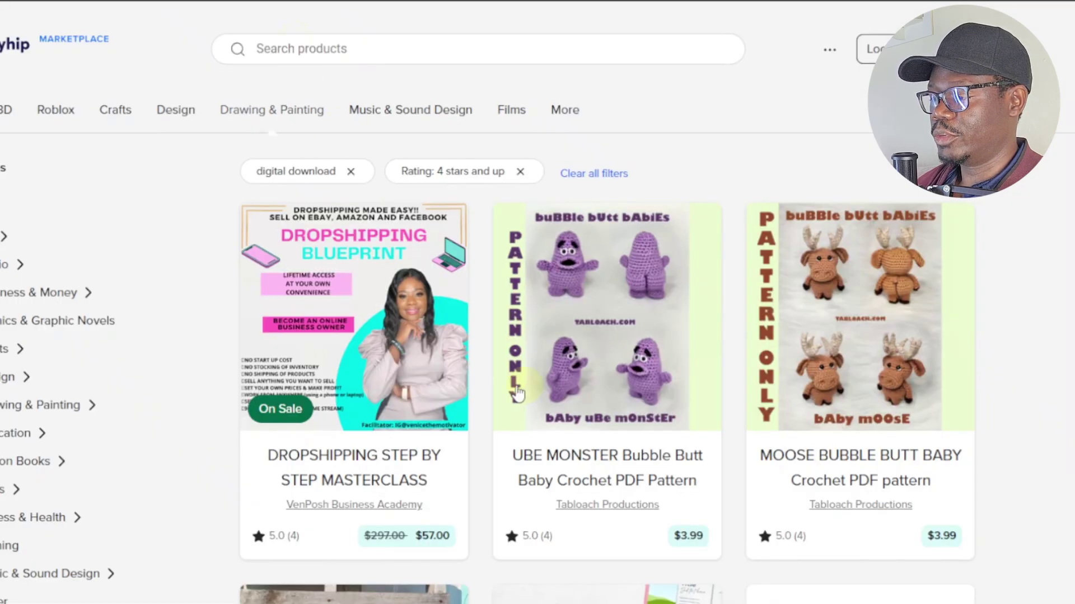
scroll(533, 304, "down", 10)
scroll(570, 300, "down", 6)
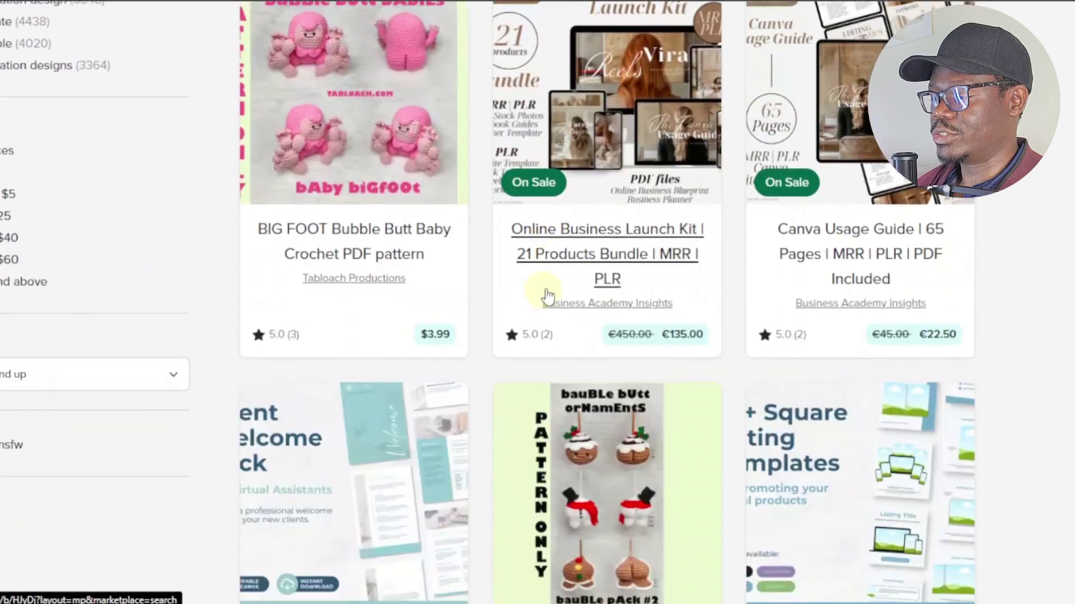
scroll(582, 314, "up", 8)
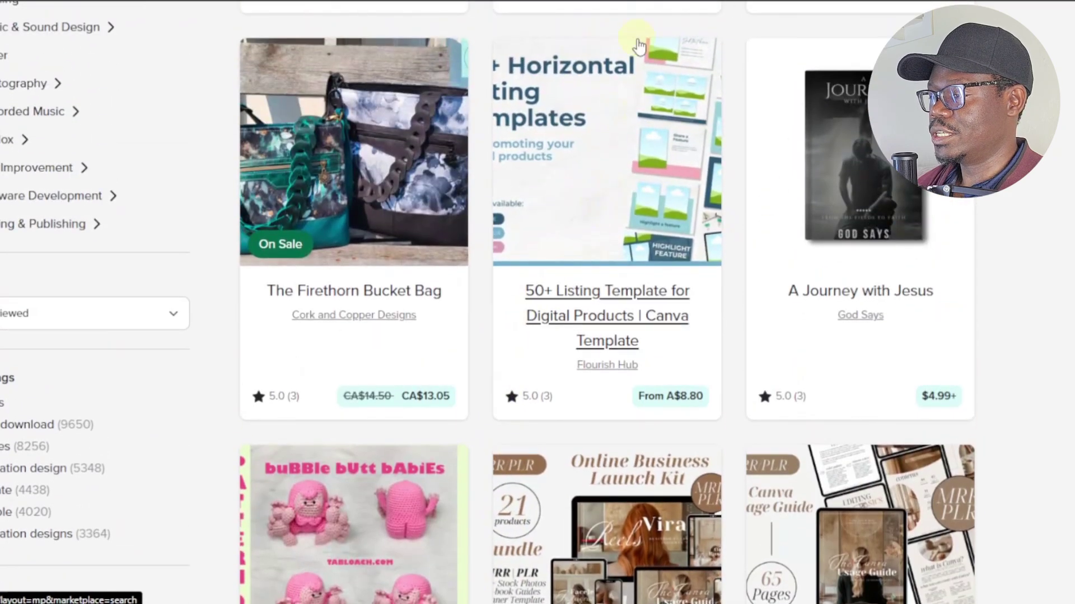
left_click(596, 140)
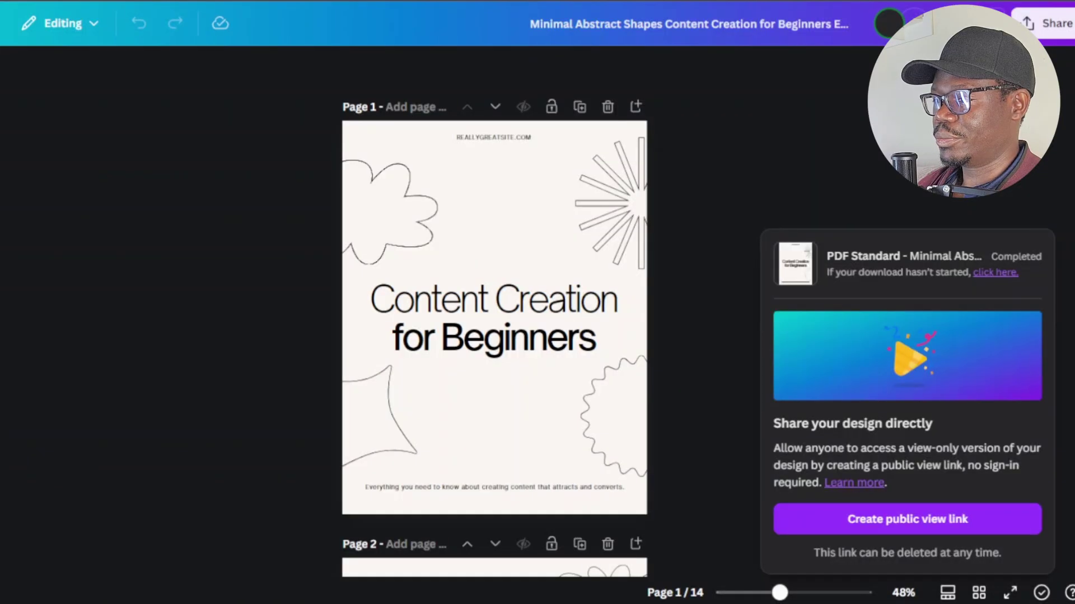
Switch to Canva, return to its home page and search for "ebook mockups"
left_click(26, 20)
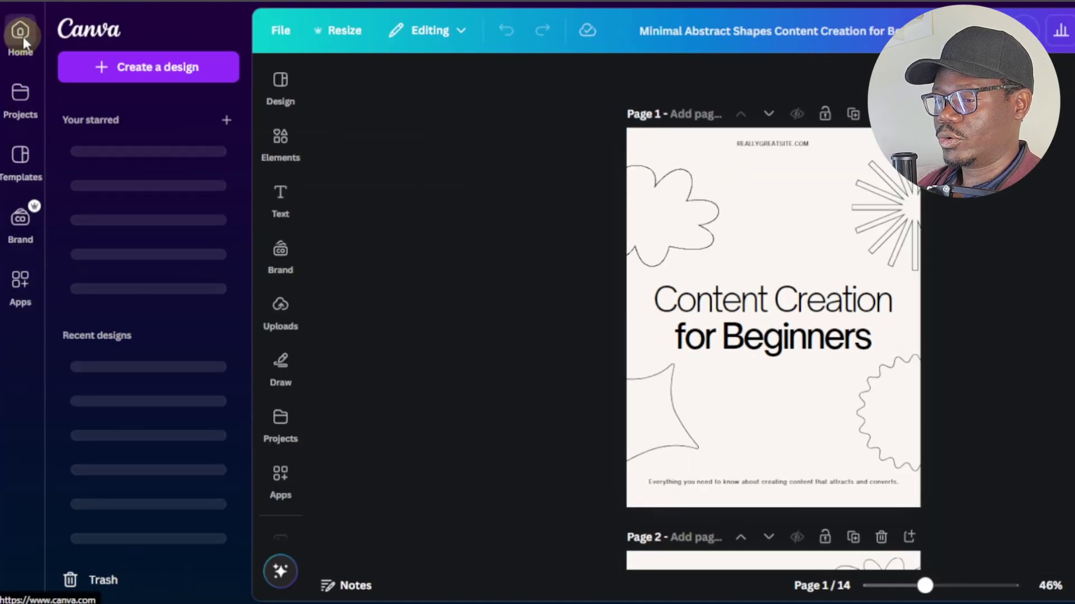
left_click(22, 36)
left_click(697, 32)
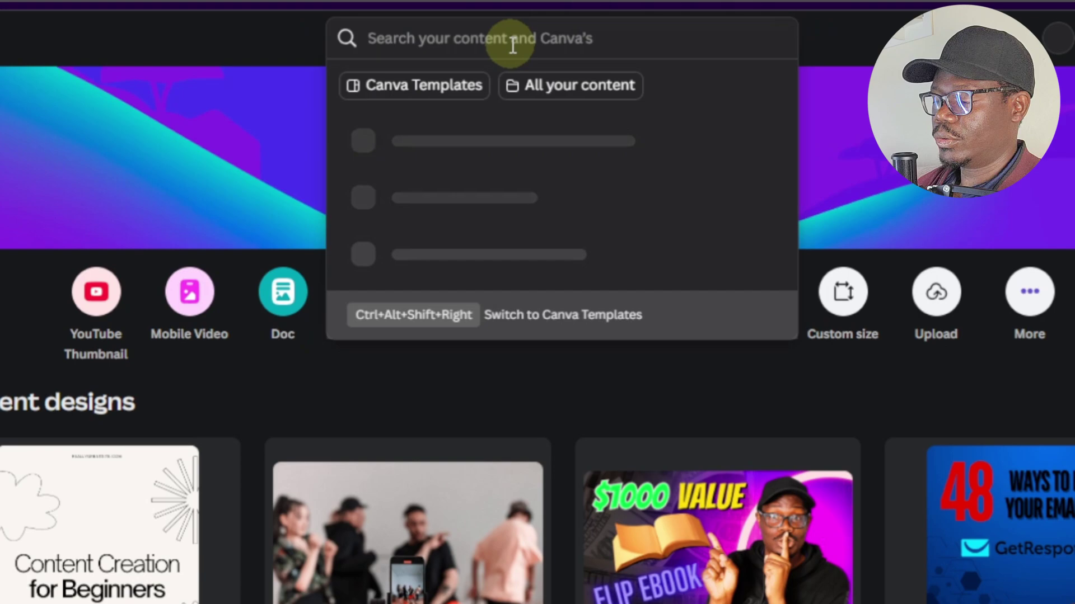
type("eb")
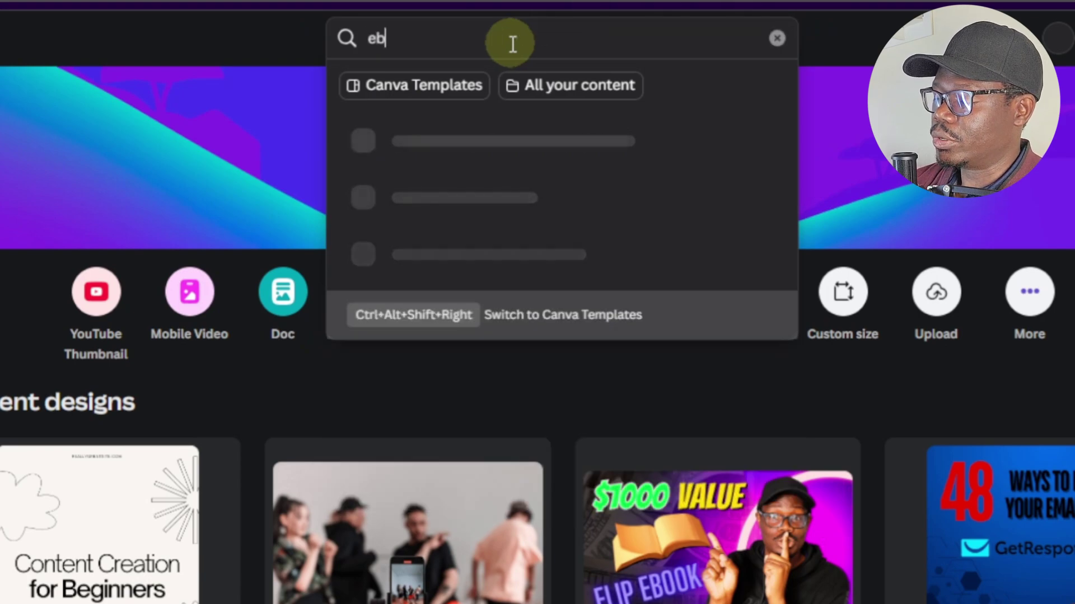
type("ook mockups")
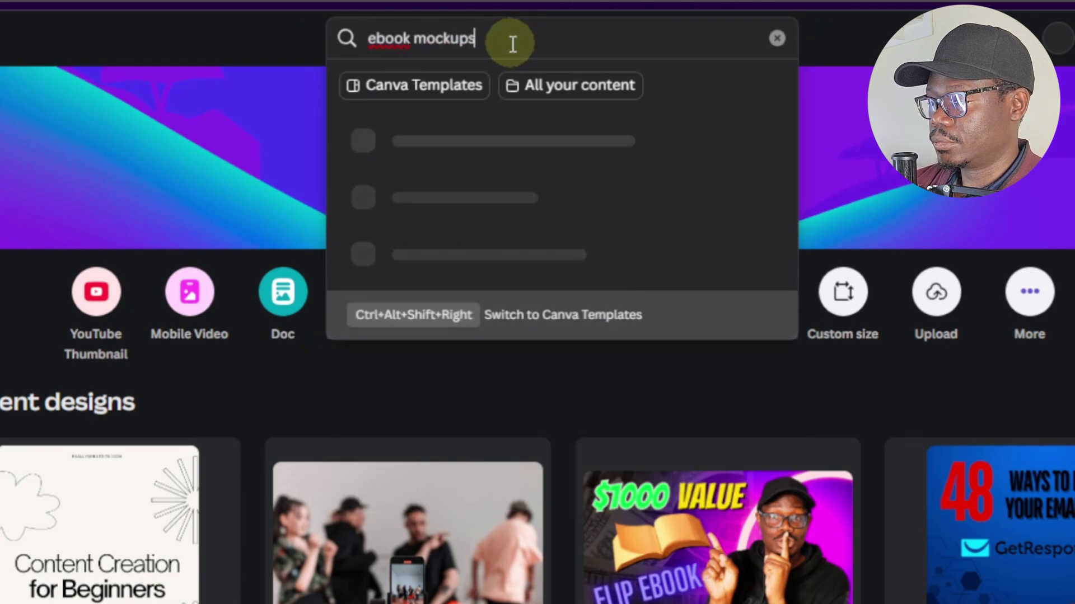
key("Return")
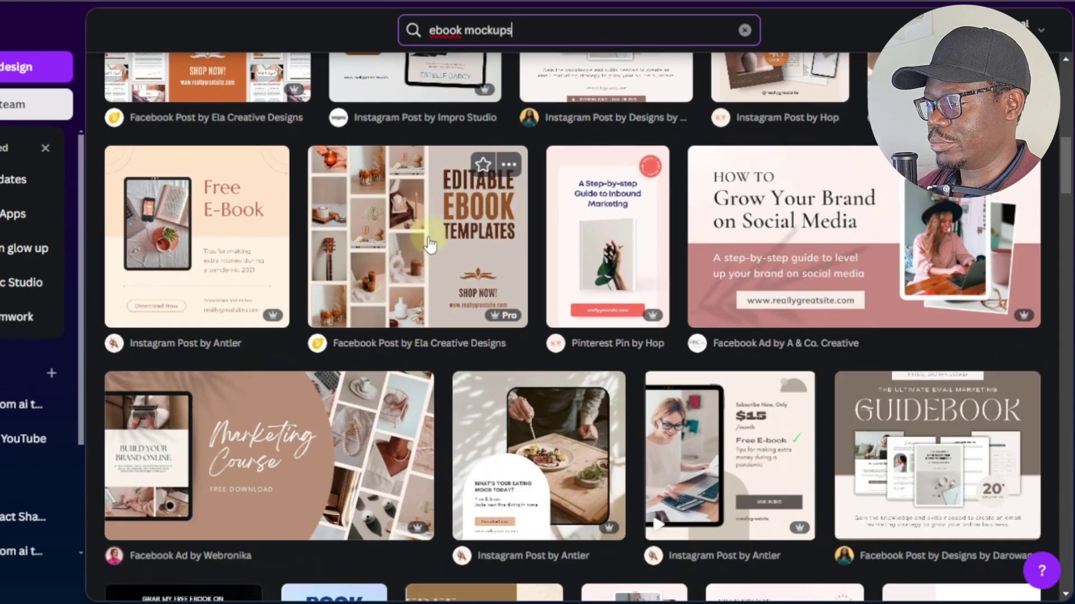
Open the Neutral E-book Mockup Templates Facebook Post for customizing and change its "SHOP NOW!" text to "DOWNLOAD NOW!"
left_click(432, 240)
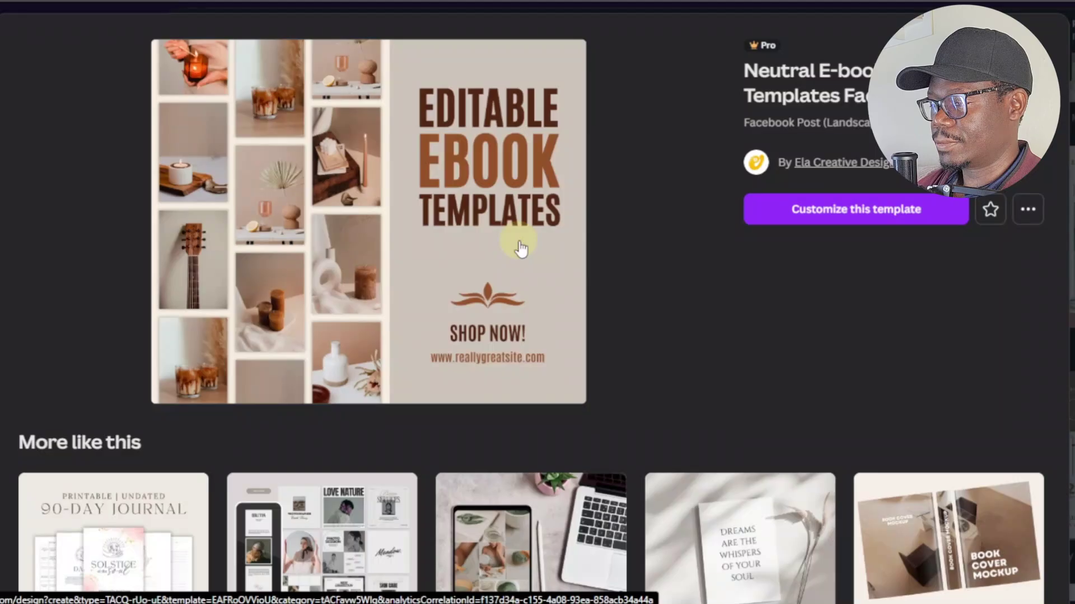
left_click(849, 210)
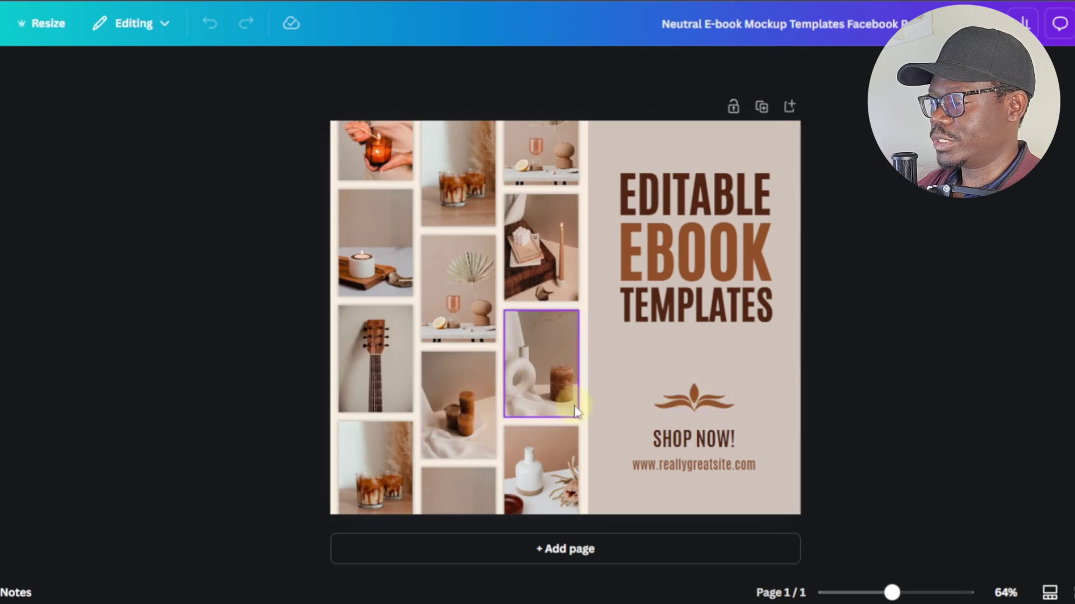
double_click(700, 437)
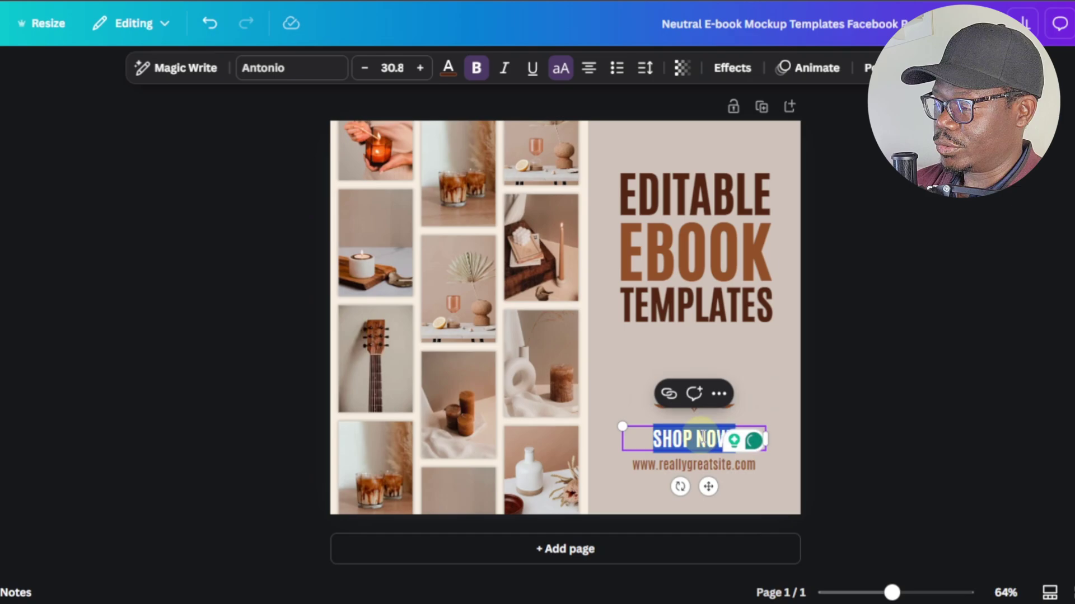
type("DOWNLOAD")
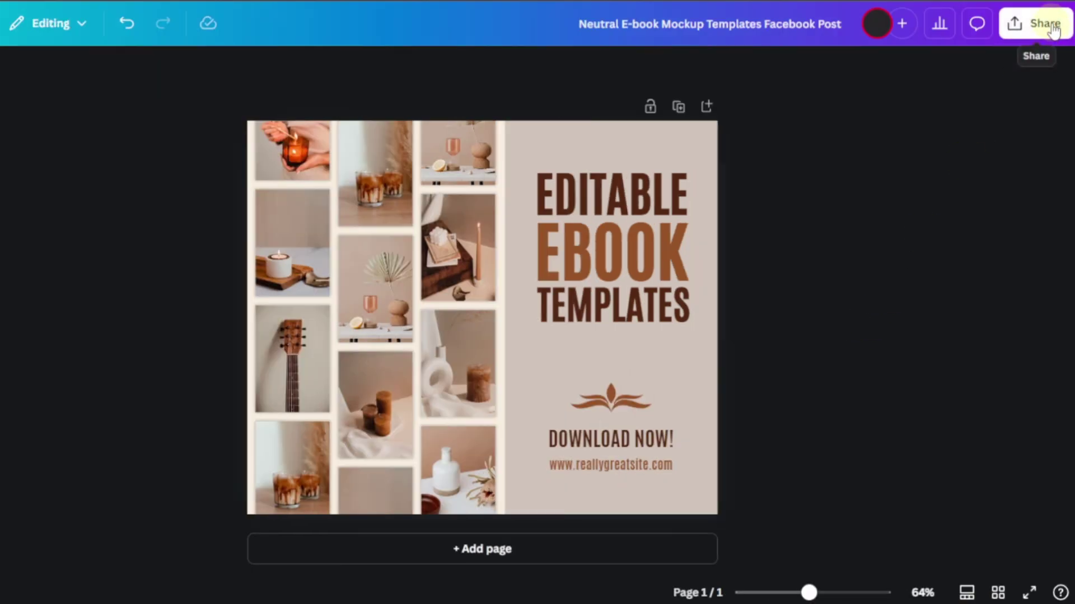
Download the finished ebook mockup design from Canva, switch to the Payhip product form and upload it as the product's cover image
left_click(1051, 27)
left_click(1018, 439)
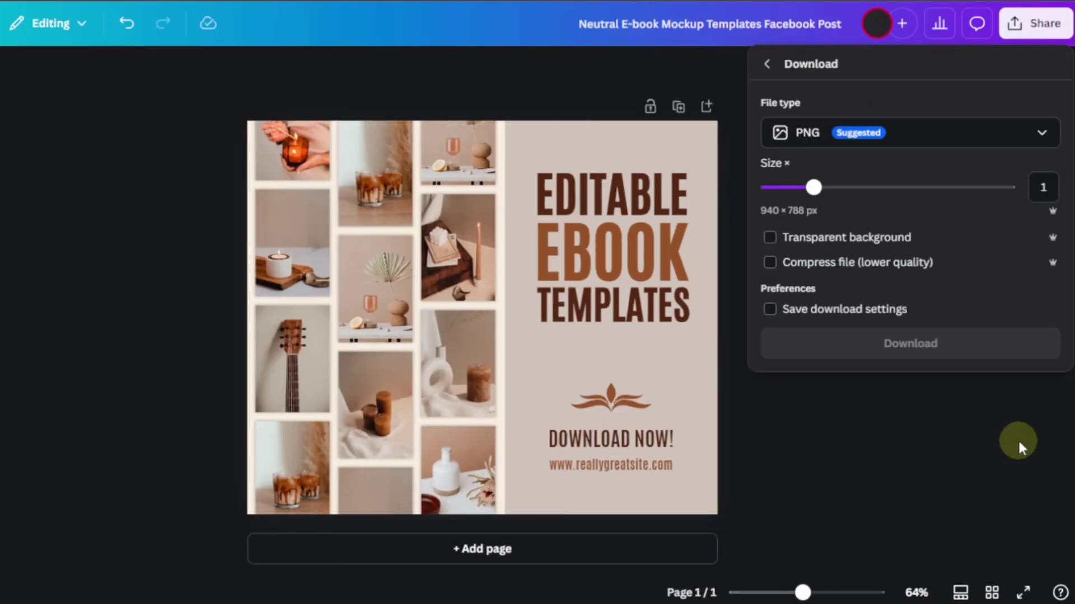
left_click(1035, 133)
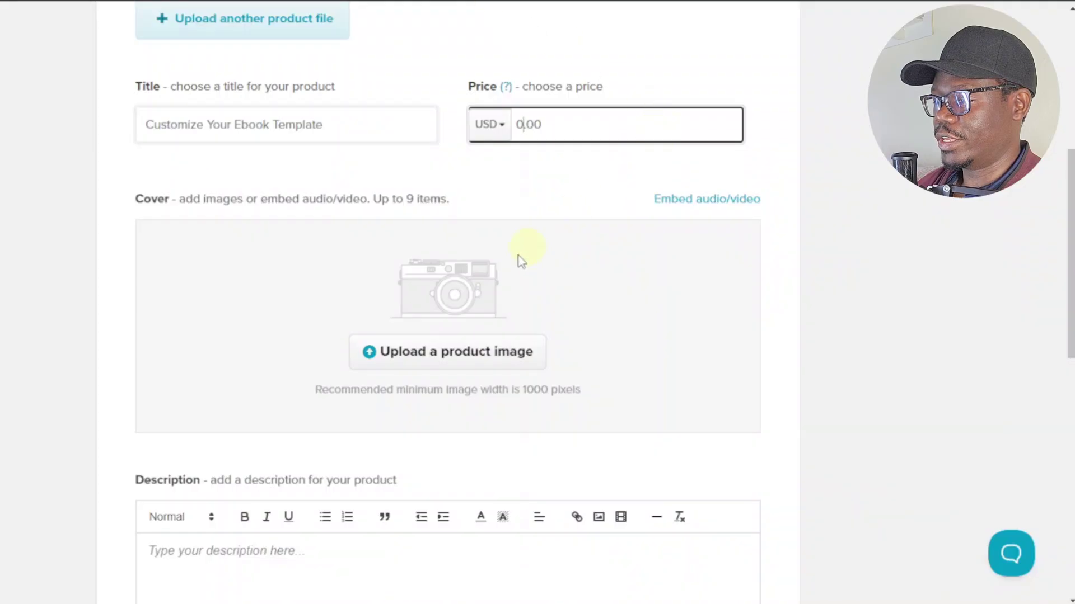
left_click(461, 360)
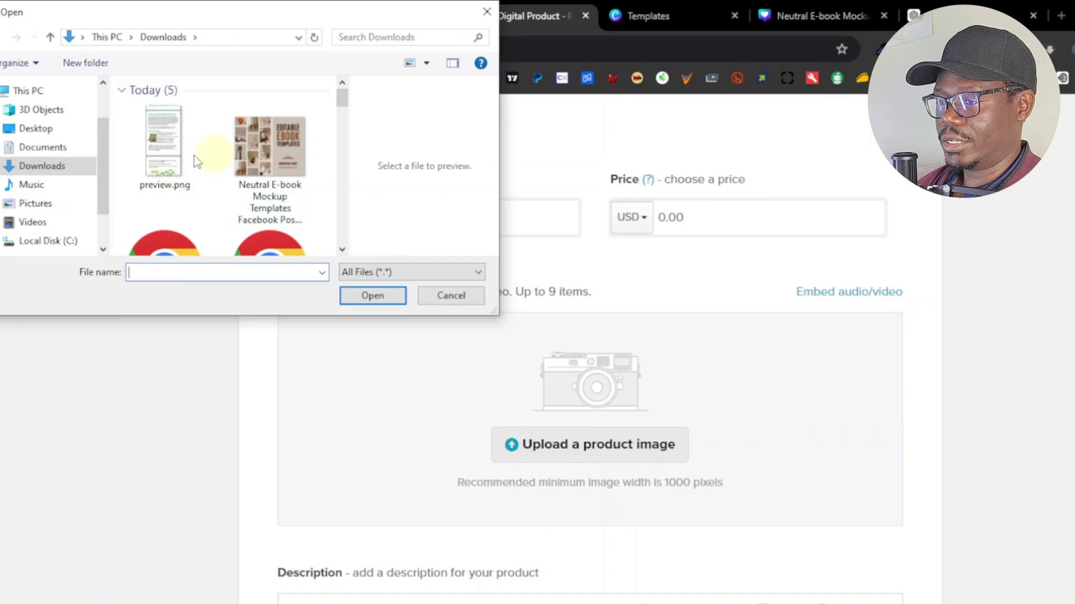
left_click(280, 149)
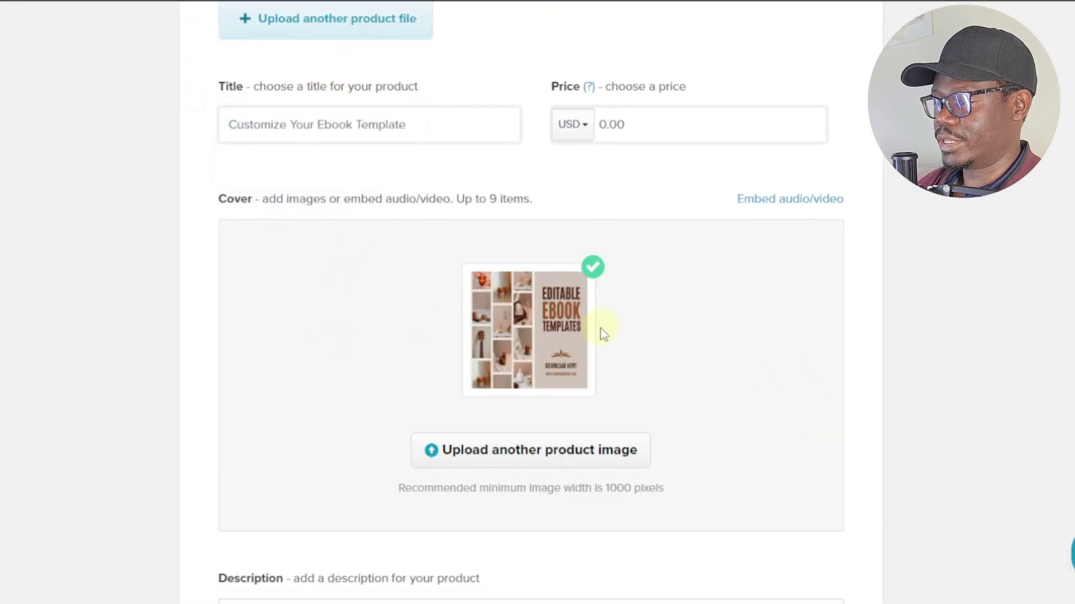
Write the product description "This is an editable ebook template that you can use to create amazing ebook designs and sell online."
scroll(447, 369, "down", 4)
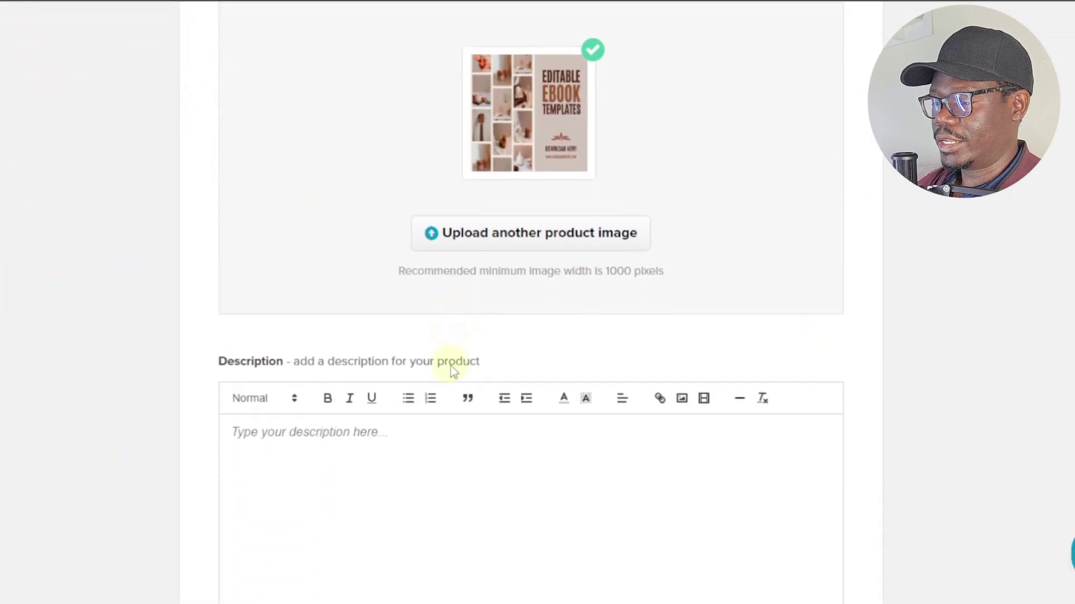
scroll(442, 347, "down", 3)
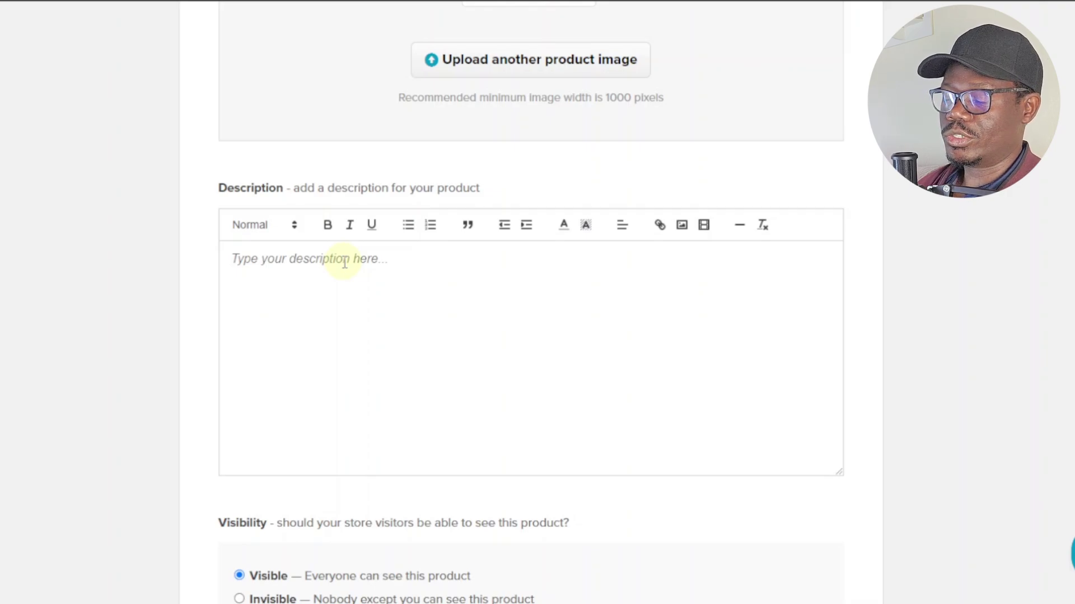
type("Theis")
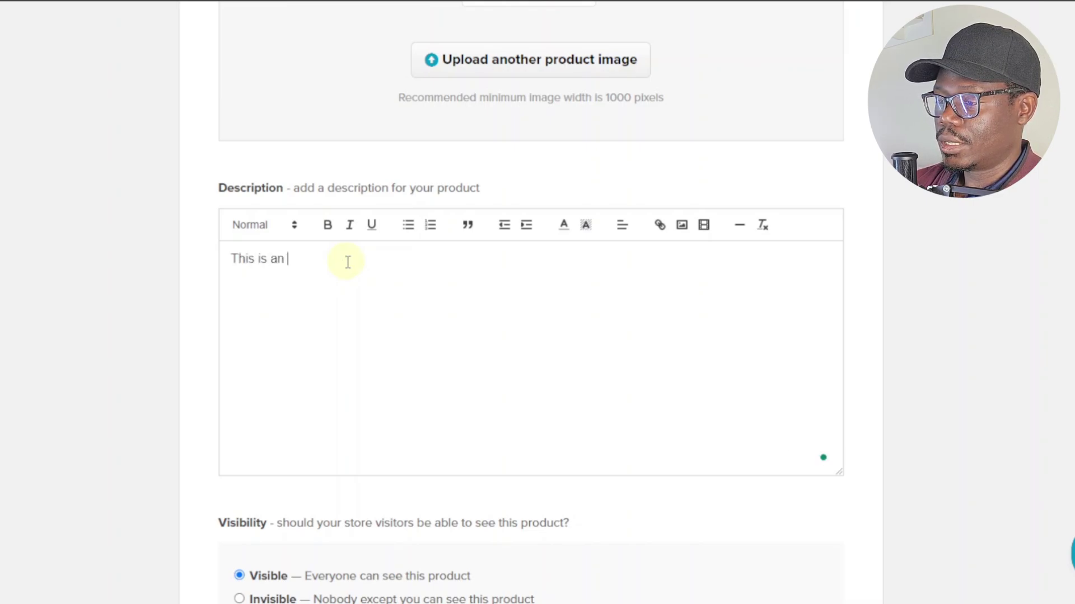
type("is an editable ")
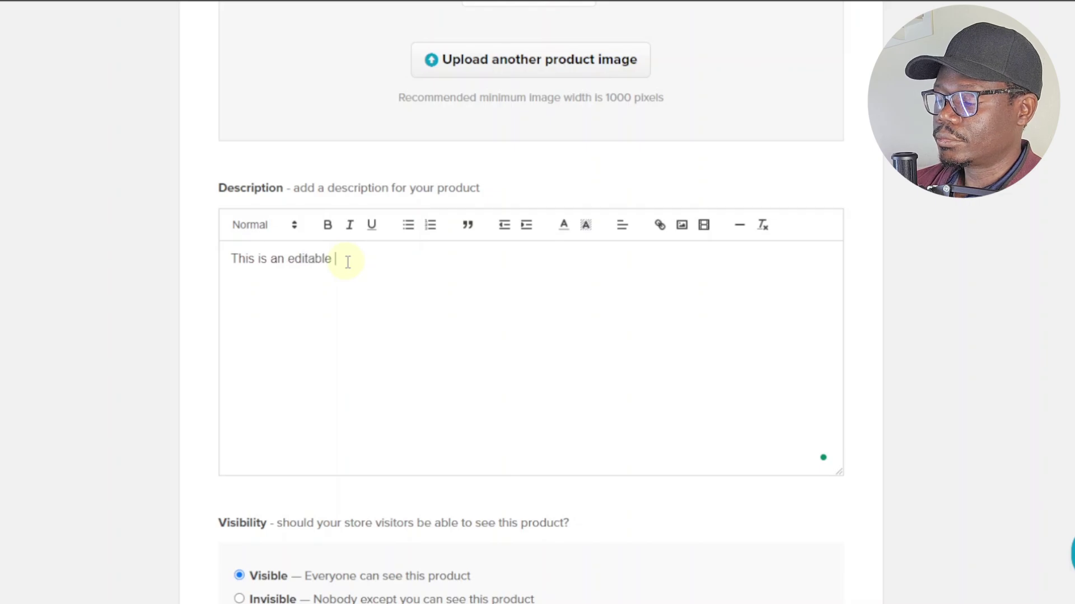
type("ebook teem")
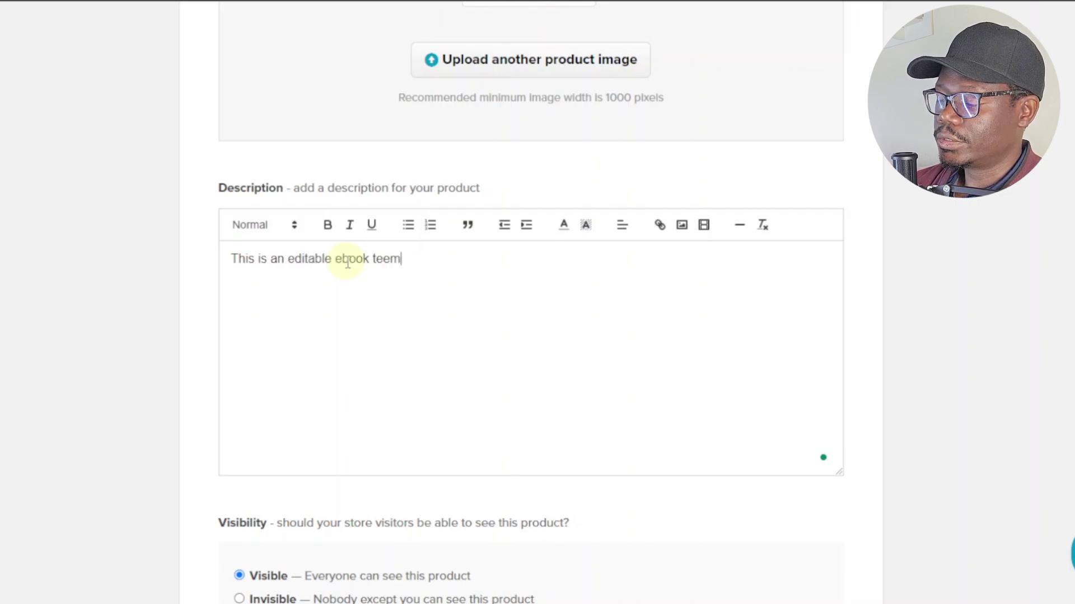
type("plate to")
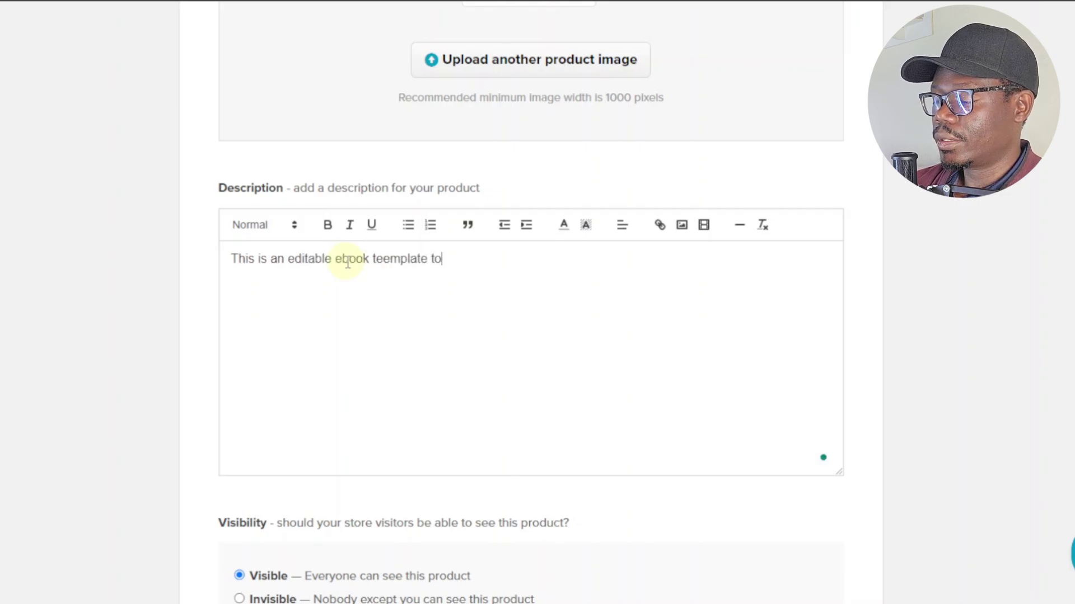
key("BackSpace")
type("hat yo")
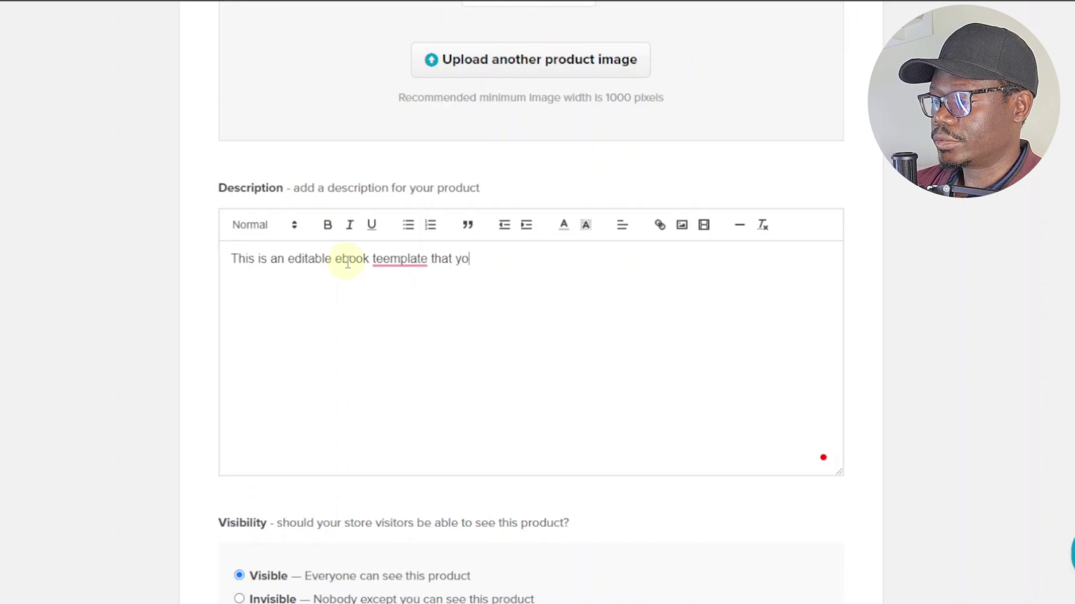
type("u can use to")
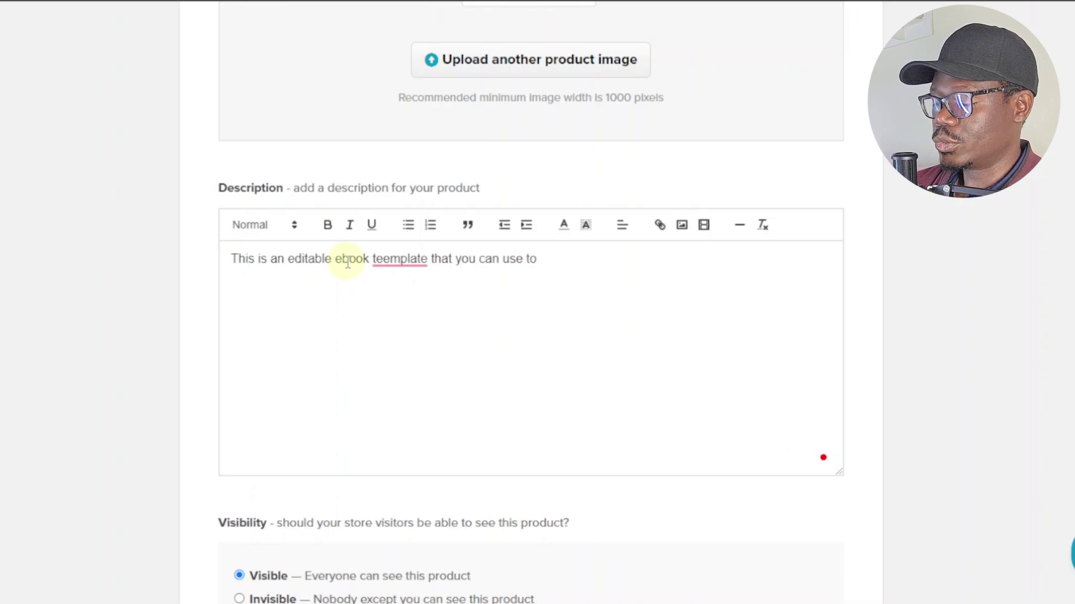
type(" create ama")
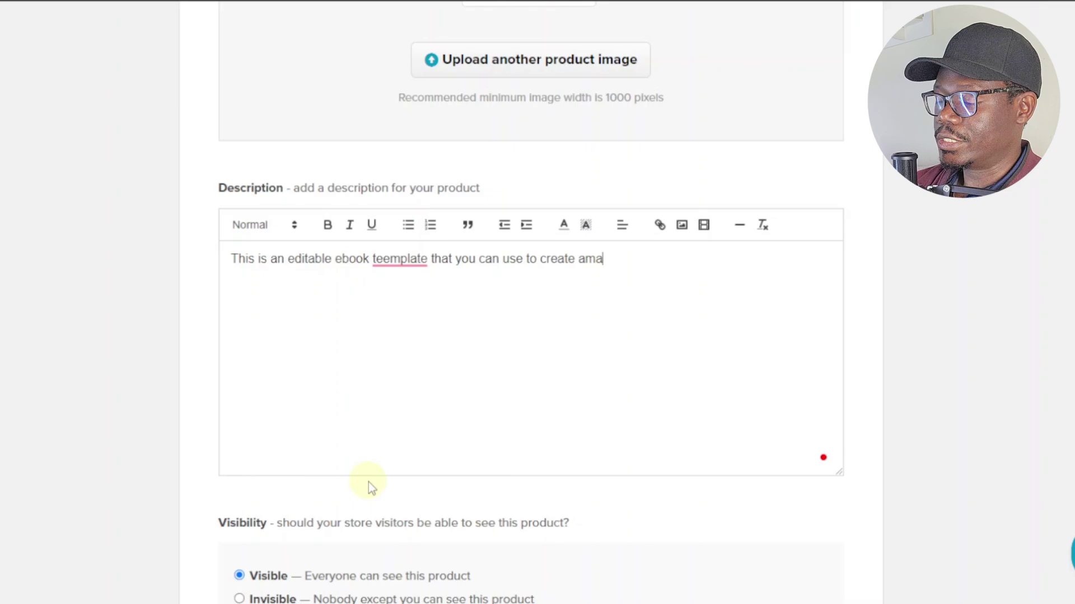
type("zing e")
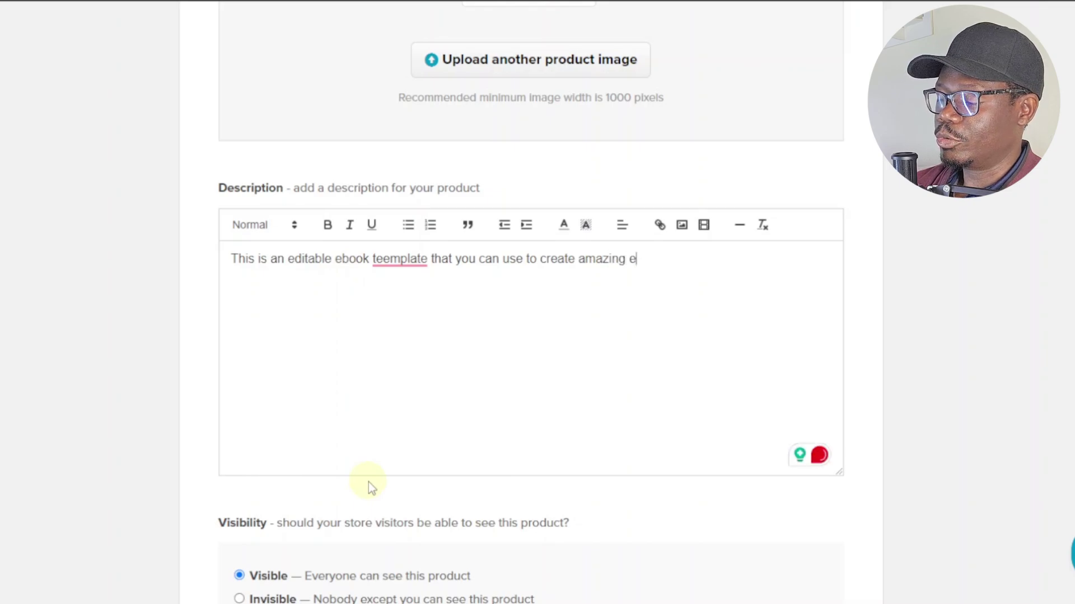
type("book designs ")
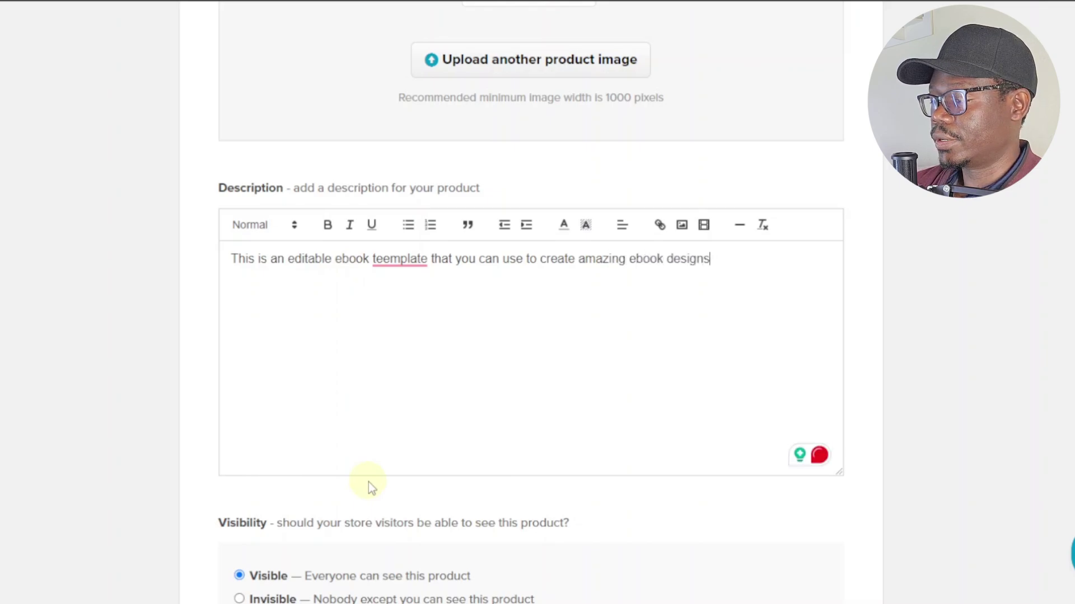
type("and sell o")
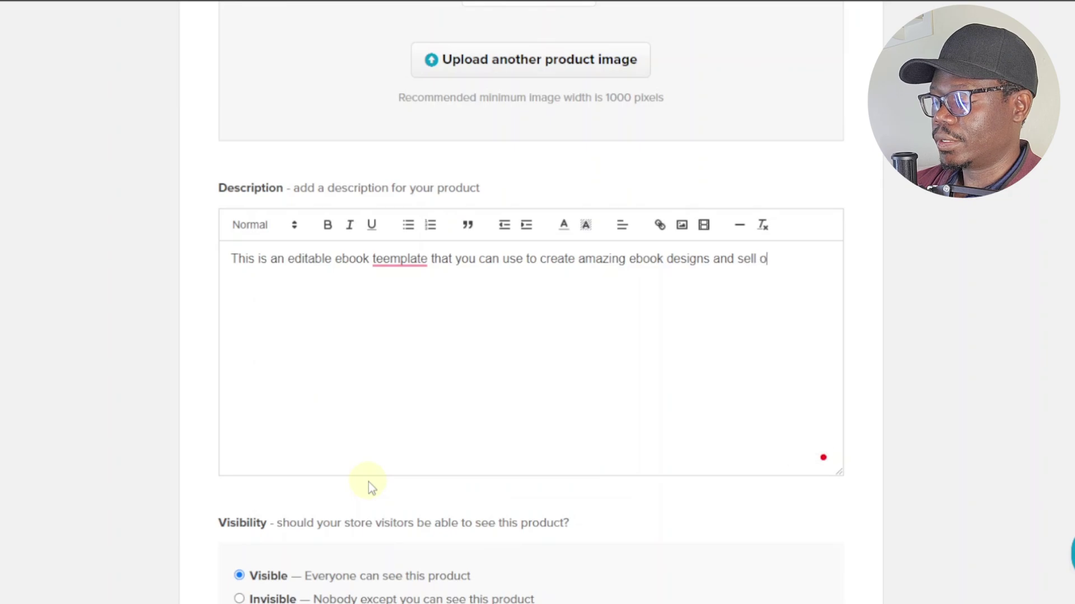
type("nline.")
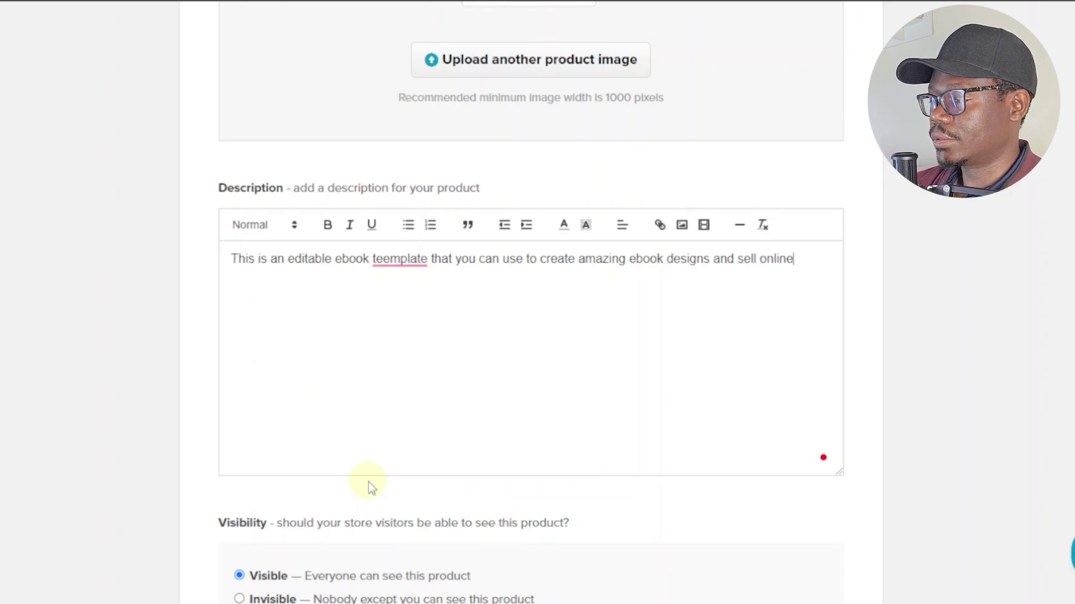
left_click(392, 266)
left_click(721, 291)
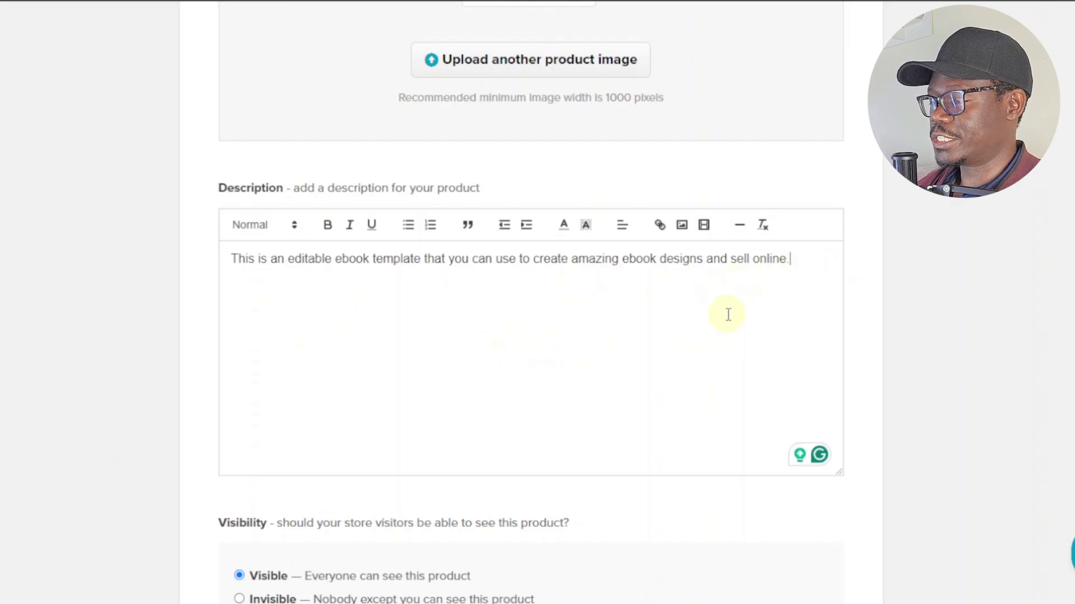
Add the product to the store with its visibility left at Visible, then view its product page
scroll(401, 336, "down", 7)
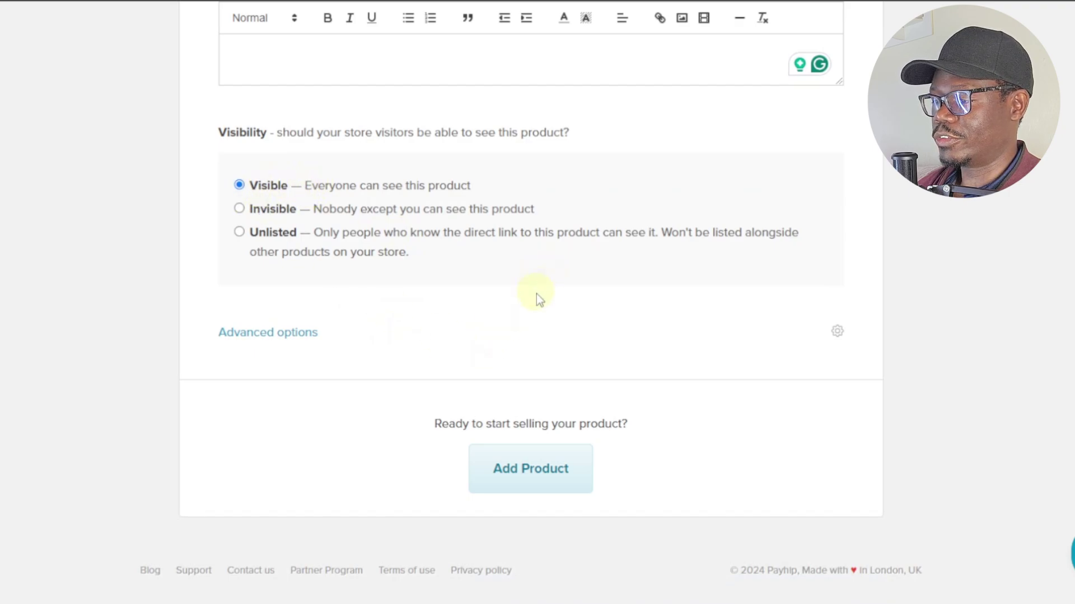
left_click(539, 474)
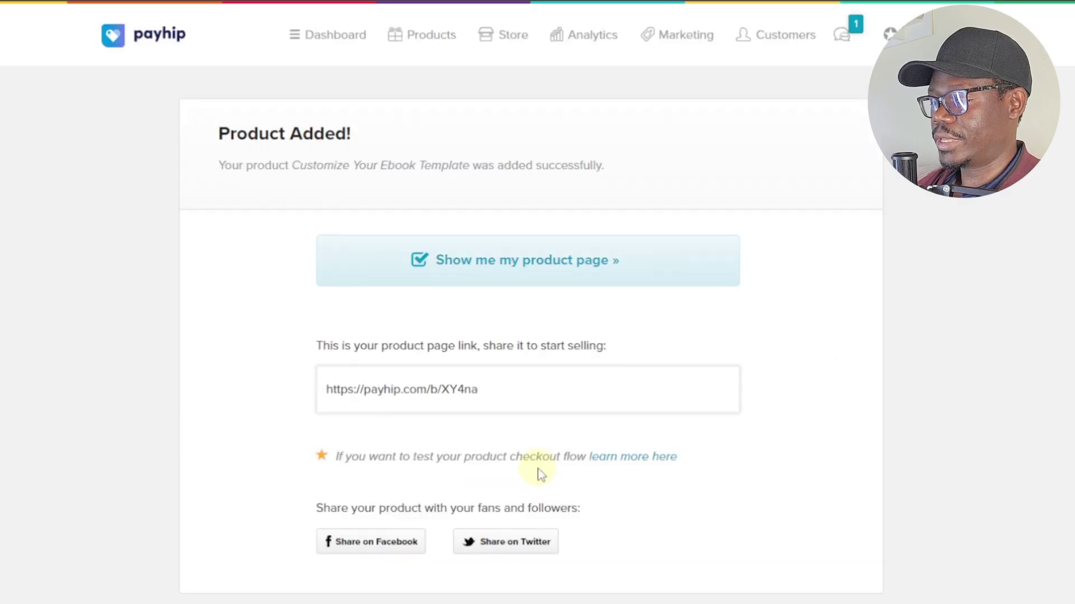
left_click(528, 260)
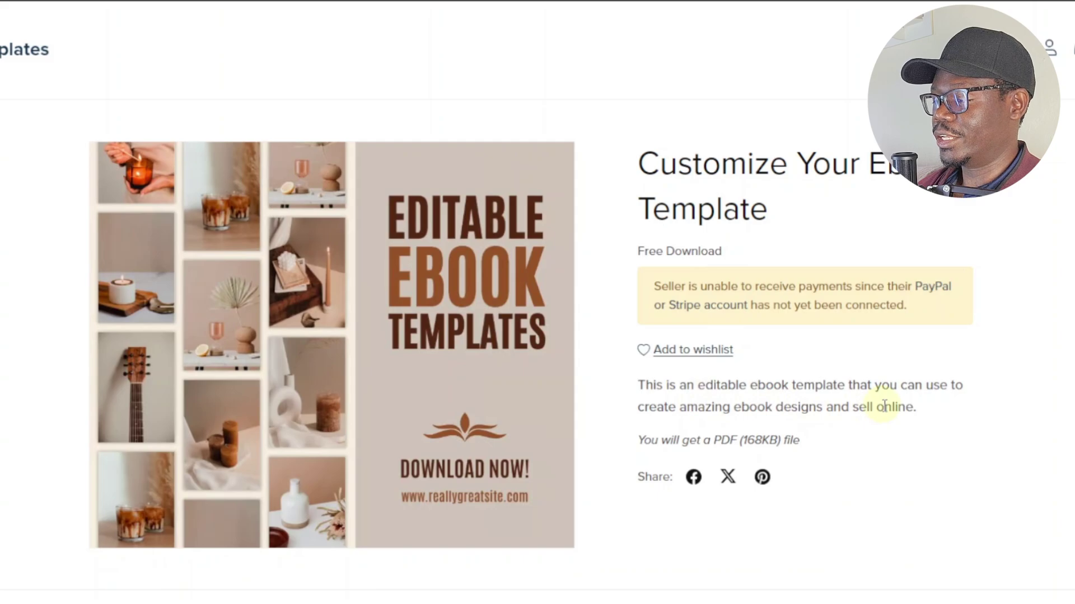
scroll(884, 406, "down", 2)
scroll(885, 406, "up", 2)
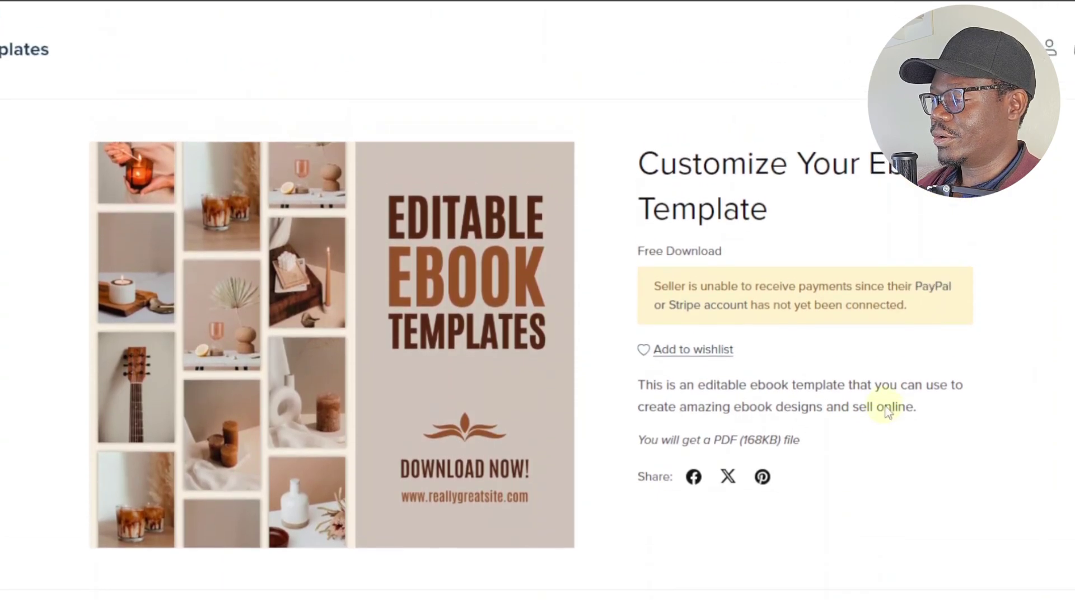
Open the payment details in the account settings and look at the form for linking a PayPal account
left_click(934, 290)
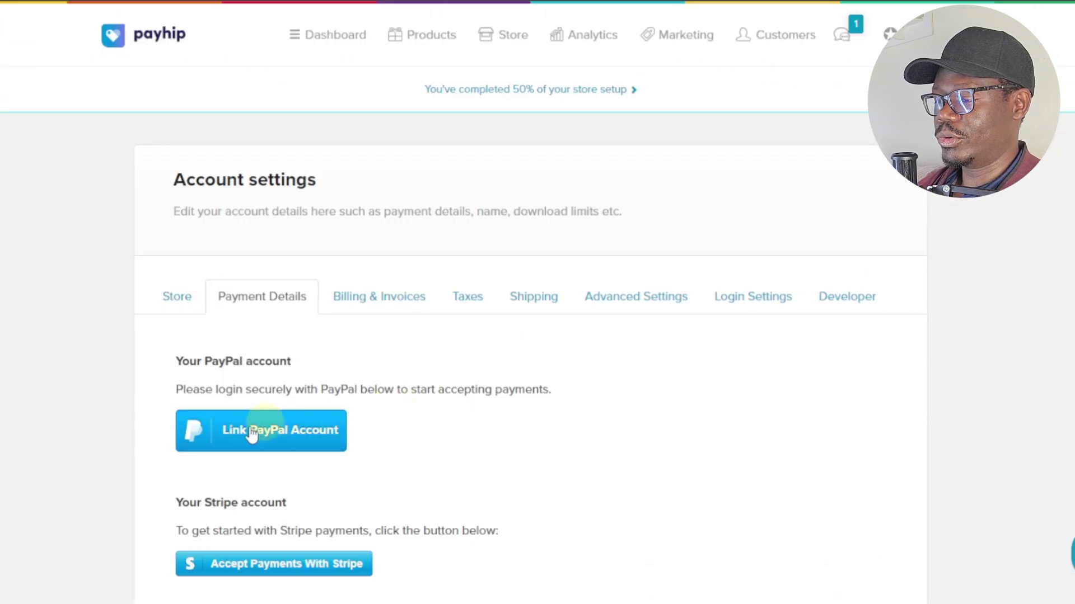
left_click(263, 434)
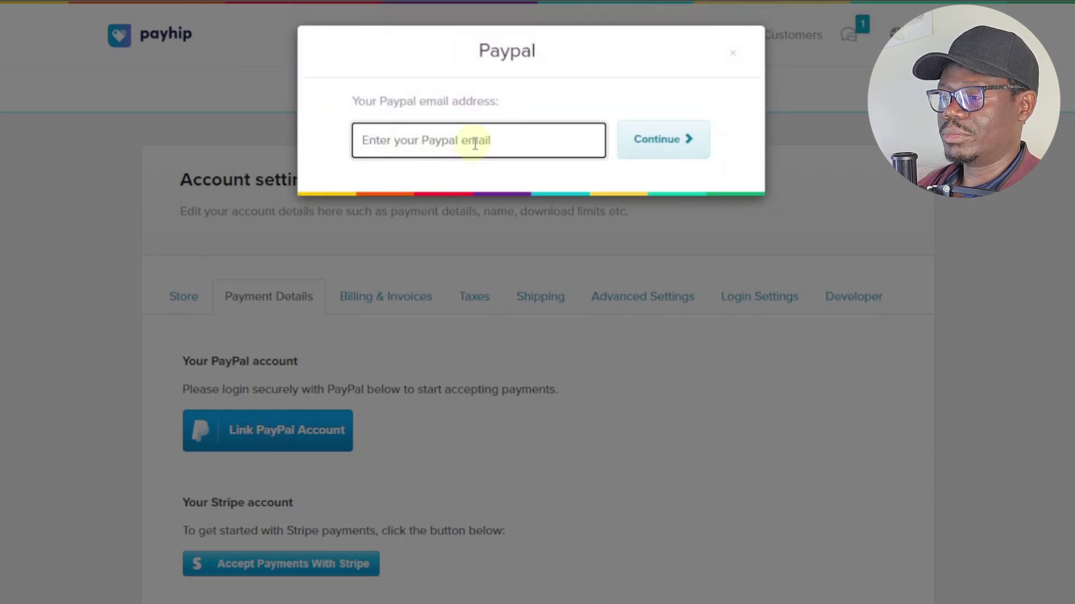
left_click(732, 53)
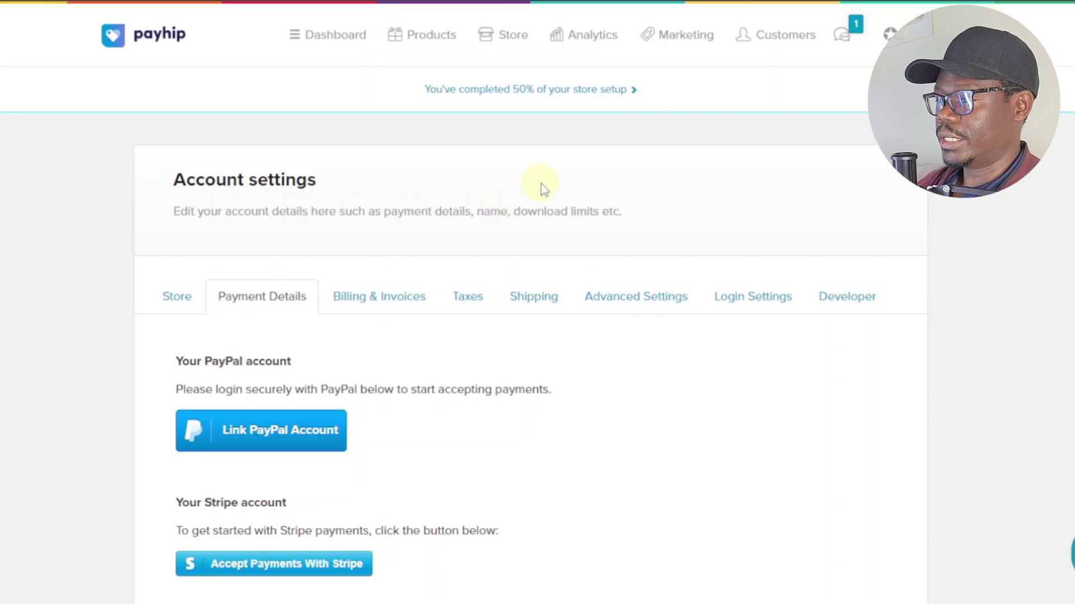
Go to the dashboard, open the store design customisation and examine the home page's product collection and About Me section
left_click(311, 37)
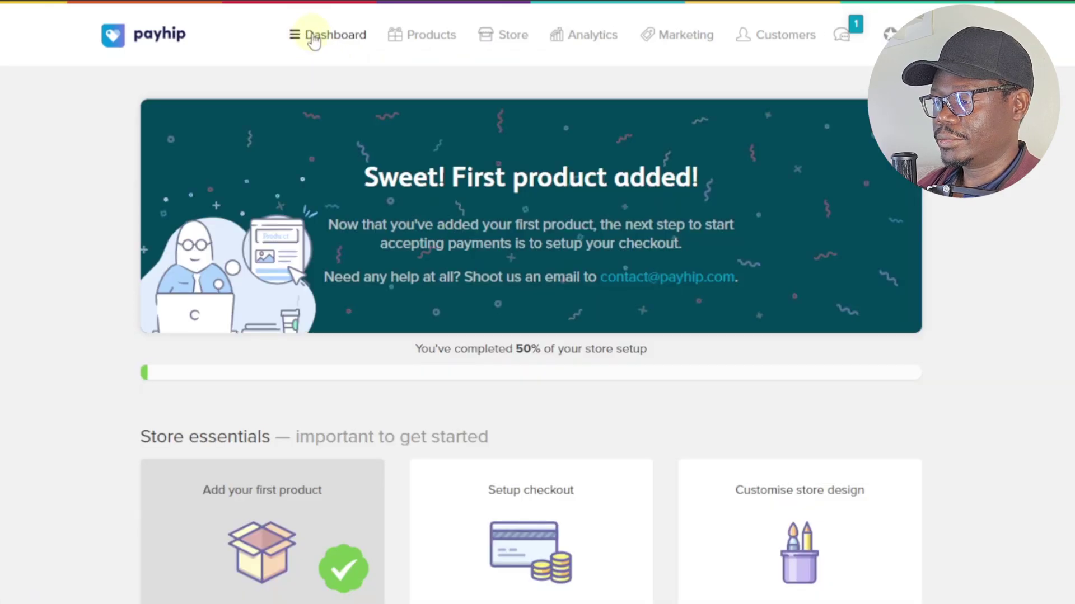
scroll(361, 309, "down", 3)
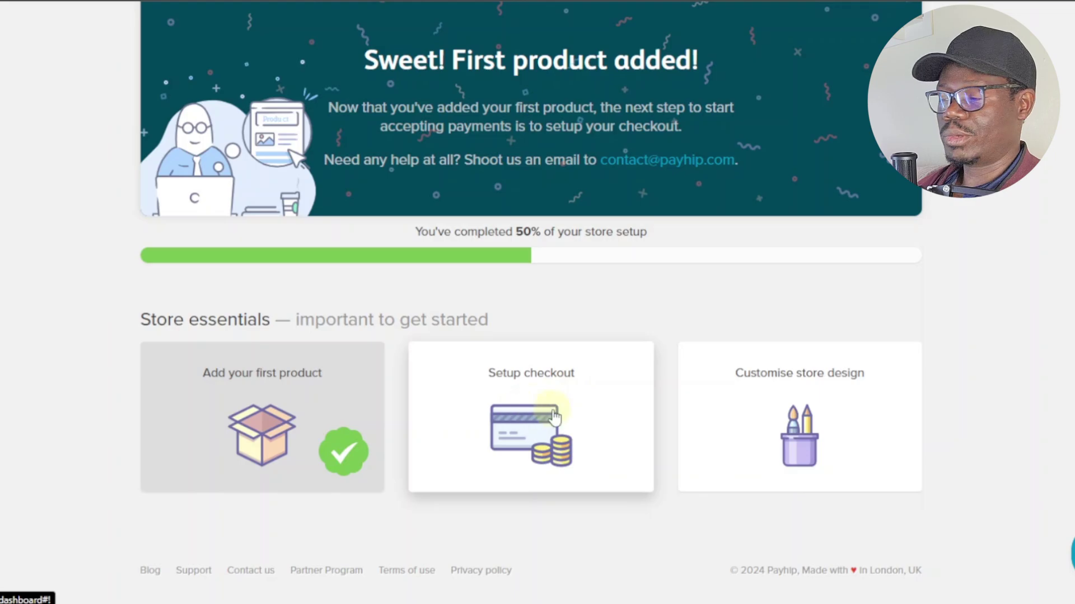
left_click(803, 398)
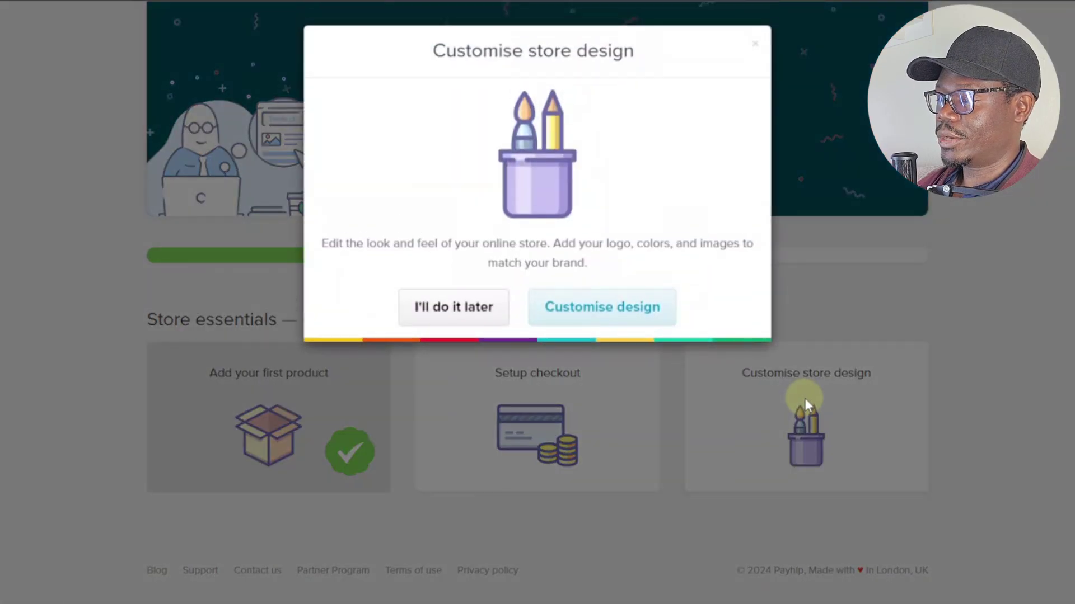
left_click(617, 309)
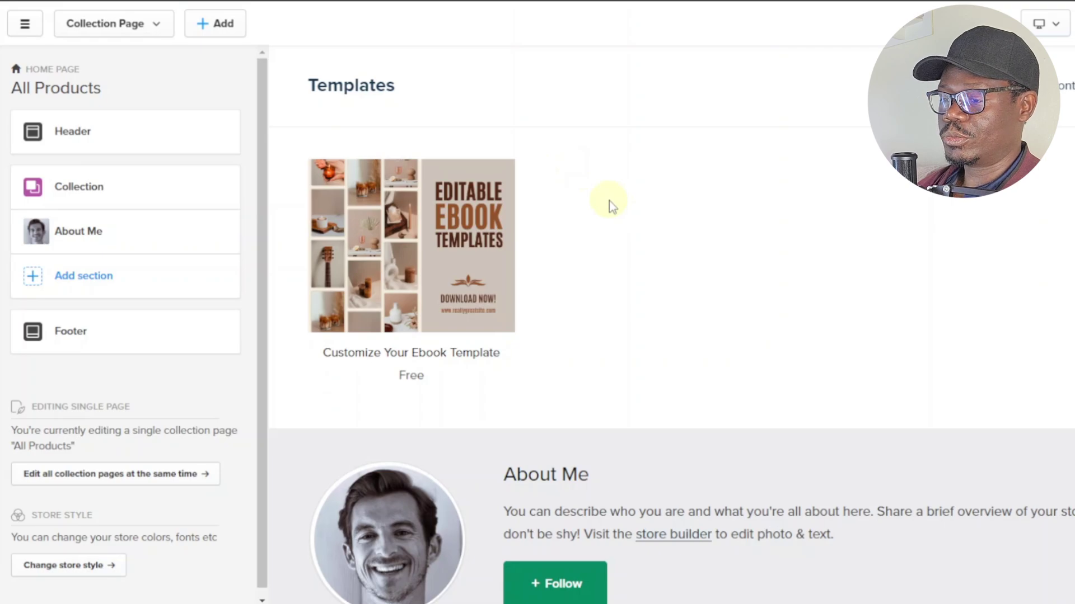
scroll(610, 204, "down", 1)
scroll(609, 206, "down", 1)
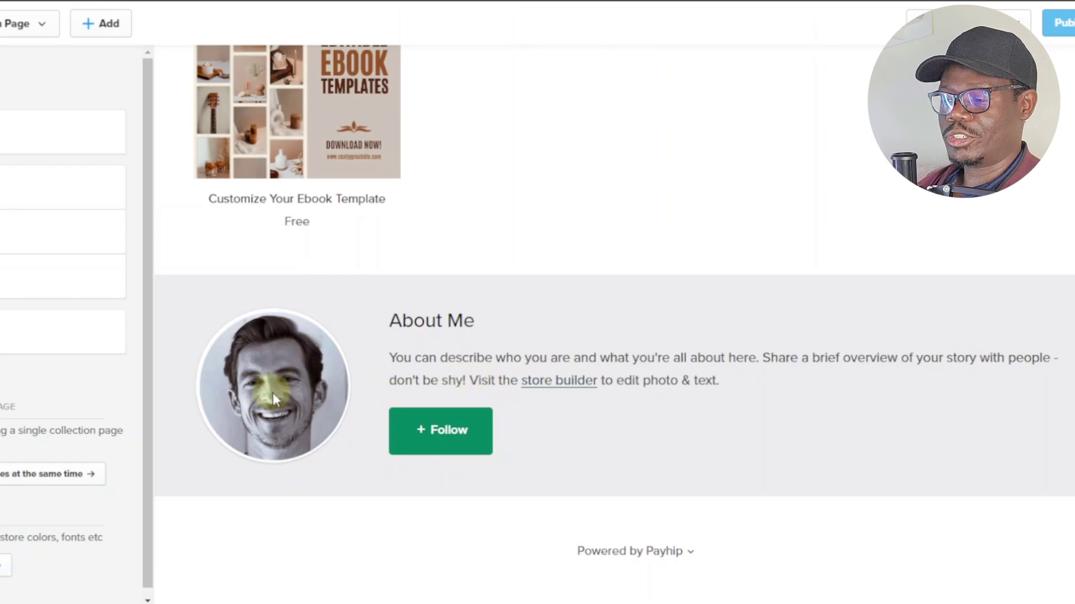
scroll(286, 388, "up", 3)
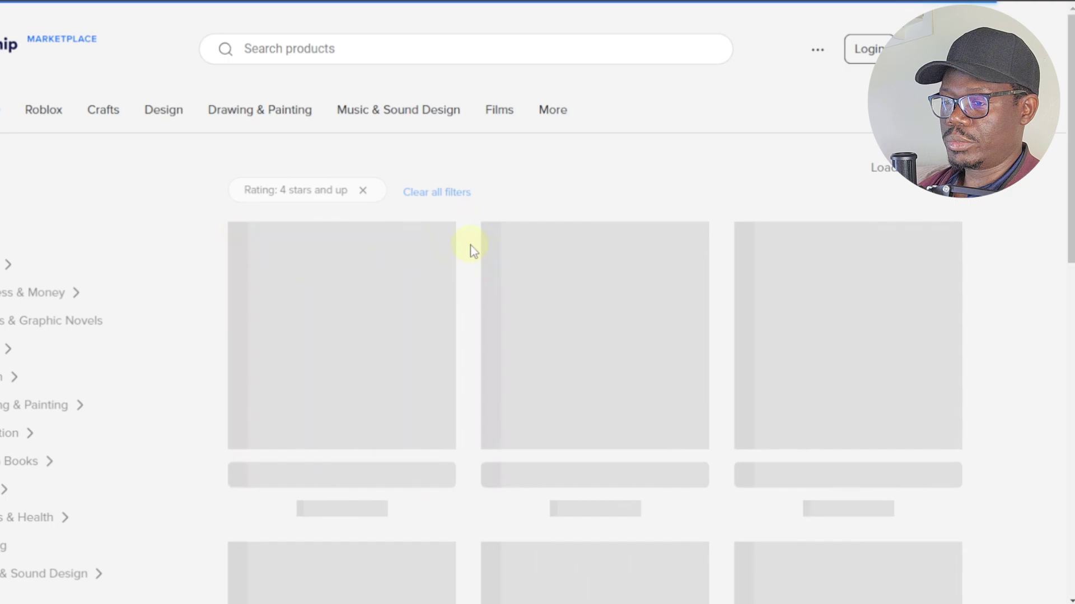
Switch to the Payhip marketplace and look through the products rated 4 stars and up
scroll(470, 249, "down", 3)
scroll(470, 249, "down", 4)
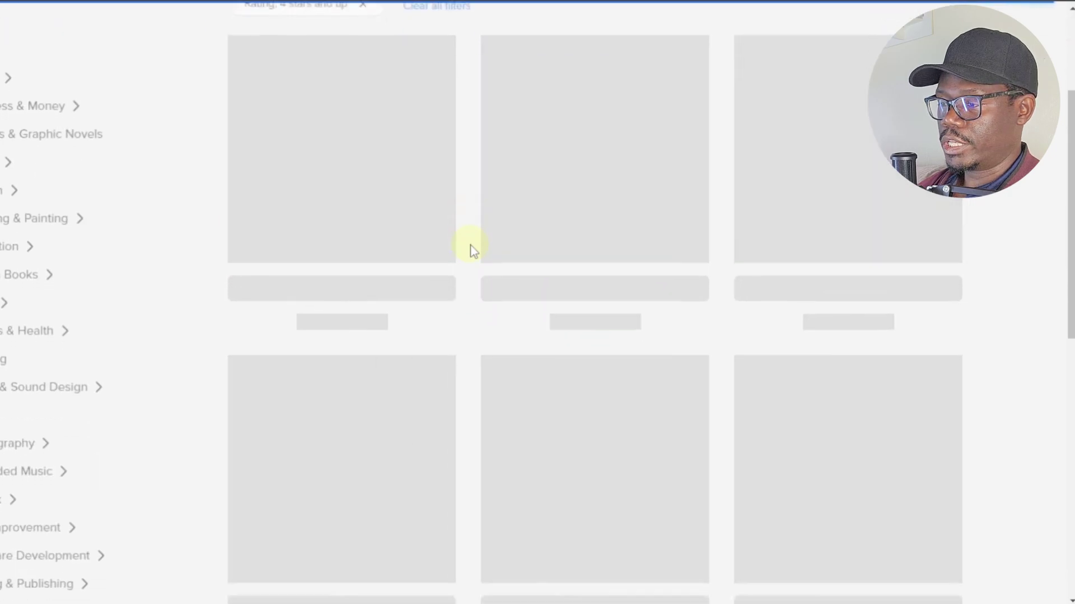
scroll(470, 249, "up", 4)
scroll(470, 249, "up", 3)
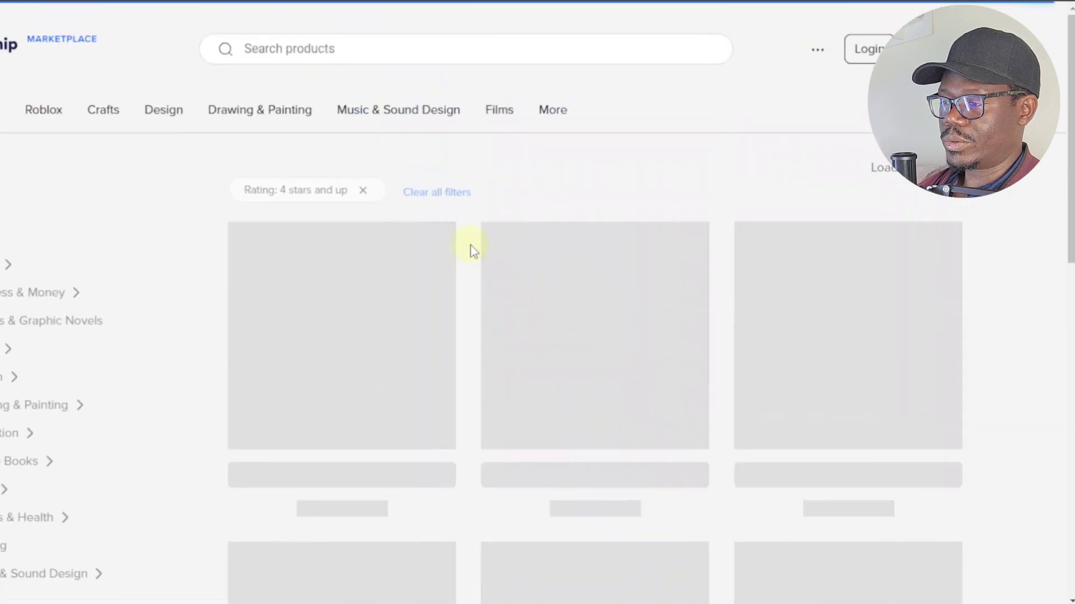
scroll(470, 249, "down", 9)
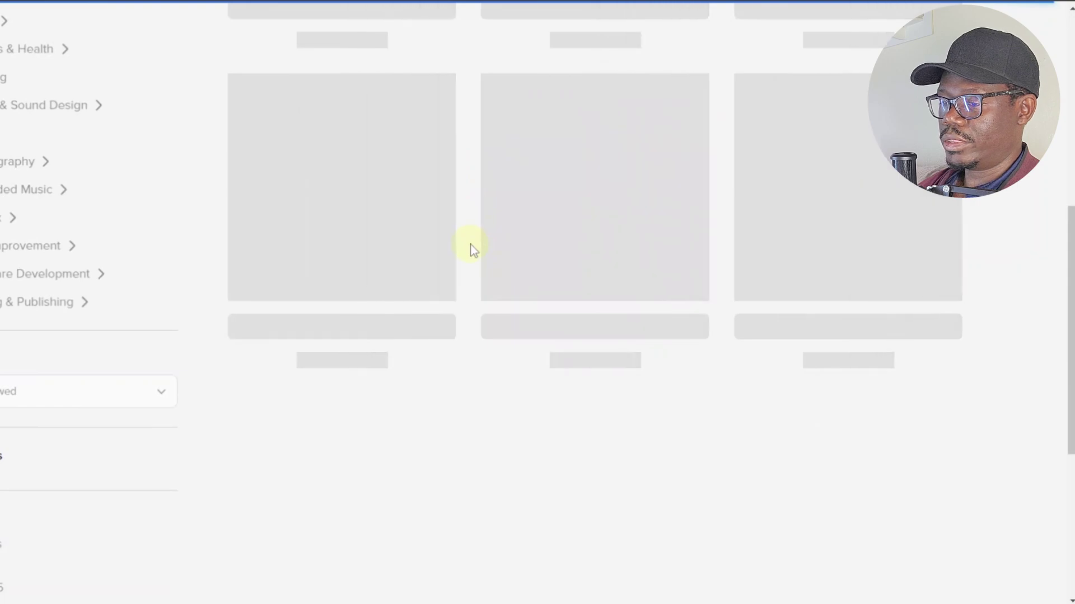
scroll(470, 249, "down", 2)
scroll(470, 249, "down", 1)
scroll(470, 249, "up", 9)
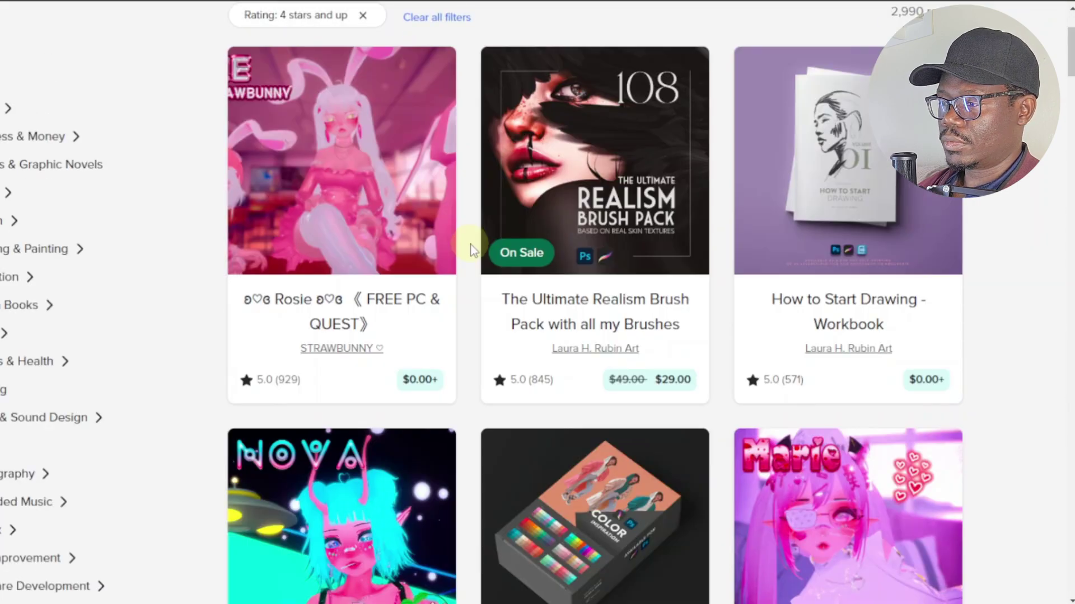
Examine the covers, review counts and prices of the marketplace products in the first rows of the 4-stars-and-up results
scroll(470, 249, "down", 9)
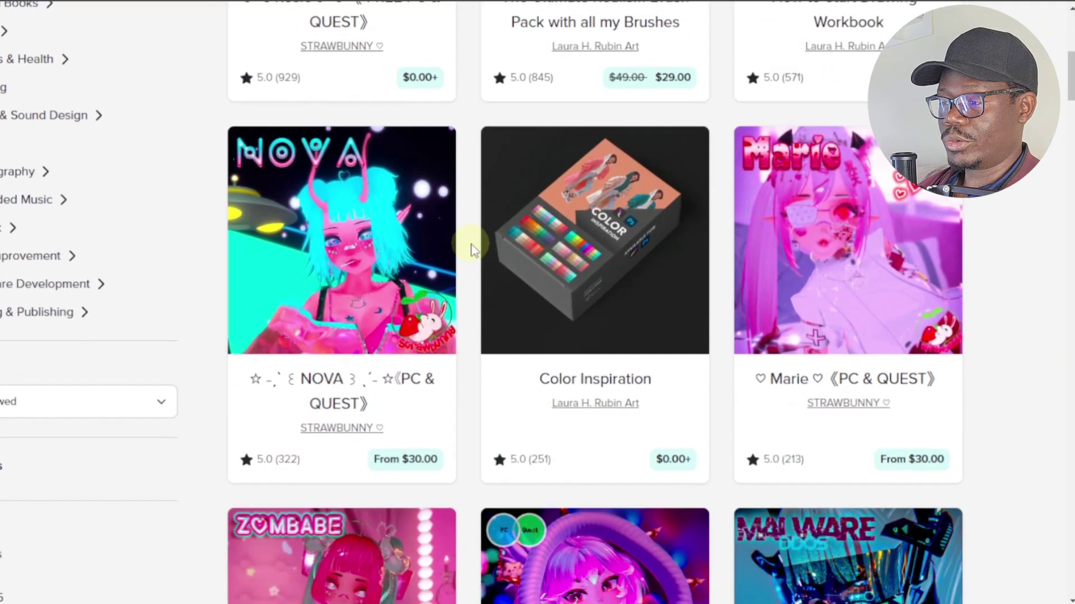
scroll(470, 249, "down", 5)
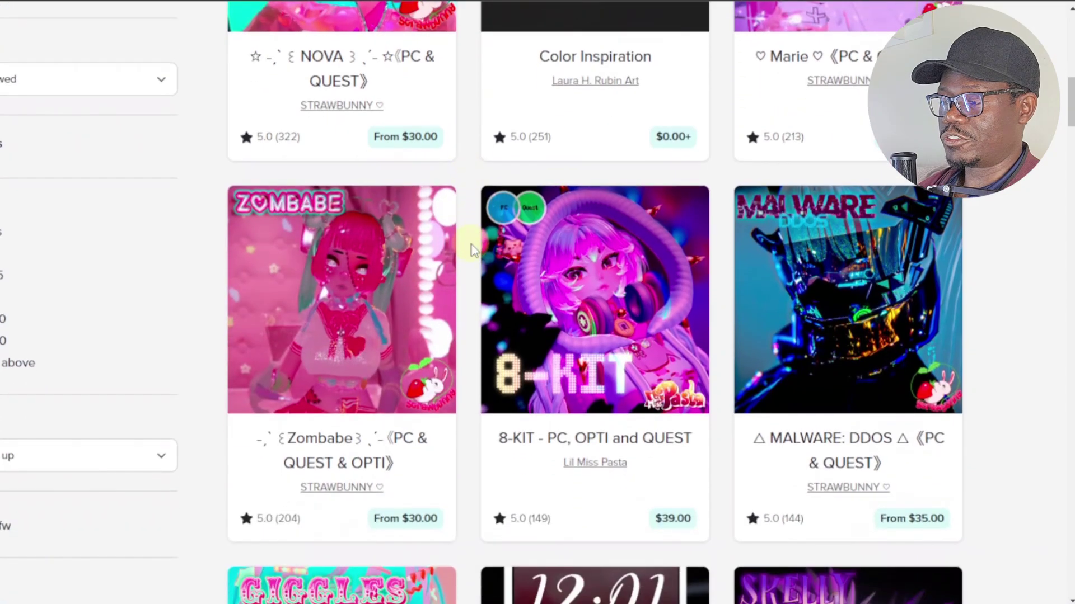
scroll(470, 249, "down", 4)
scroll(470, 250, "up", 10)
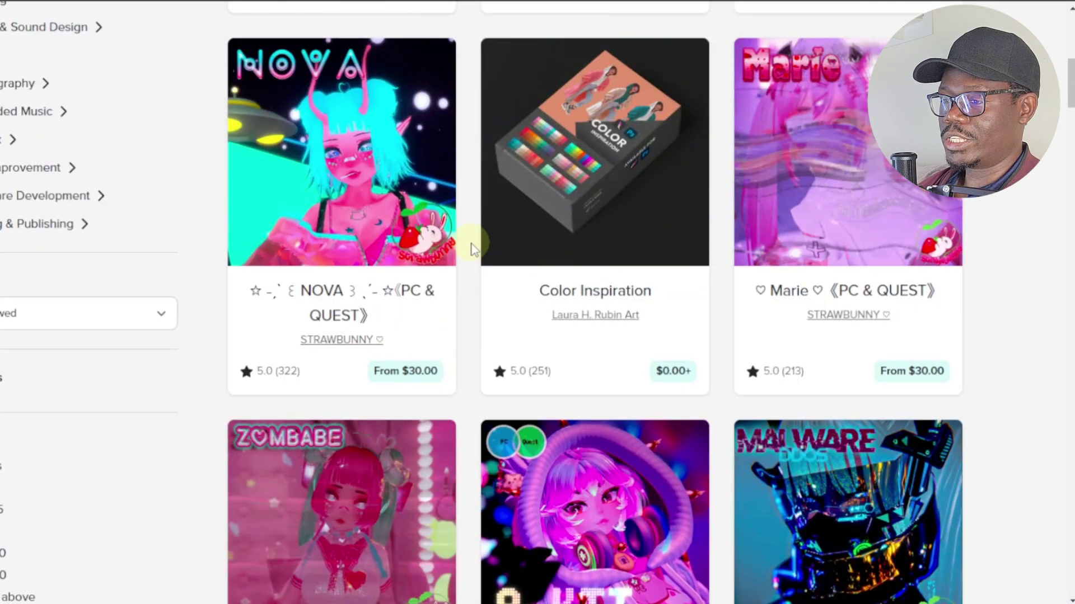
scroll(471, 246, "up", 3)
scroll(472, 246, "up", 8)
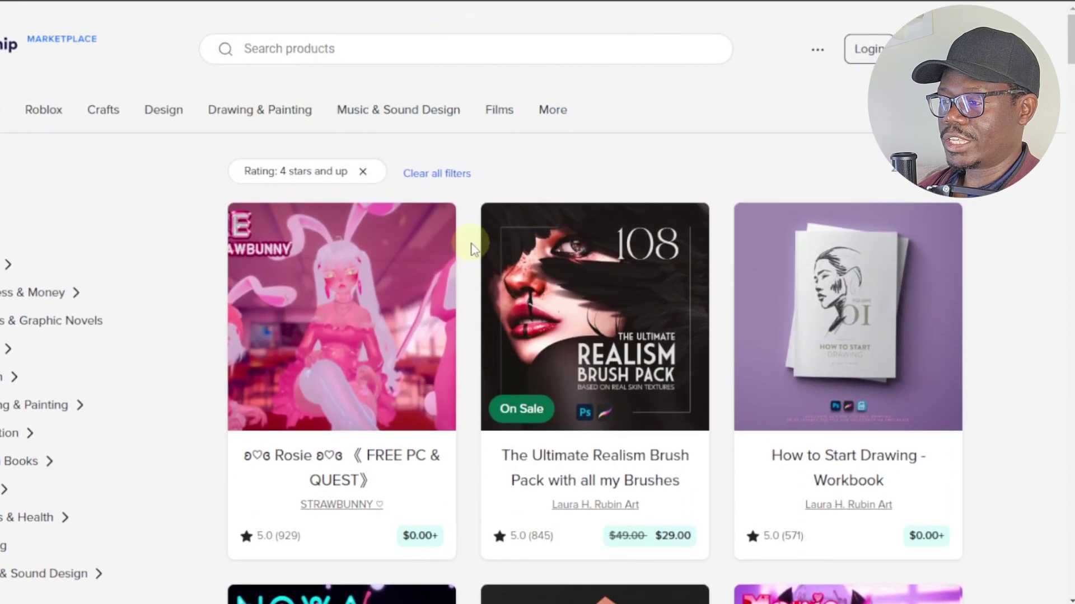
scroll(472, 249, "down", 6)
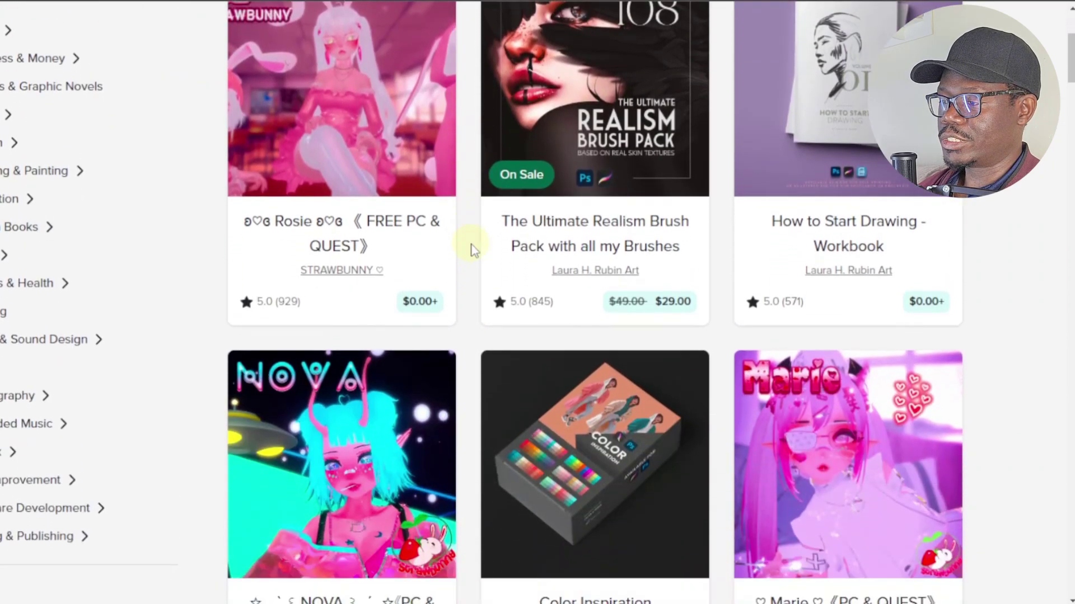
scroll(706, 255, "down", 5)
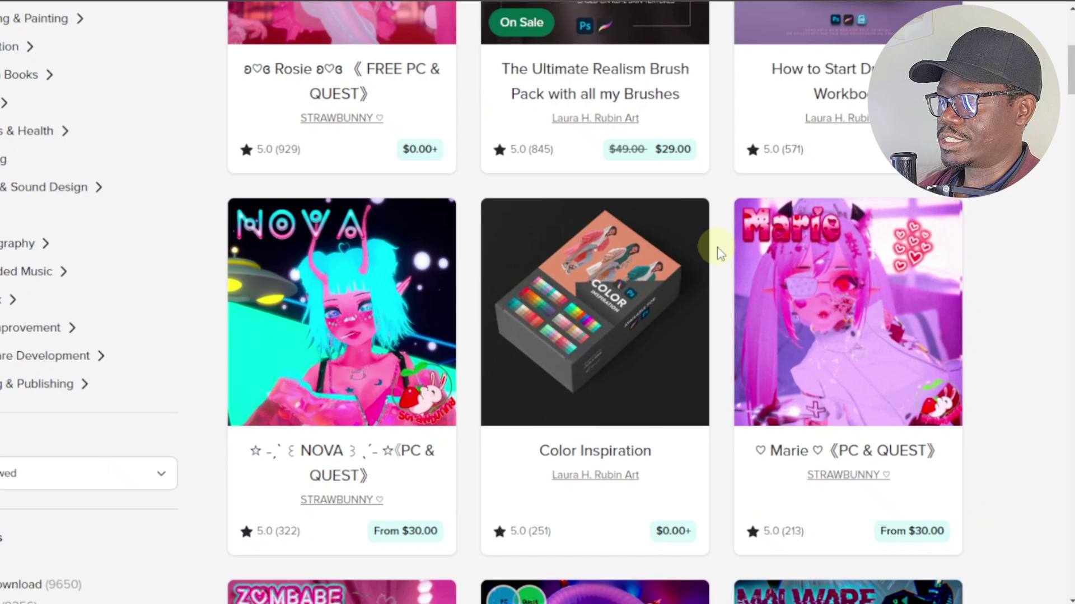
scroll(720, 253, "up", 10)
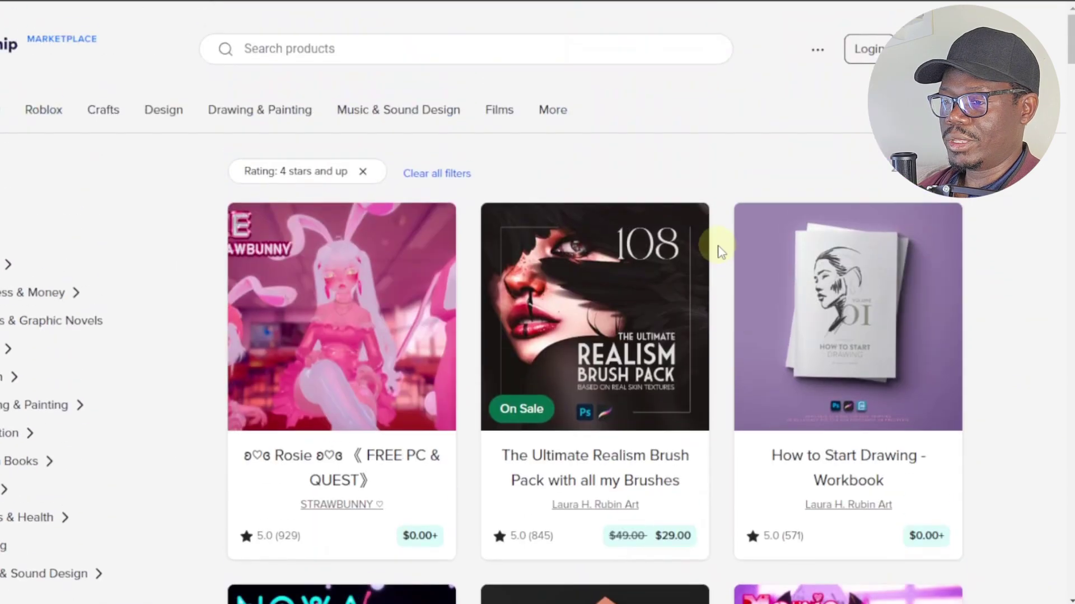
Look over the marketplace's product categories, sort order and related tags beside the filtered results
scroll(144, 183, "down", 3)
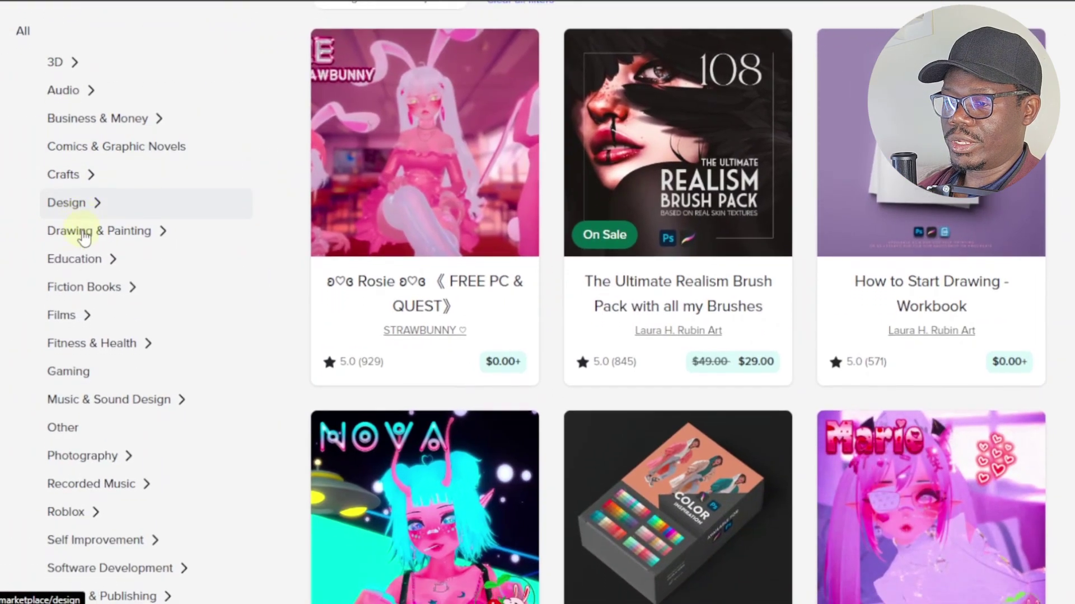
scroll(1, 235, "down", 3)
scroll(83, 235, "down", 4)
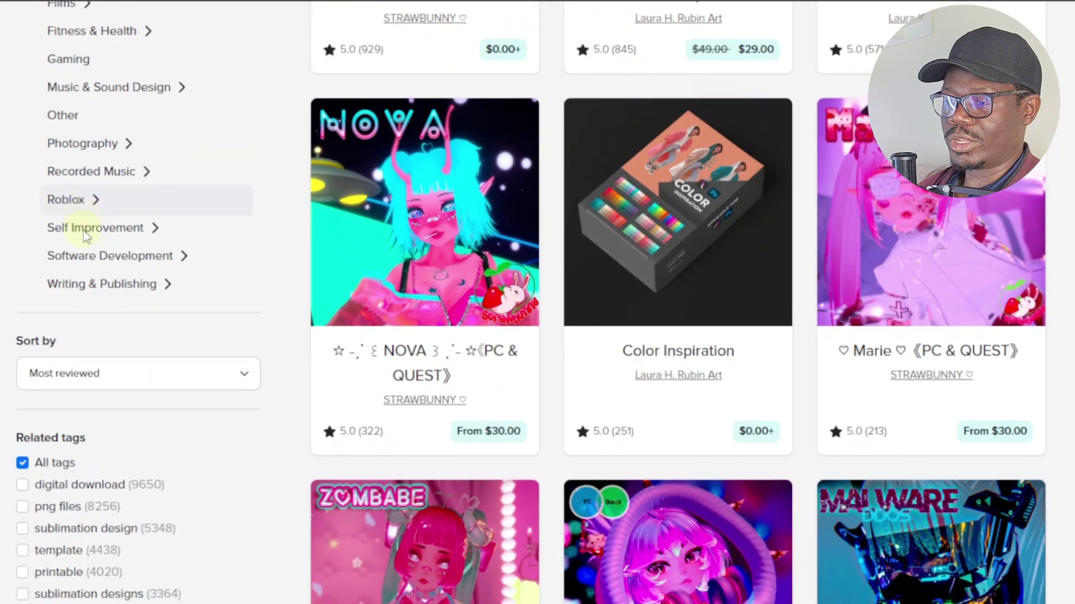
scroll(100, 226, "up", 5)
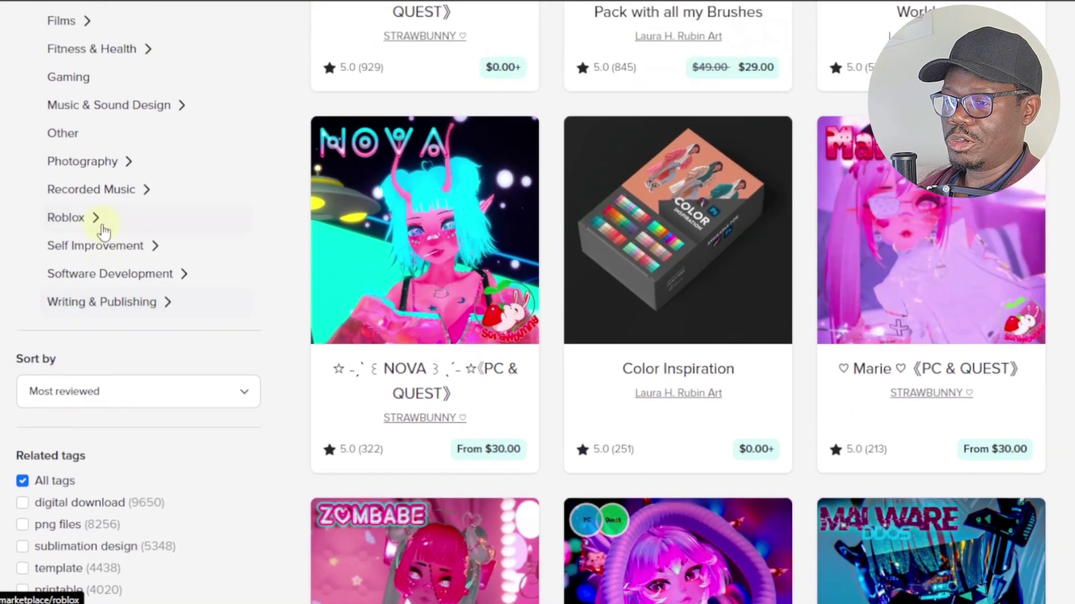
scroll(98, 223, "up", 2)
scroll(99, 224, "up", 1)
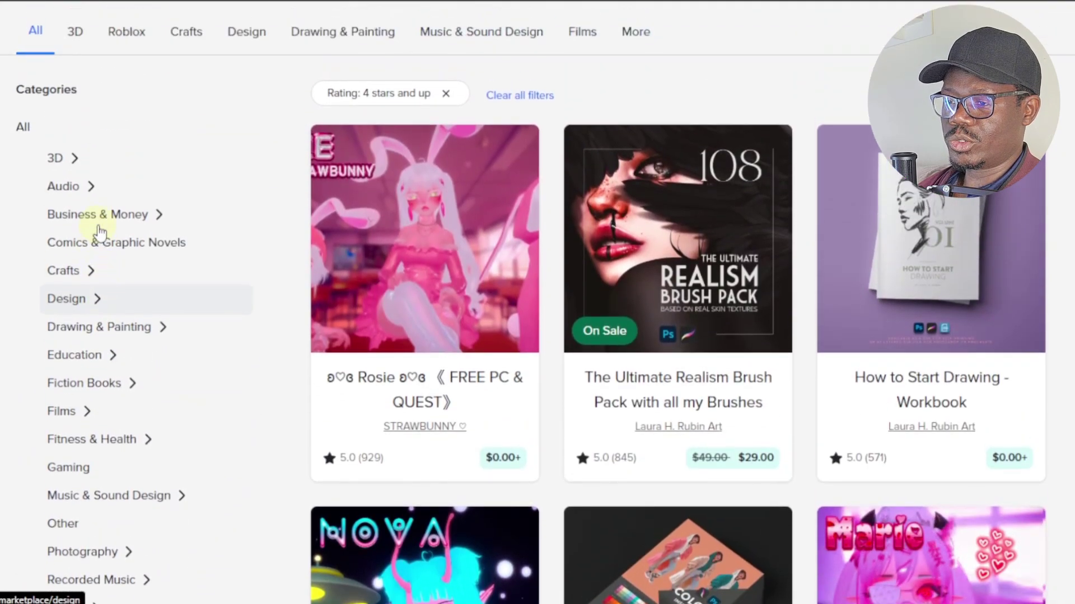
scroll(99, 230, "up", 1)
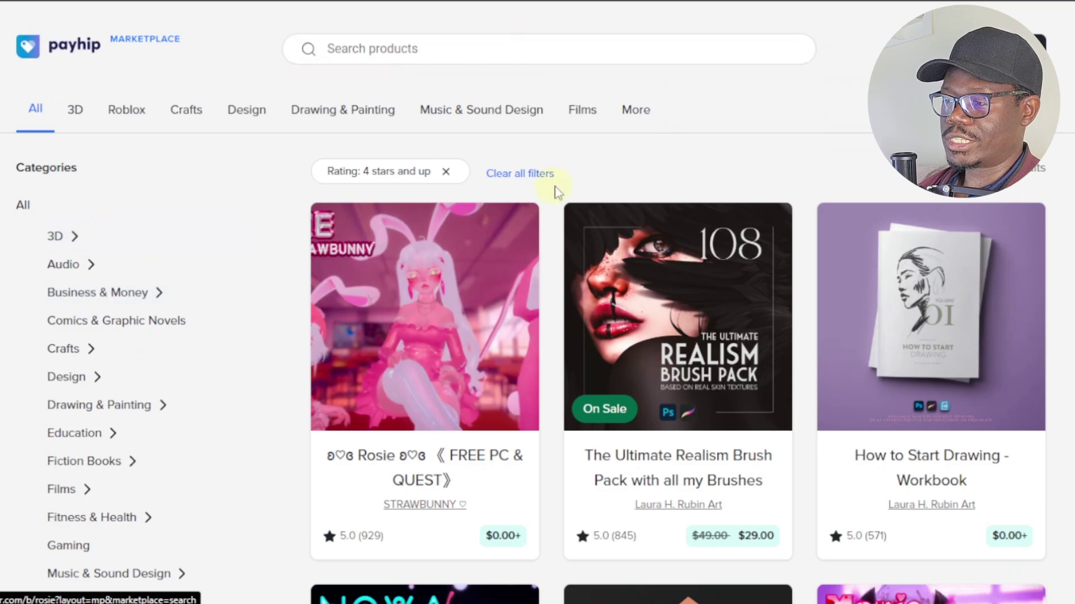
Browse further down the highly rated marketplace listings, comparing the types of digital products, their sellers and sale prices
scroll(553, 212, "down", 7)
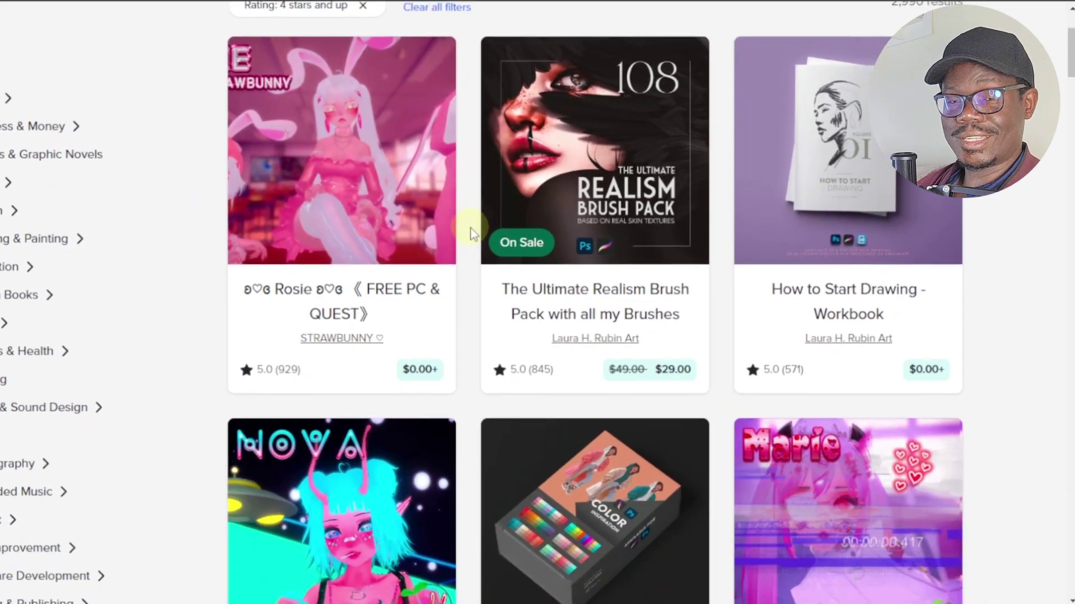
scroll(470, 232, "down", 4)
scroll(471, 233, "up", 1)
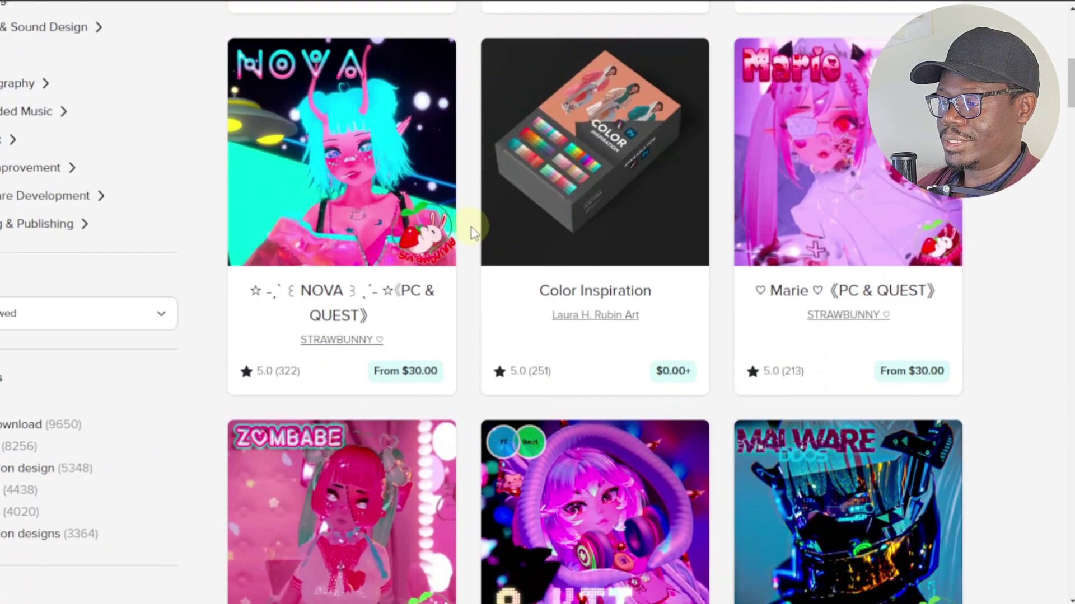
scroll(470, 232, "down", 1)
scroll(471, 233, "down", 8)
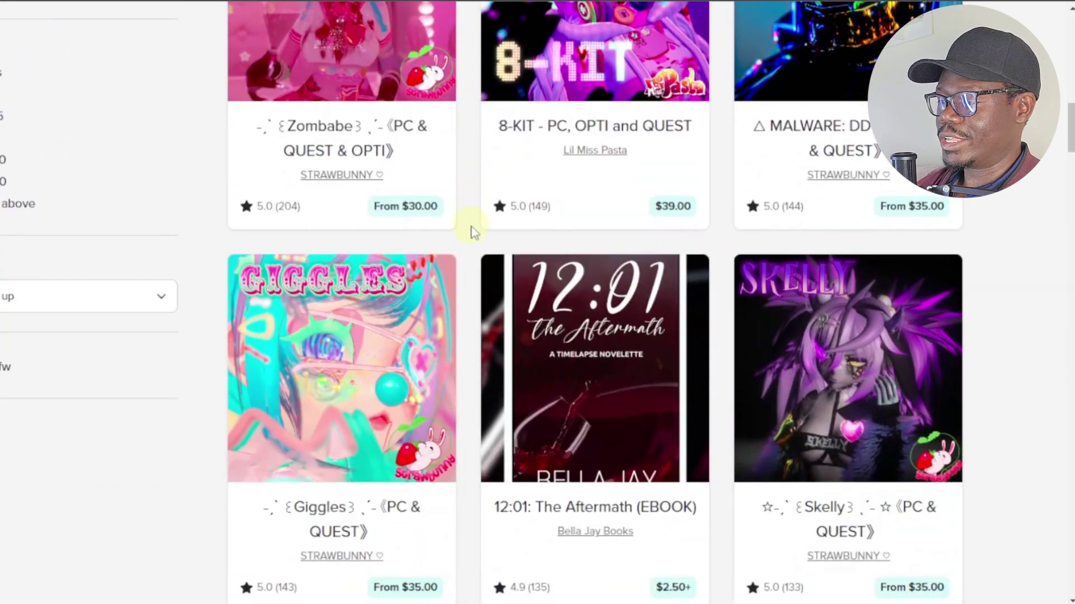
scroll(1001, 202, "down", 8)
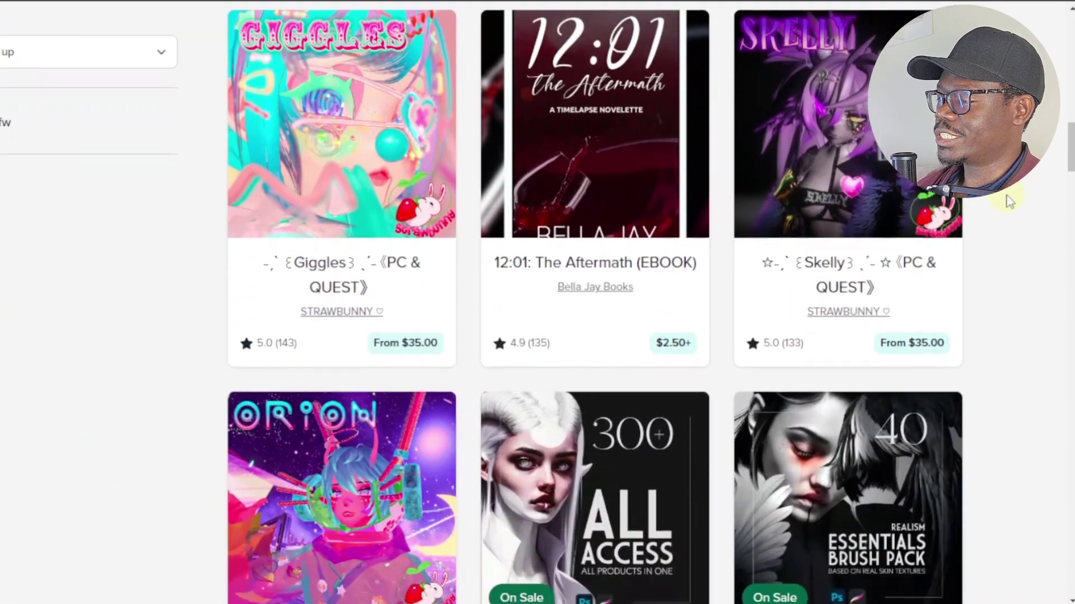
scroll(1009, 201, "down", 2)
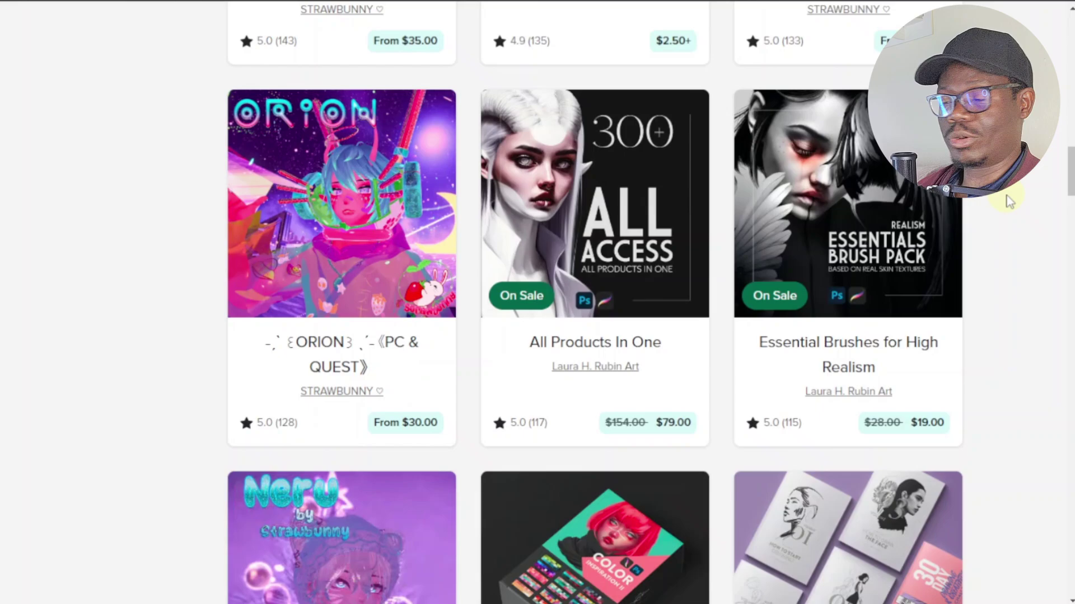
scroll(1009, 201, "down", 2)
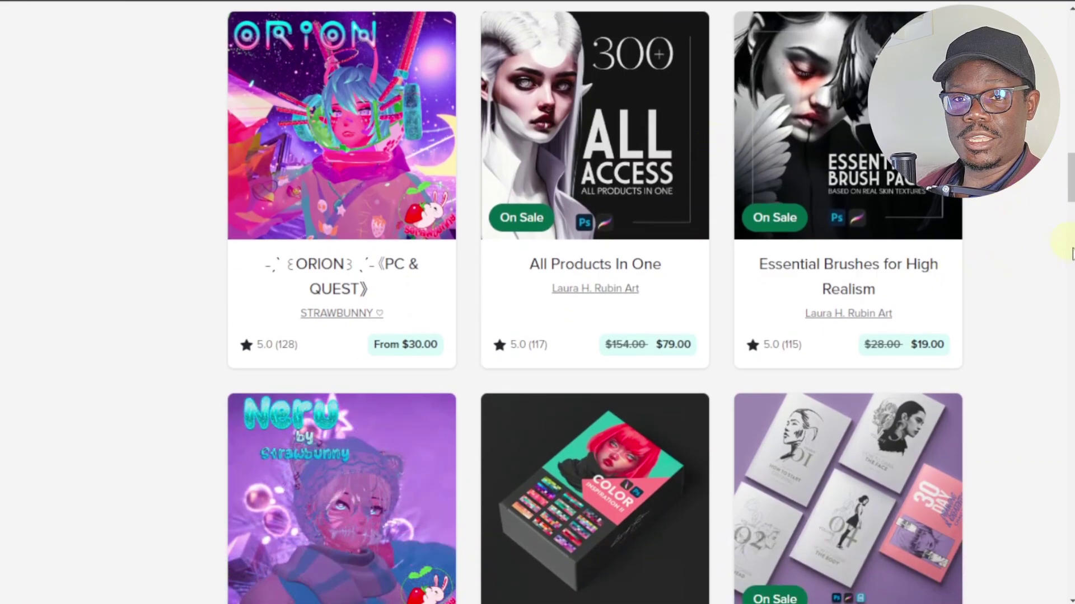
scroll(1048, 277, "up", 20)
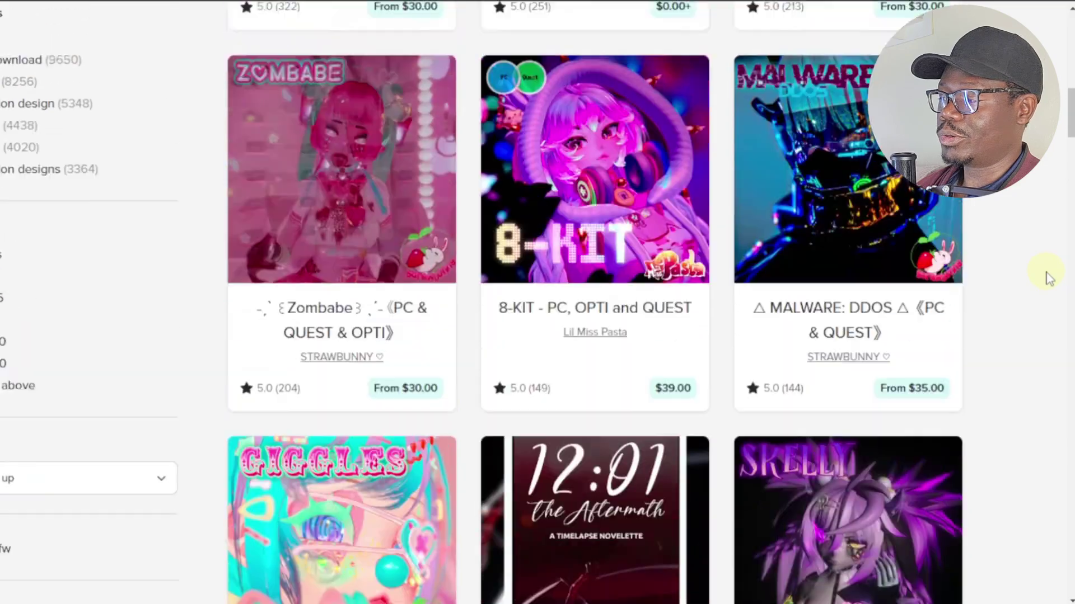